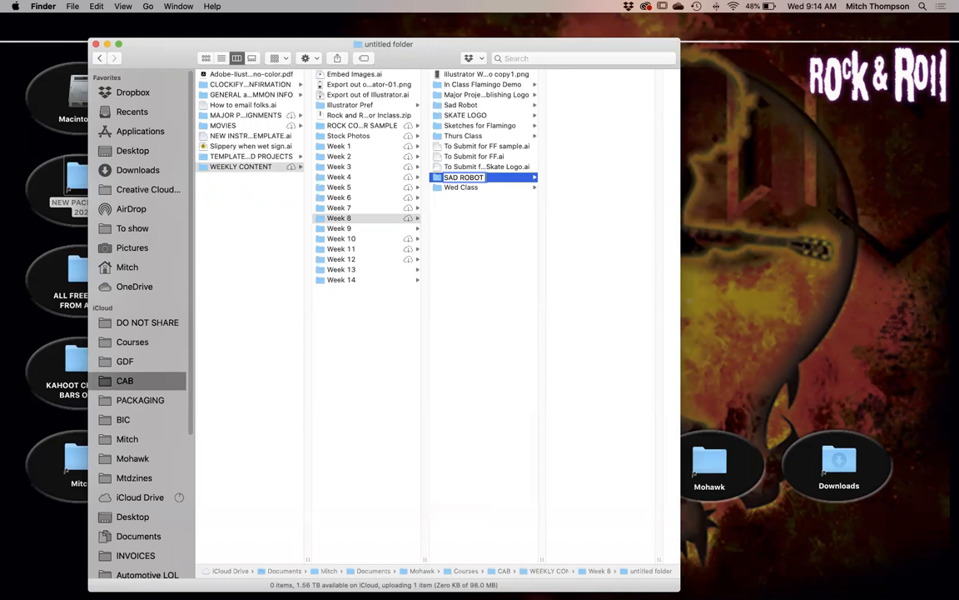
Step: Name the new folder in Week 8 SAD ROBOT REDRAW and move the downloaded Sad Robot Logo (1).zip into it
{"action": "type", "text": "REDRAW"}
{"action": "key", "text": "Return"}
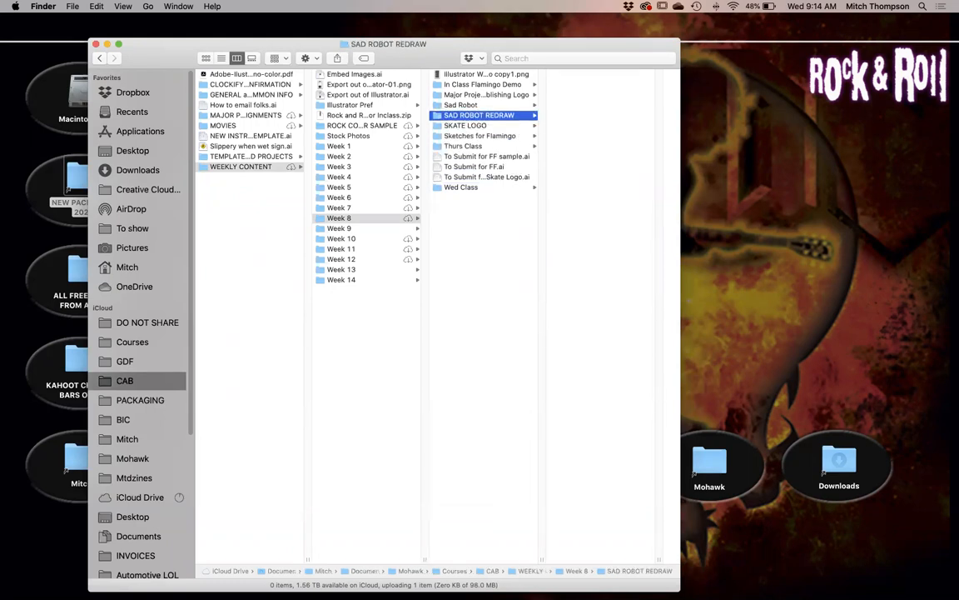
{"action": "mouse_move", "coordinate": [583, 585]}
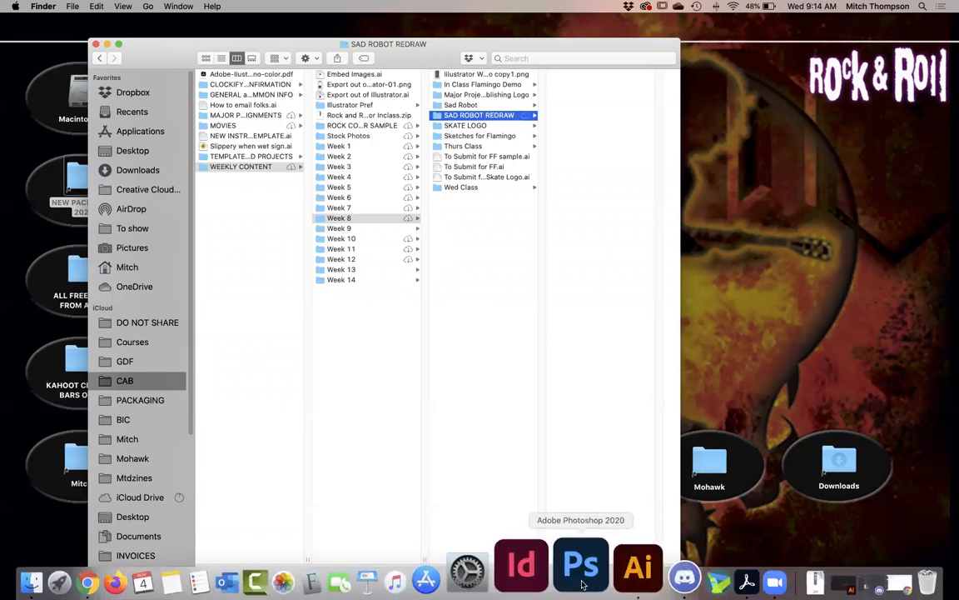
{"action": "left_click", "coordinate": [746, 581]}
{"action": "left_click_drag", "start_coordinate": [779, 518], "coordinate": [621, 255]}
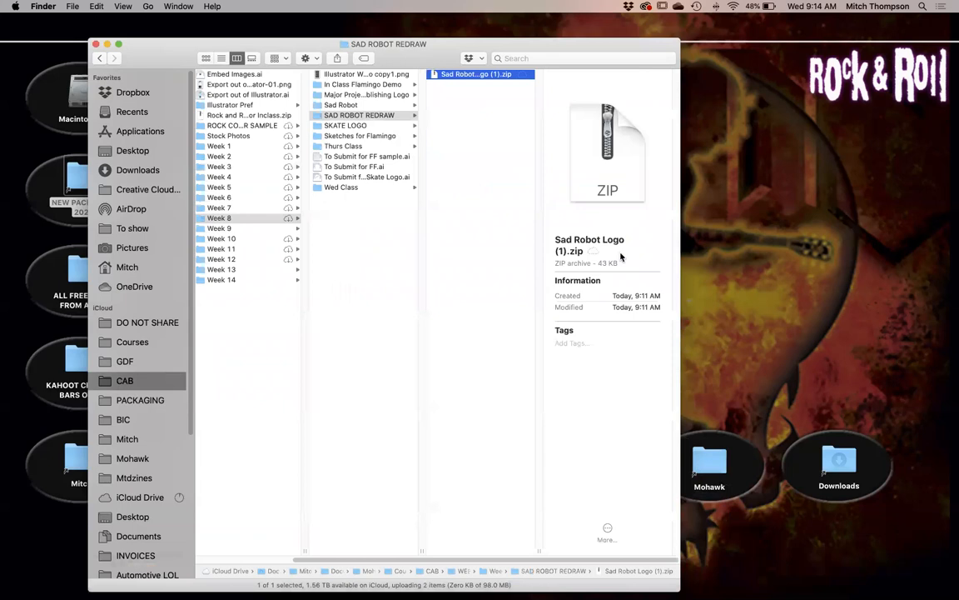
Step: Extract Sad Robot Logo (1).zip and show the contents of the extracted Sad Robot Logo folder in a wider Finder window
{"action": "left_click_drag", "start_coordinate": [359, 50], "coordinate": [324, 71]}
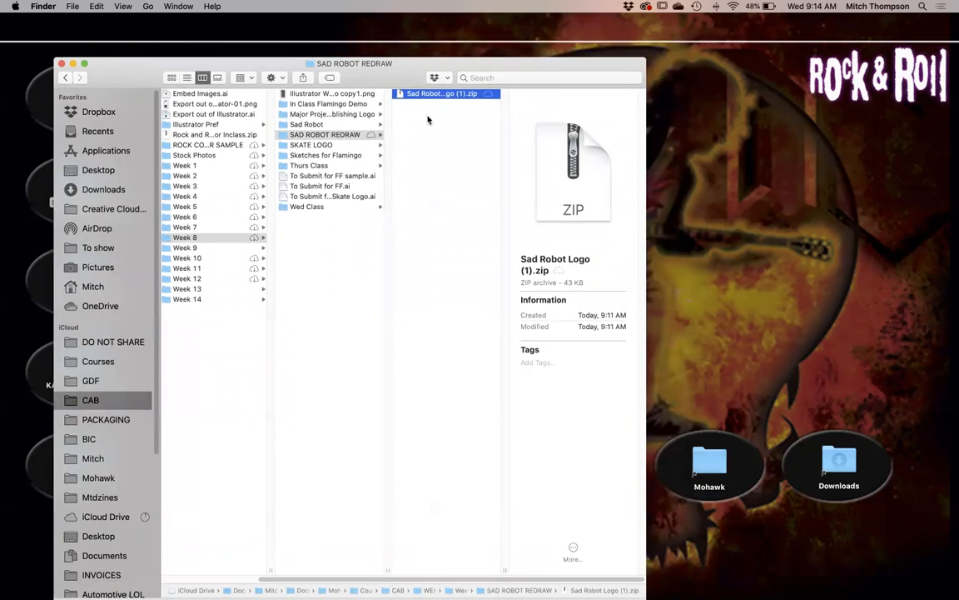
{"action": "left_click_drag", "start_coordinate": [643, 571], "coordinate": [729, 585]}
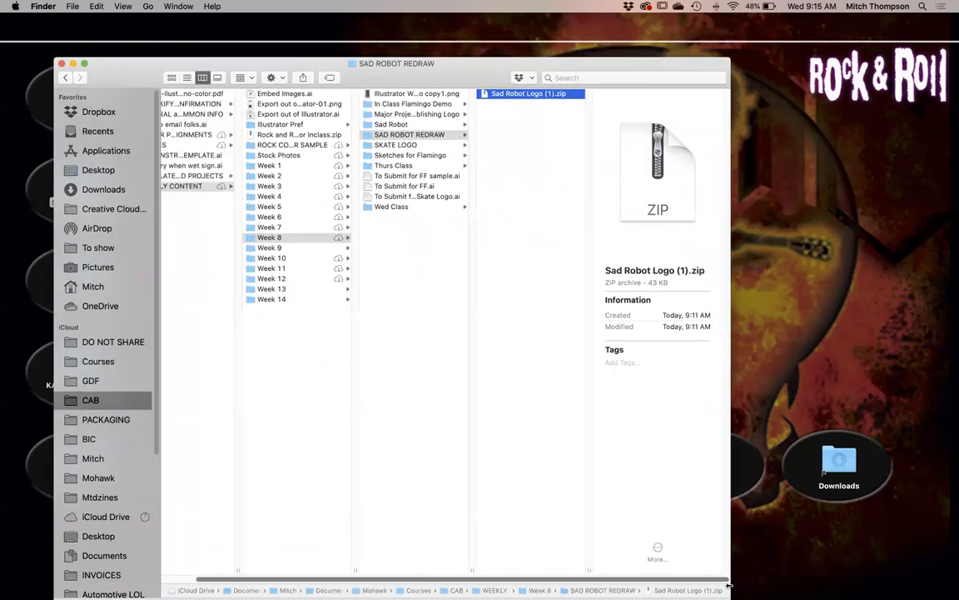
{"action": "left_click", "coordinate": [511, 128]}
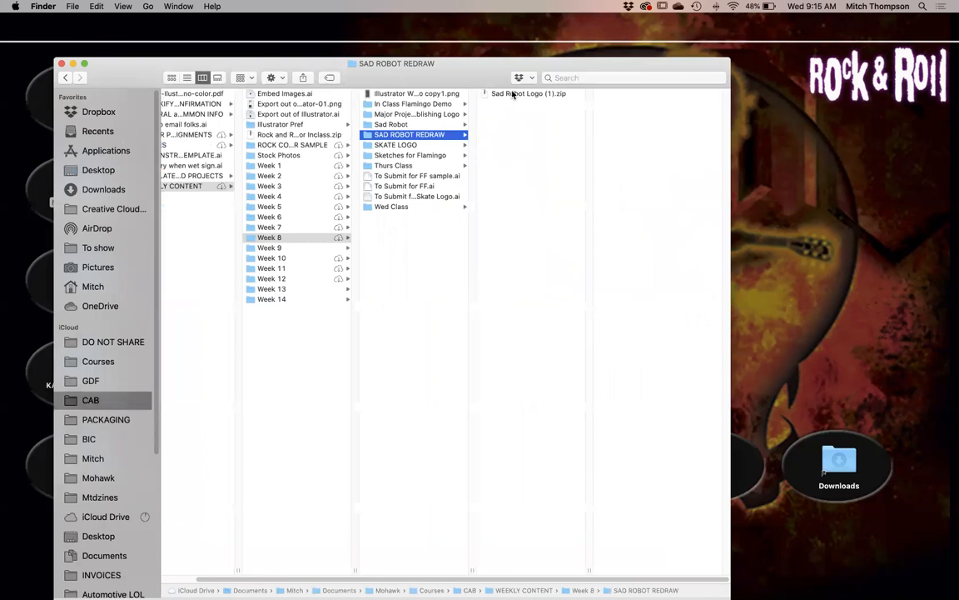
{"action": "double_click", "coordinate": [513, 94]}
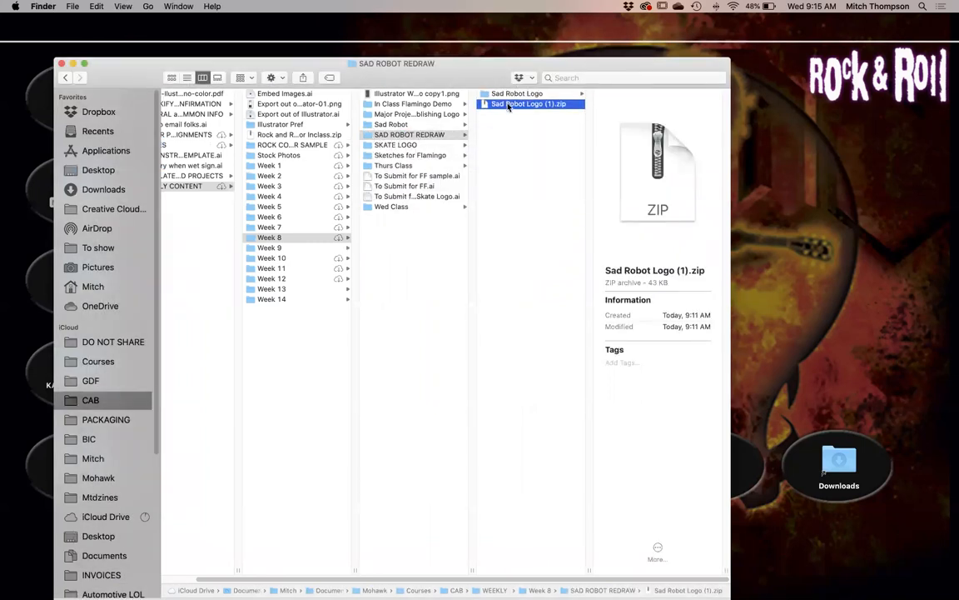
{"action": "left_click", "coordinate": [509, 94]}
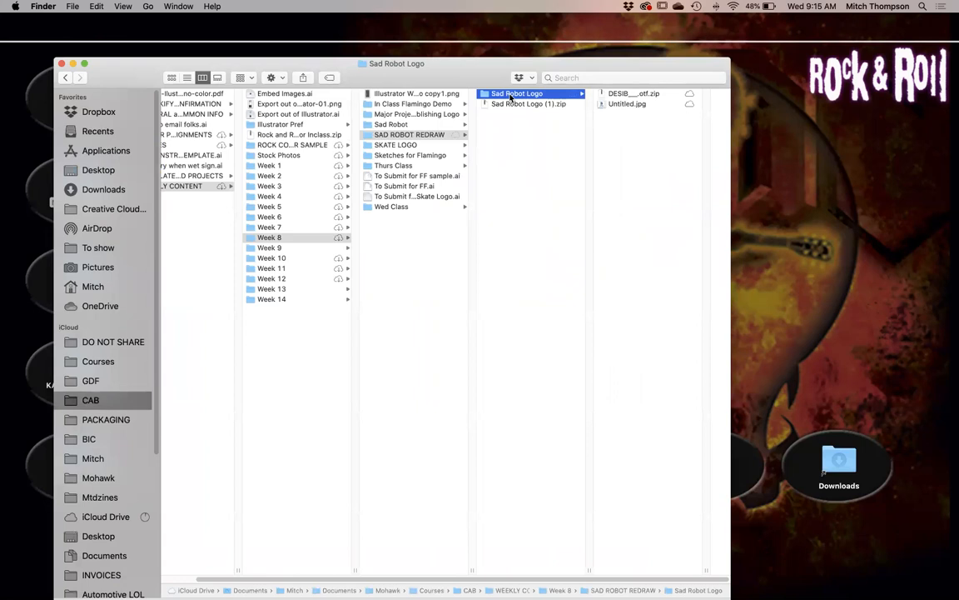
{"action": "left_click_drag", "start_coordinate": [441, 79], "coordinate": [438, 82]}
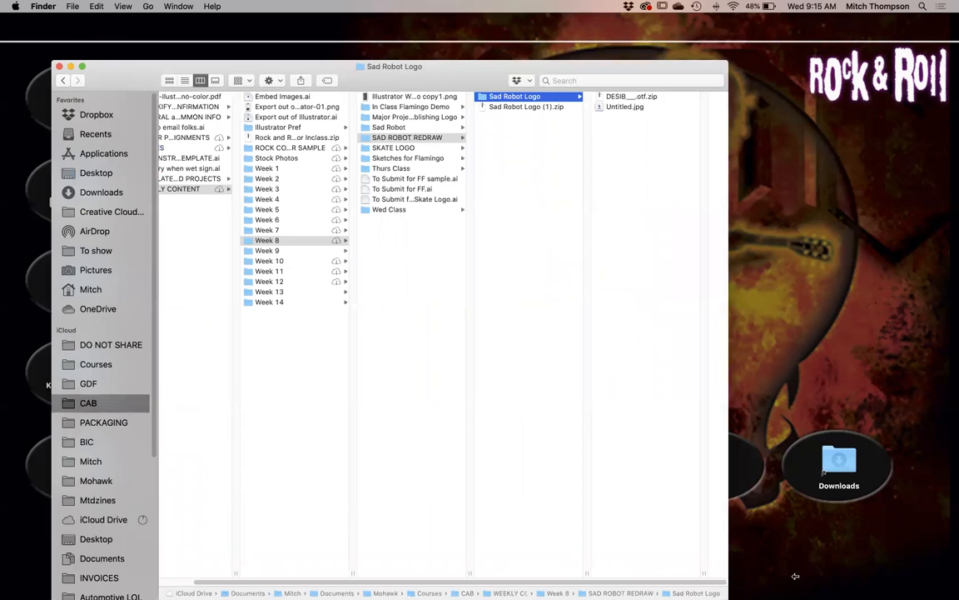
{"action": "left_click_drag", "start_coordinate": [795, 575], "coordinate": [801, 576]}
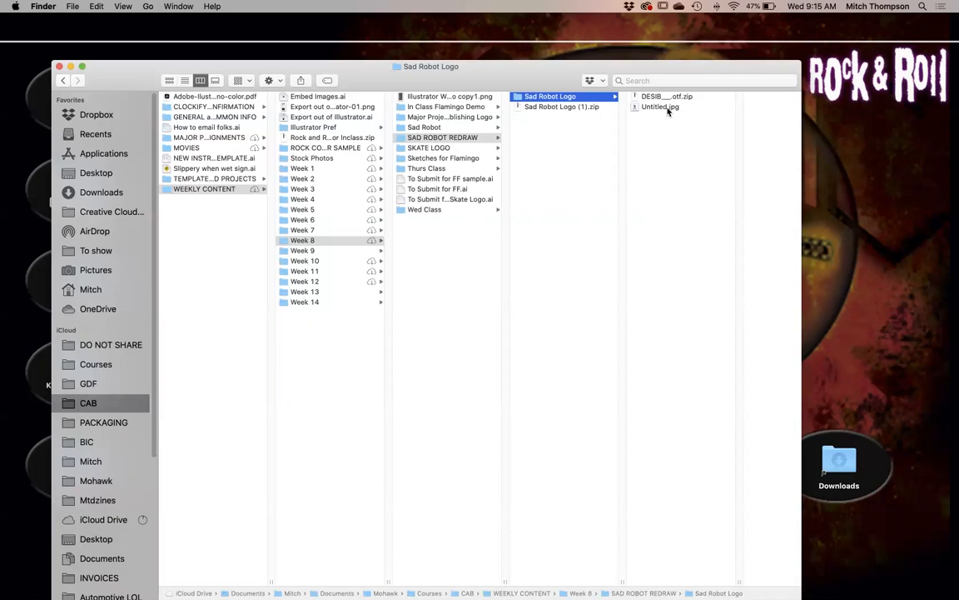
Step: Reposition the Finder window and switch to Adobe Illustrator 2020
{"action": "left_click_drag", "start_coordinate": [520, 79], "coordinate": [514, 61]}
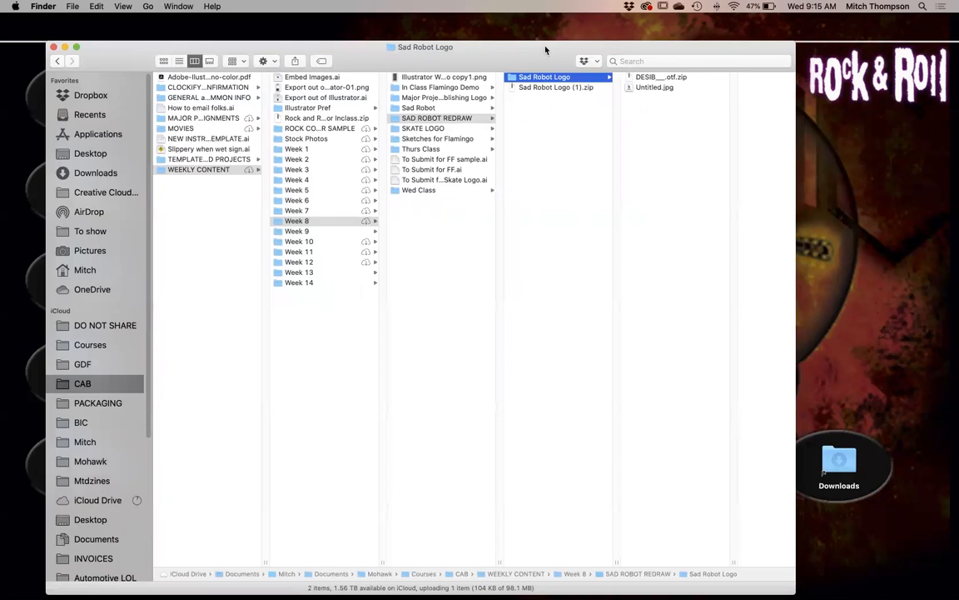
{"action": "left_click_drag", "start_coordinate": [544, 52], "coordinate": [541, 55]}
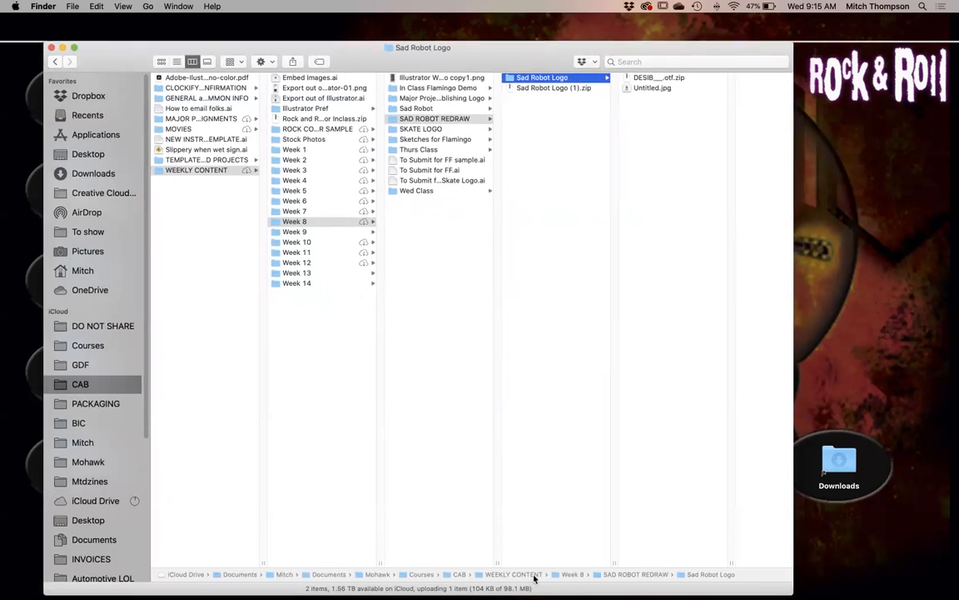
{"action": "mouse_move", "coordinate": [549, 575]}
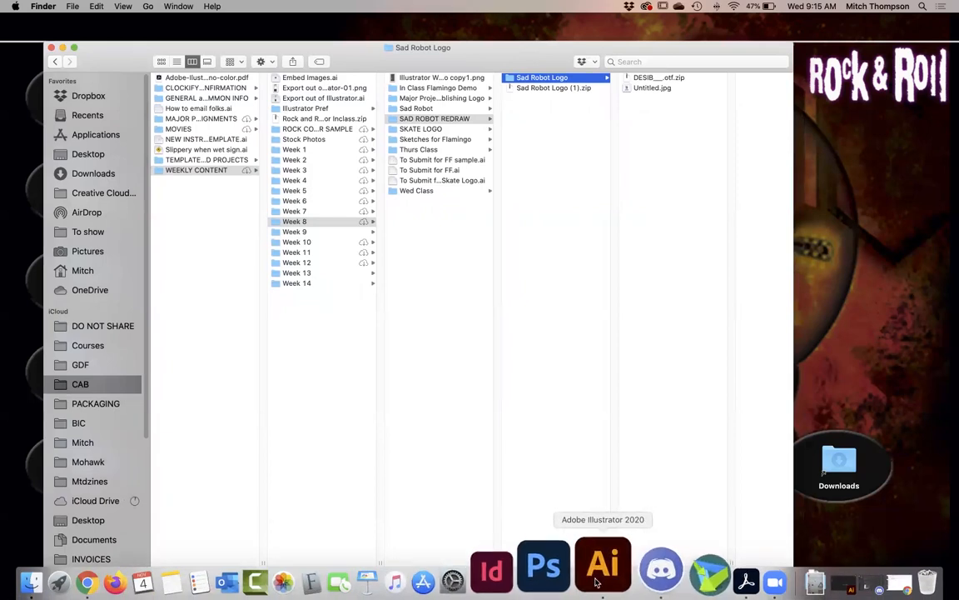
{"action": "left_click", "coordinate": [606, 573]}
{"action": "left_click_drag", "start_coordinate": [356, 58], "coordinate": [369, 45]}
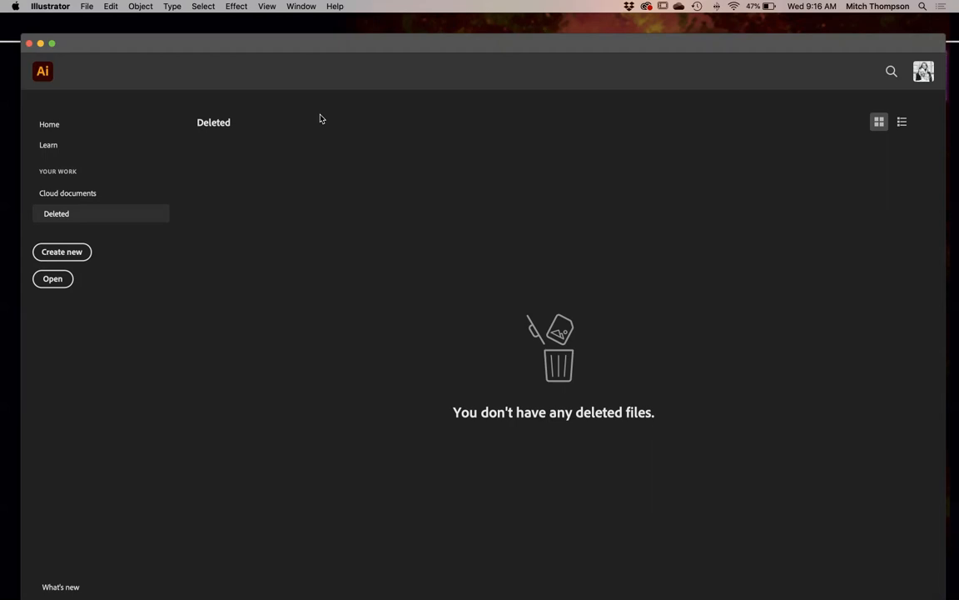
Step: Offset the Illustrator and Finder windows so both stay reachable, leaving Illustrator's home screen in front
{"action": "left_click_drag", "start_coordinate": [267, 47], "coordinate": [267, 74]}
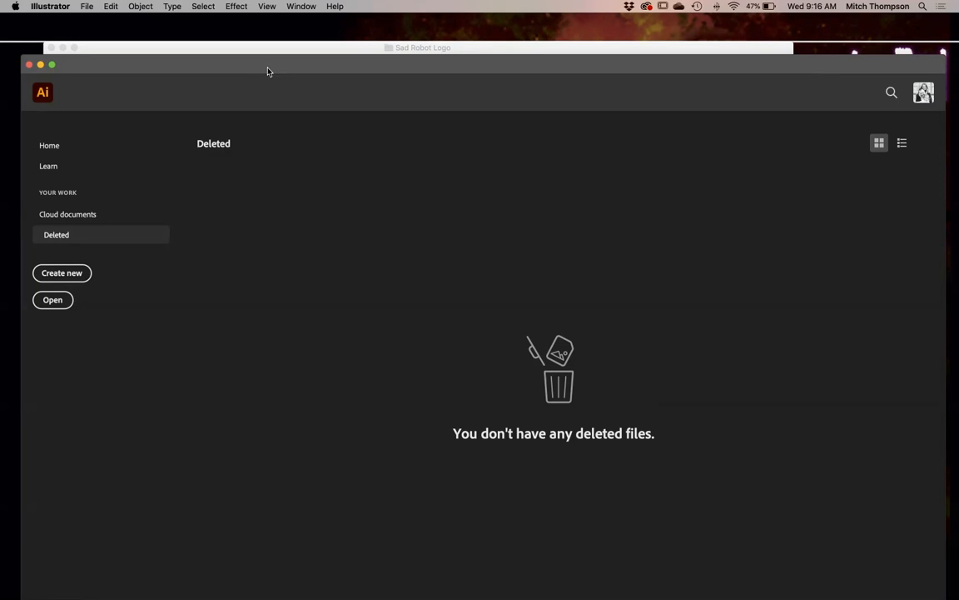
{"action": "left_click", "coordinate": [270, 48]}
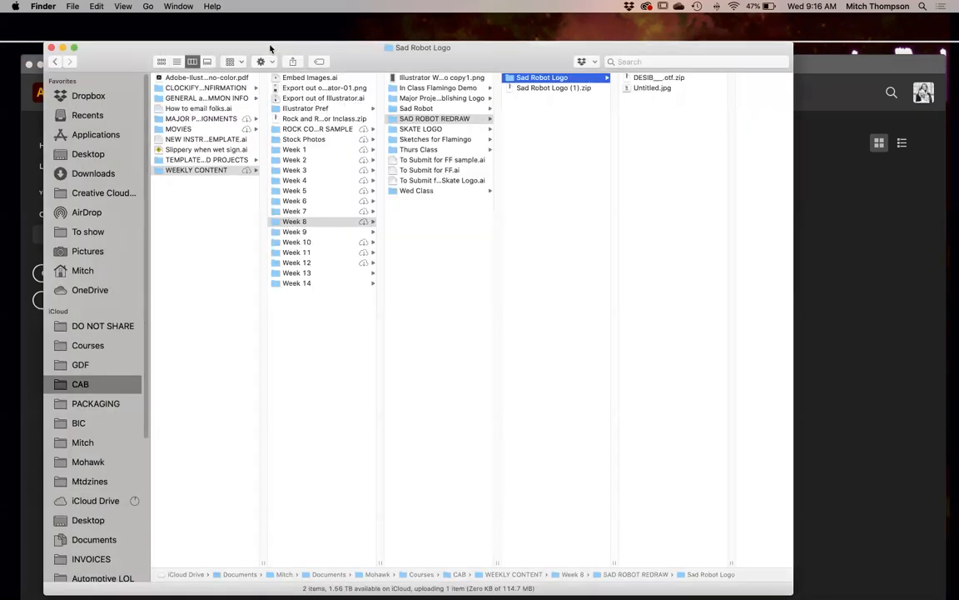
{"action": "left_click_drag", "start_coordinate": [360, 54], "coordinate": [541, 40]}
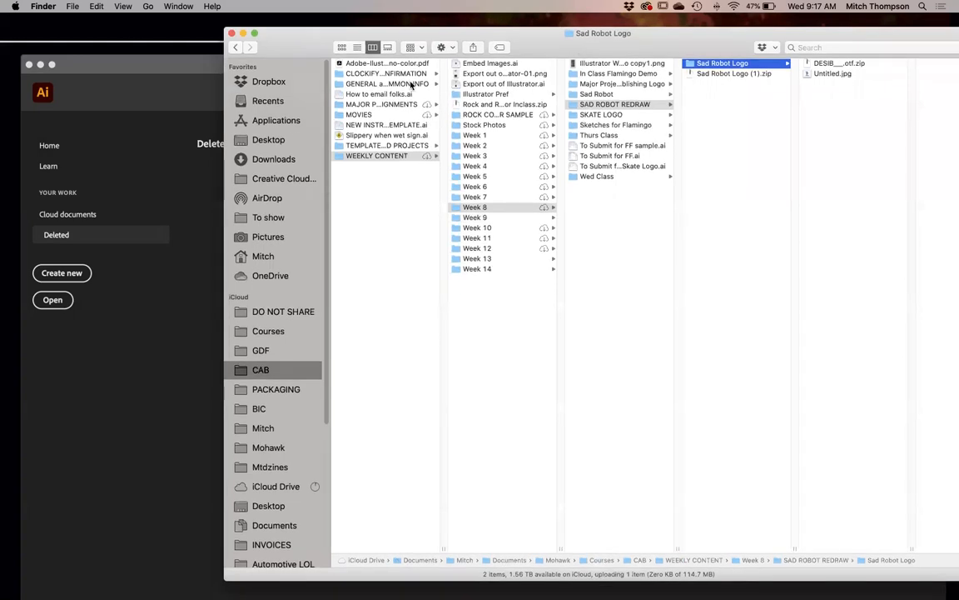
{"action": "left_click", "coordinate": [175, 64]}
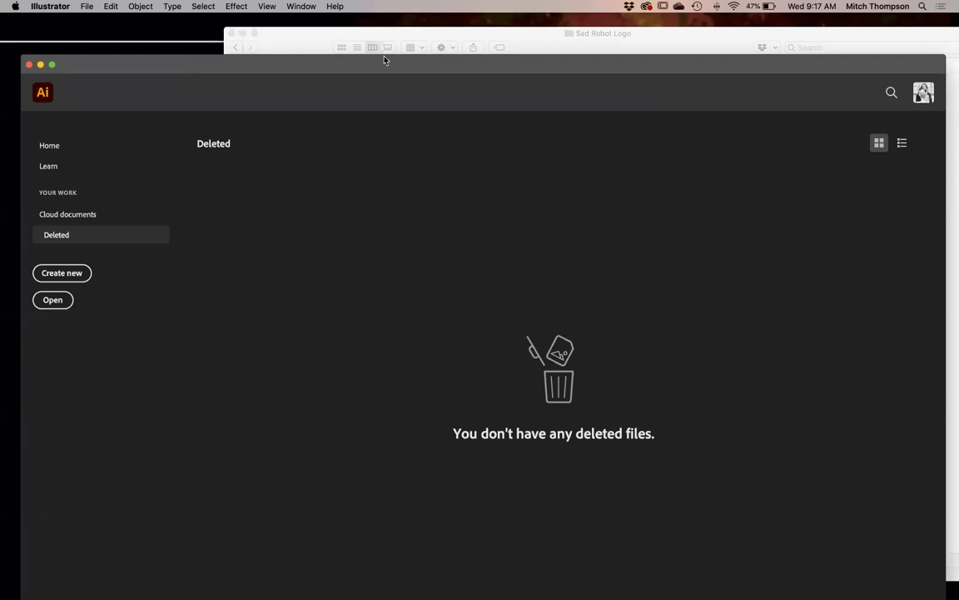
{"action": "left_click", "coordinate": [552, 43]}
{"action": "left_click", "coordinate": [189, 60]}
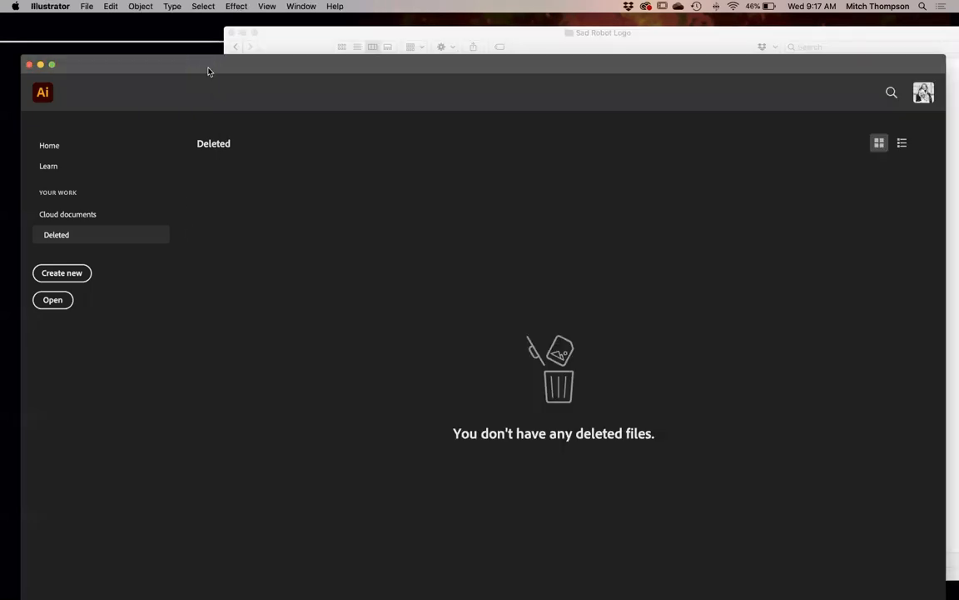
{"action": "left_click_drag", "start_coordinate": [195, 67], "coordinate": [202, 75]}
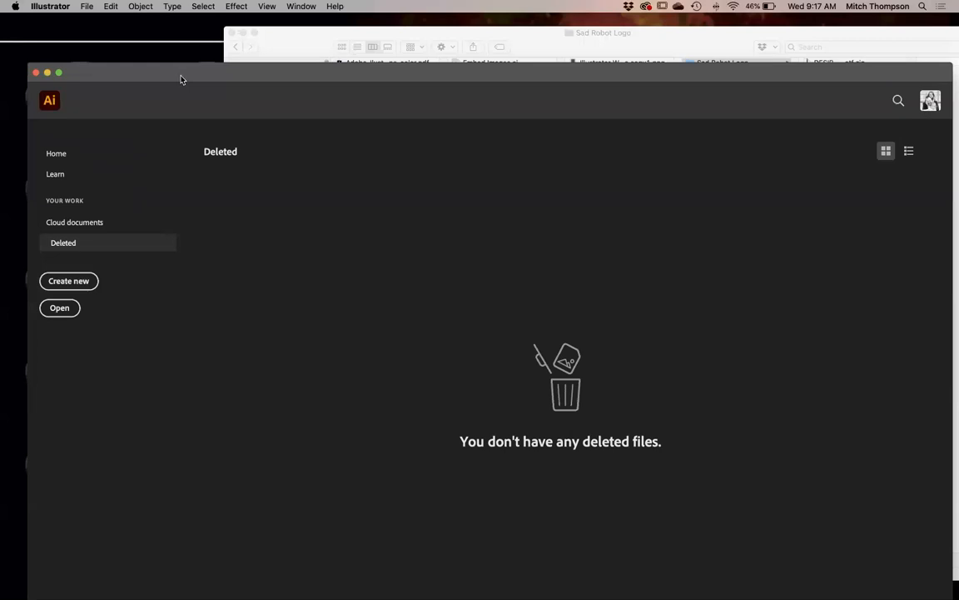
Step: Dismiss the legacy New Document dialog and turn off the legacy "File New" interface in the General preferences
{"action": "left_click", "coordinate": [74, 282]}
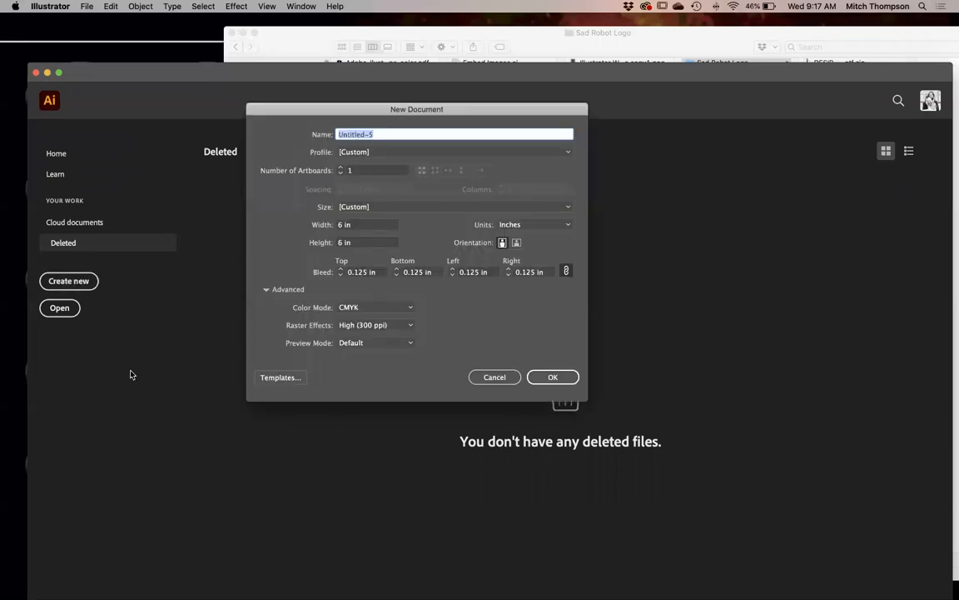
{"action": "left_click", "coordinate": [493, 377]}
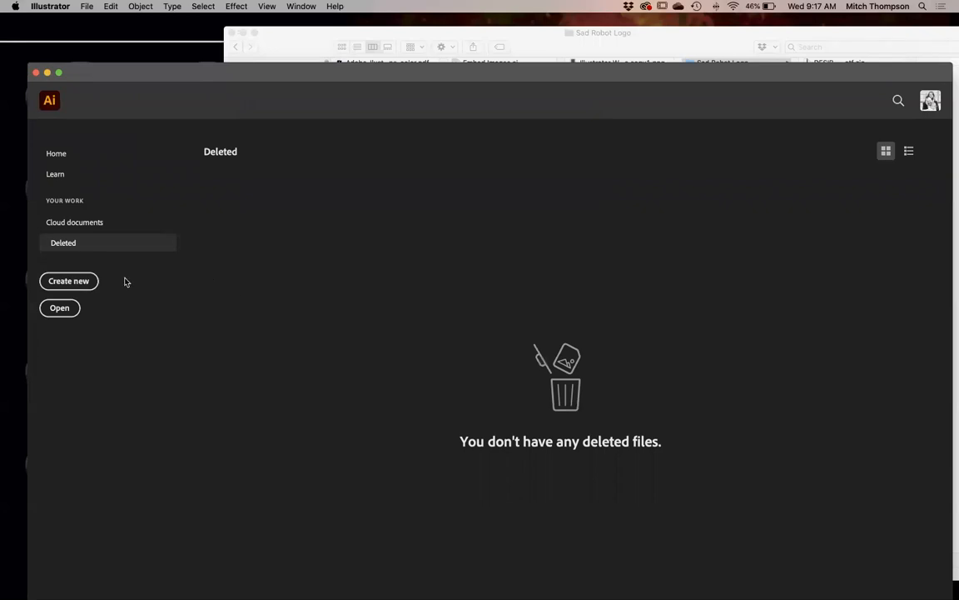
{"action": "key", "text": "super+comma"}
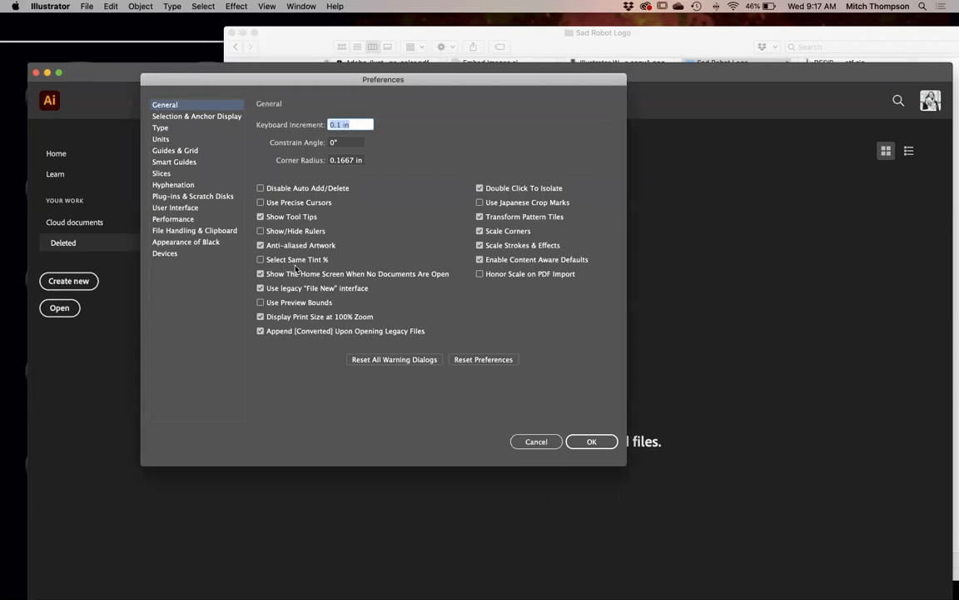
{"action": "left_click", "coordinate": [298, 288]}
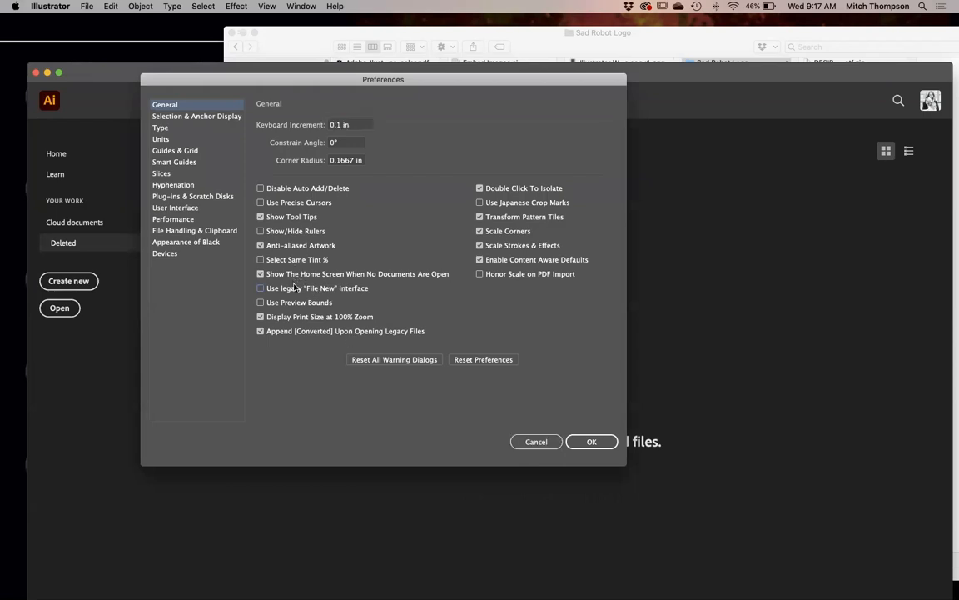
{"action": "left_click", "coordinate": [606, 441]}
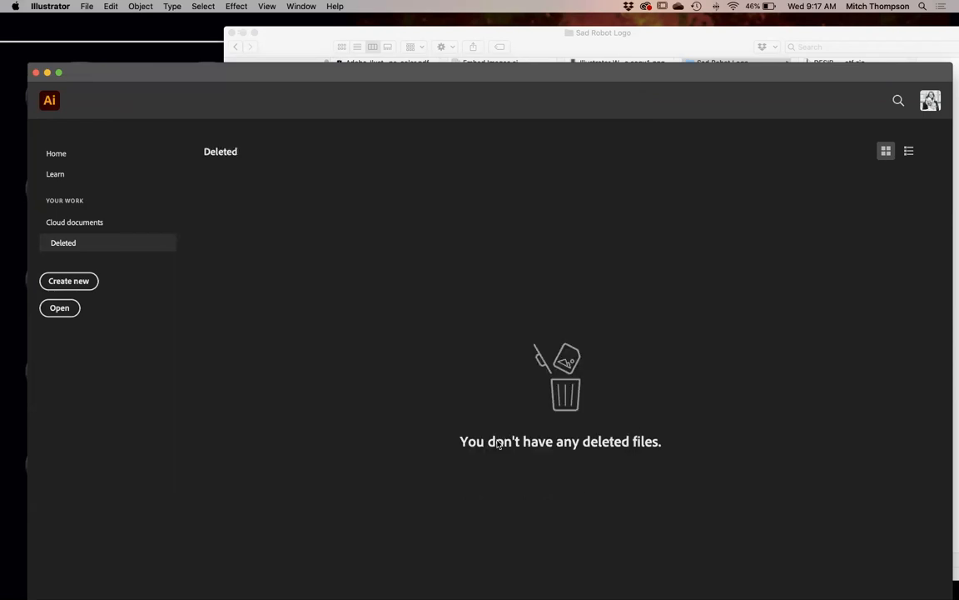
Step: Close and reopen Illustrator's home screen, and start a new document with its setup dialog centred over the window
{"action": "left_click", "coordinate": [36, 72]}
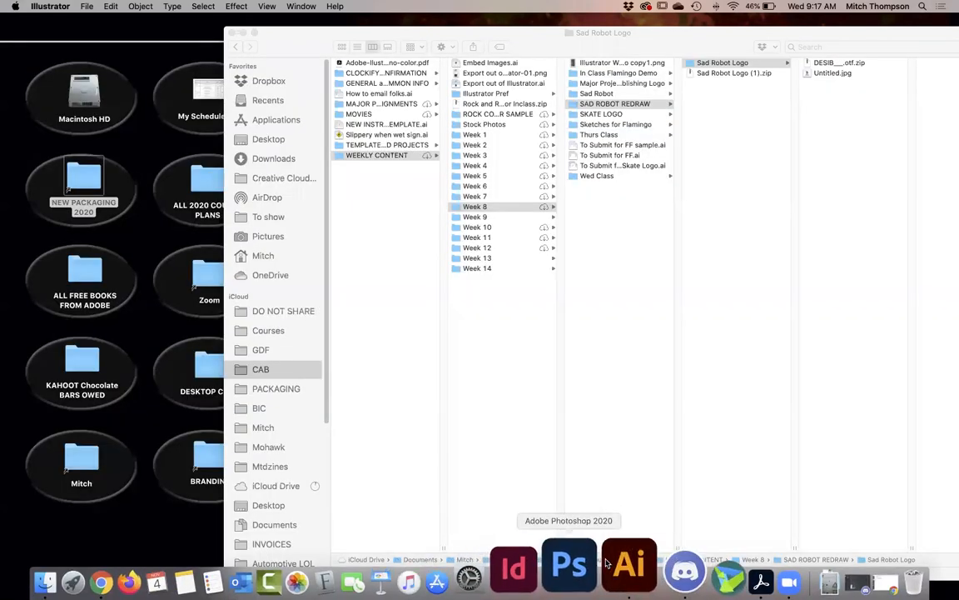
{"action": "left_click", "coordinate": [619, 566]}
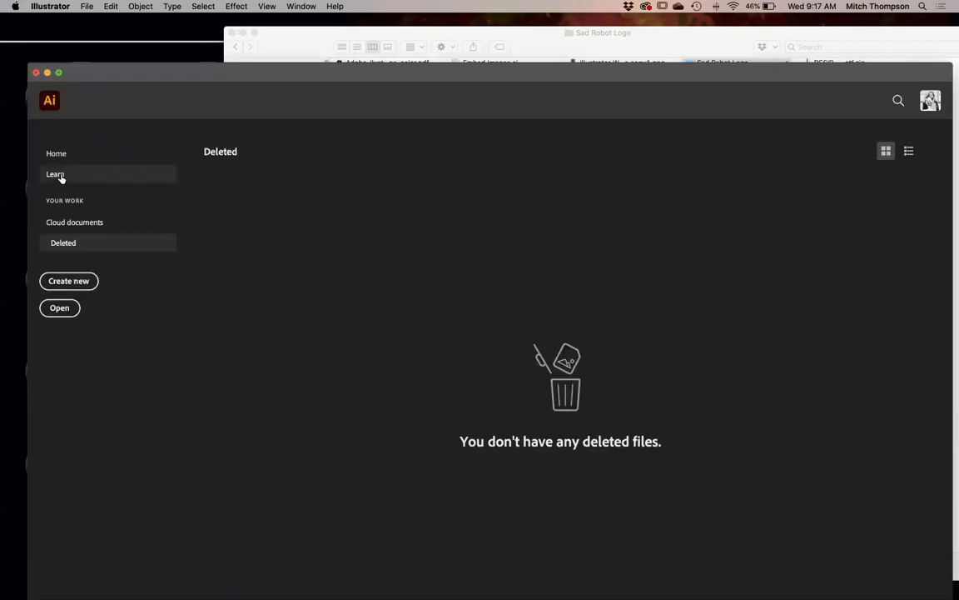
{"action": "left_click", "coordinate": [76, 281]}
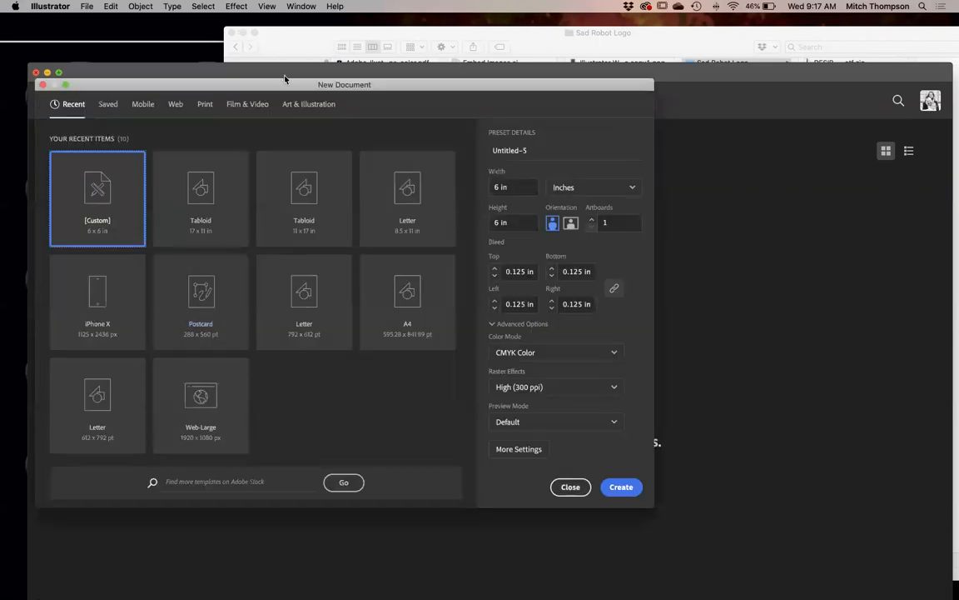
{"action": "left_click_drag", "start_coordinate": [250, 82], "coordinate": [482, 62]}
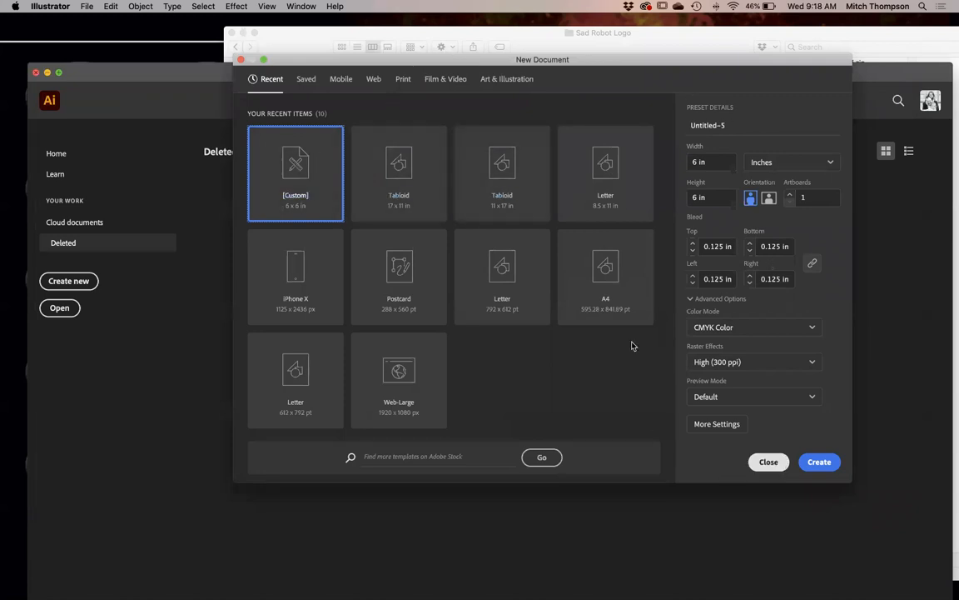
{"action": "left_click_drag", "start_coordinate": [615, 75], "coordinate": [541, 95]}
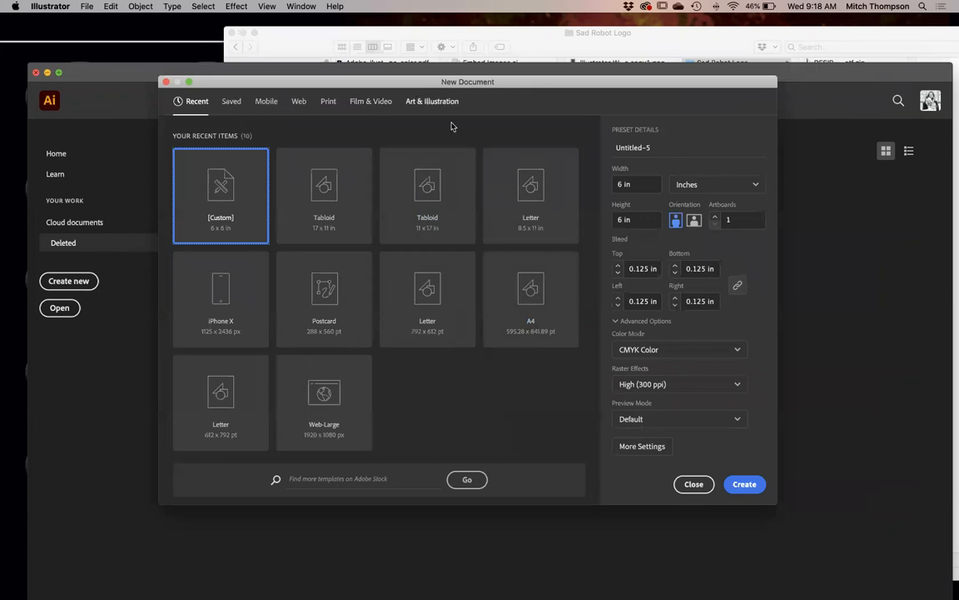
Step: Begin the document name with "Sa" and switch to Chrome to consult the Canvas course's assignments
{"action": "left_click", "coordinate": [651, 155]}
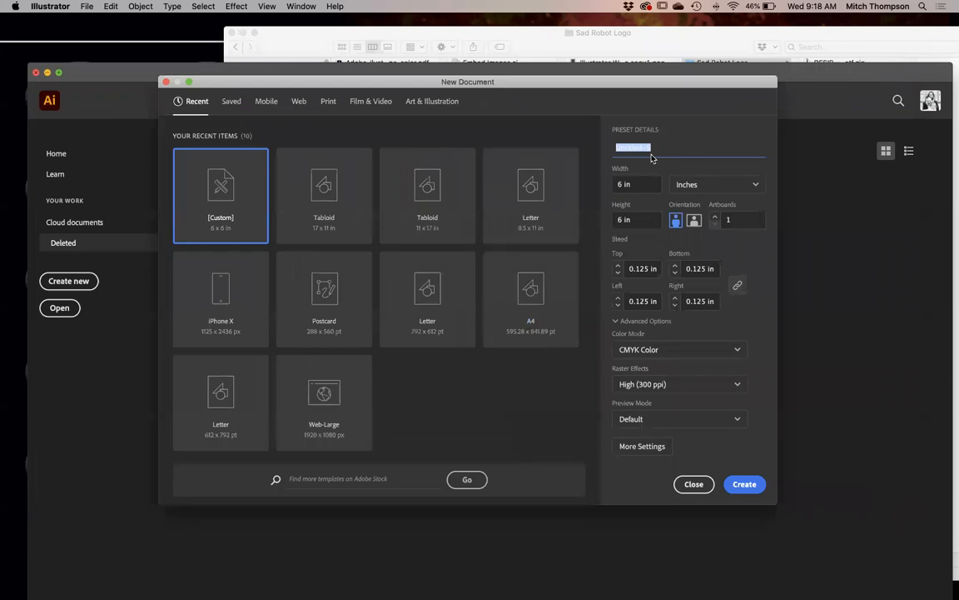
{"action": "type", "text": "Sa"}
{"action": "mouse_move", "coordinate": [487, 566]}
{"action": "left_click", "coordinate": [161, 570]}
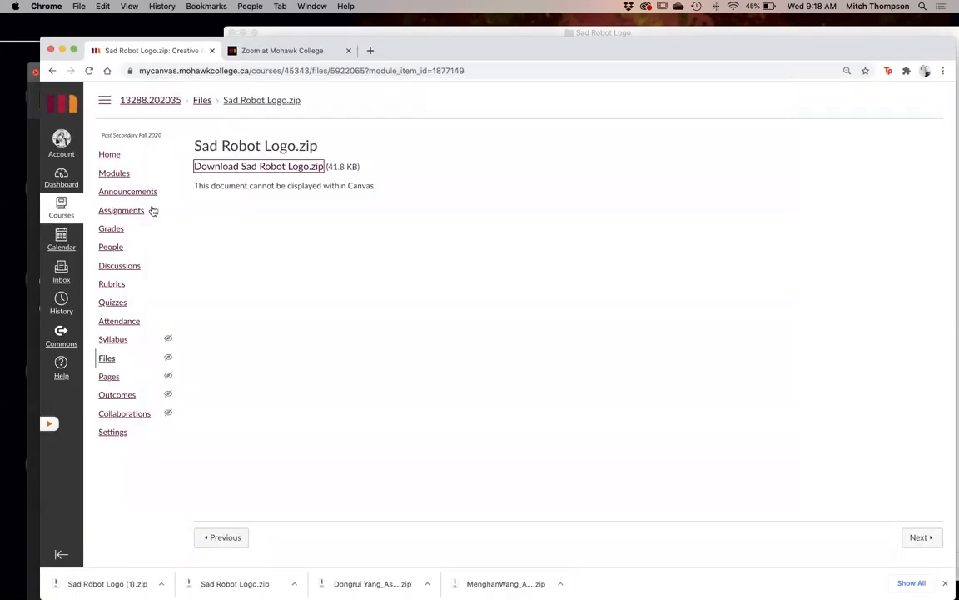
{"action": "left_click", "coordinate": [118, 212]}
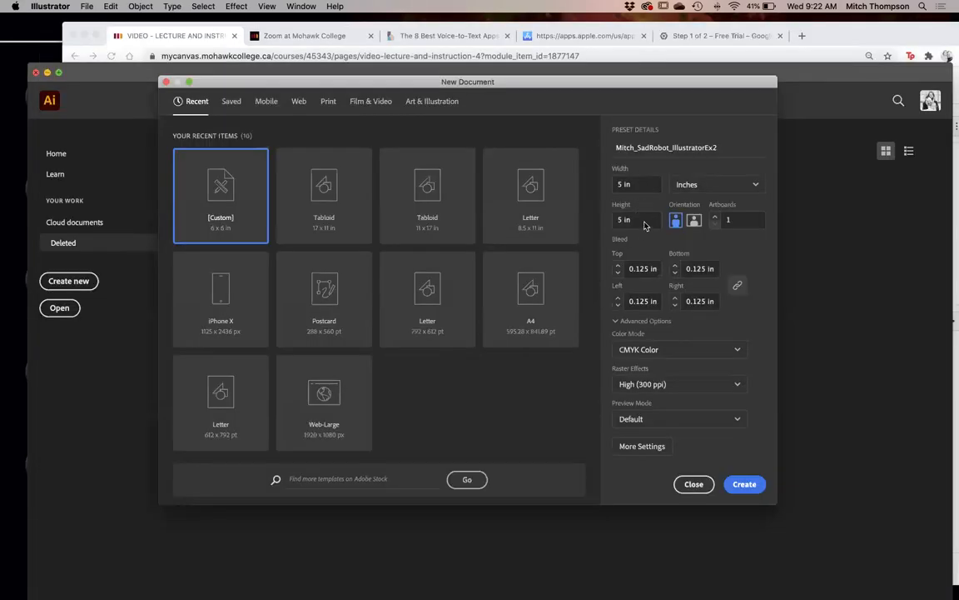
Step: Review the new document's colour mode choices, keeping CMYK Color, and collapse the advanced options
{"action": "left_click", "coordinate": [618, 274]}
{"action": "left_click", "coordinate": [615, 322]}
{"action": "left_click", "coordinate": [615, 322]}
{"action": "left_click", "coordinate": [670, 351]}
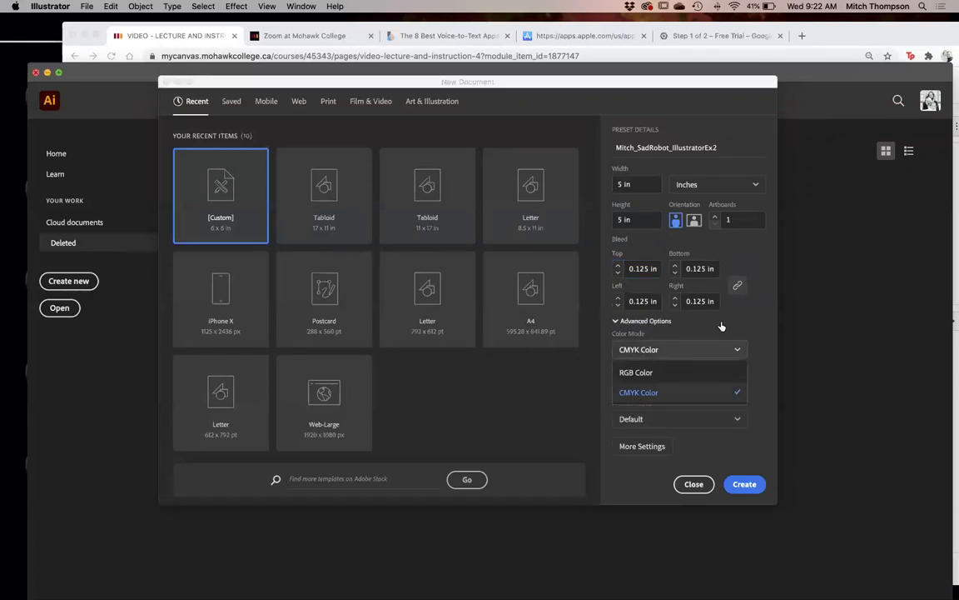
{"action": "left_click", "coordinate": [721, 325]}
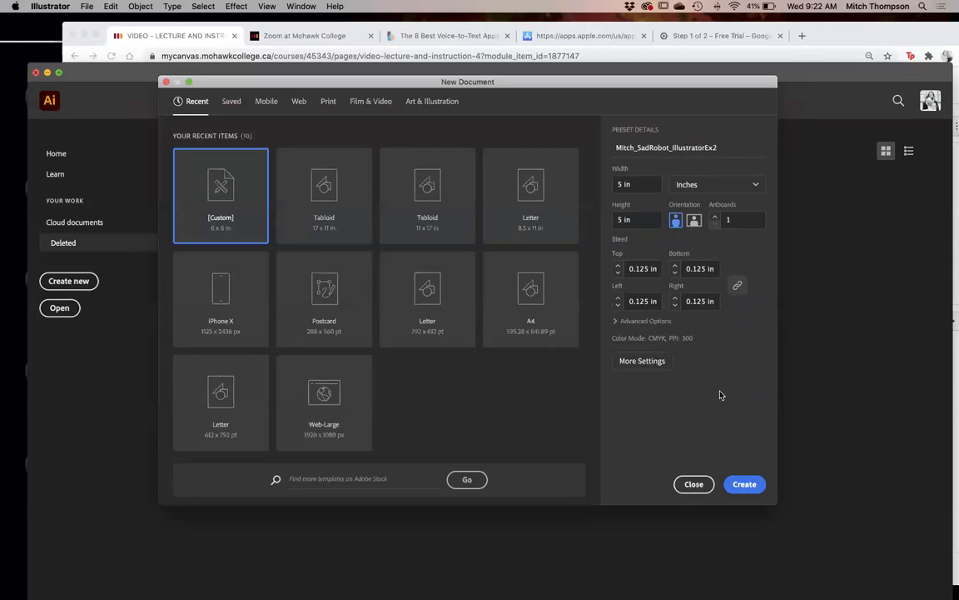
Step: Check the new document's advanced options and unit choices, keeping Inches, and create the 5 x 5 in CMYK document
{"action": "left_click", "coordinate": [613, 321]}
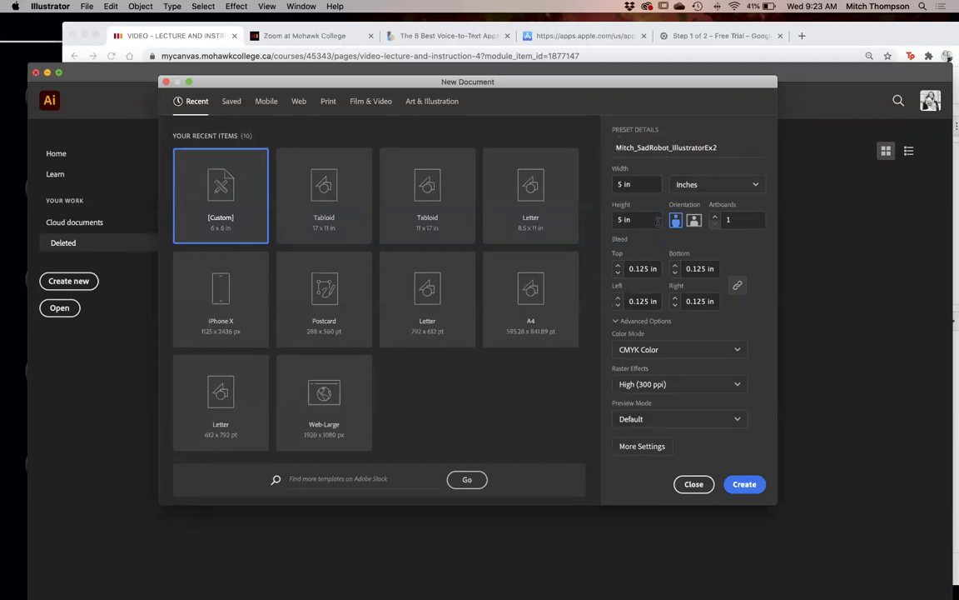
{"action": "left_click", "coordinate": [732, 194]}
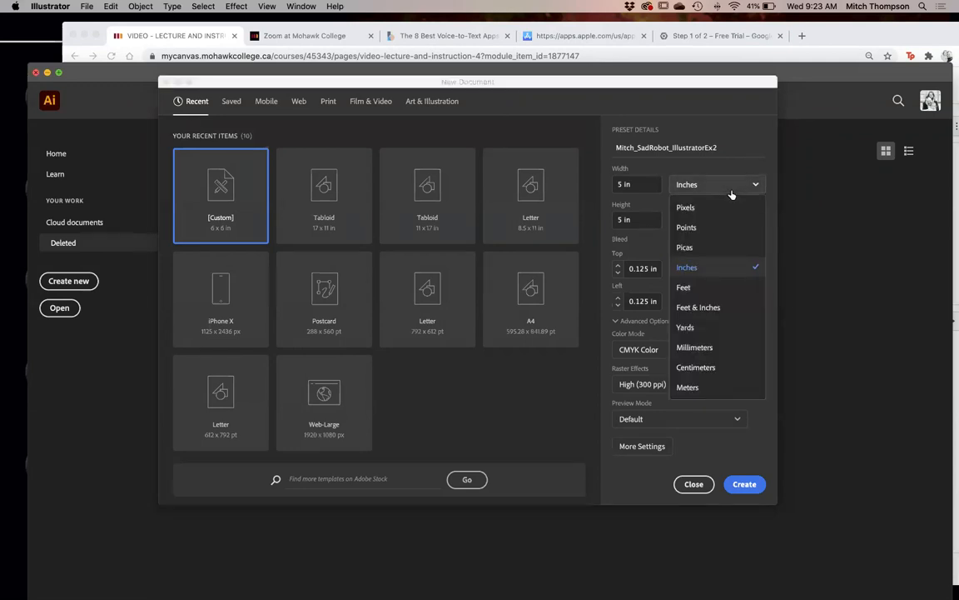
{"action": "left_click", "coordinate": [665, 210]}
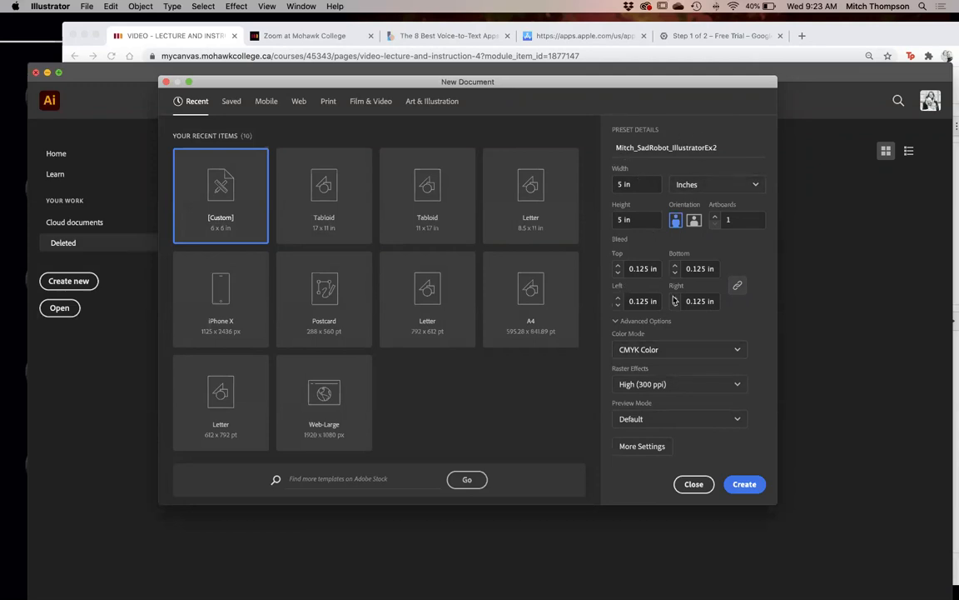
{"action": "left_click", "coordinate": [744, 487]}
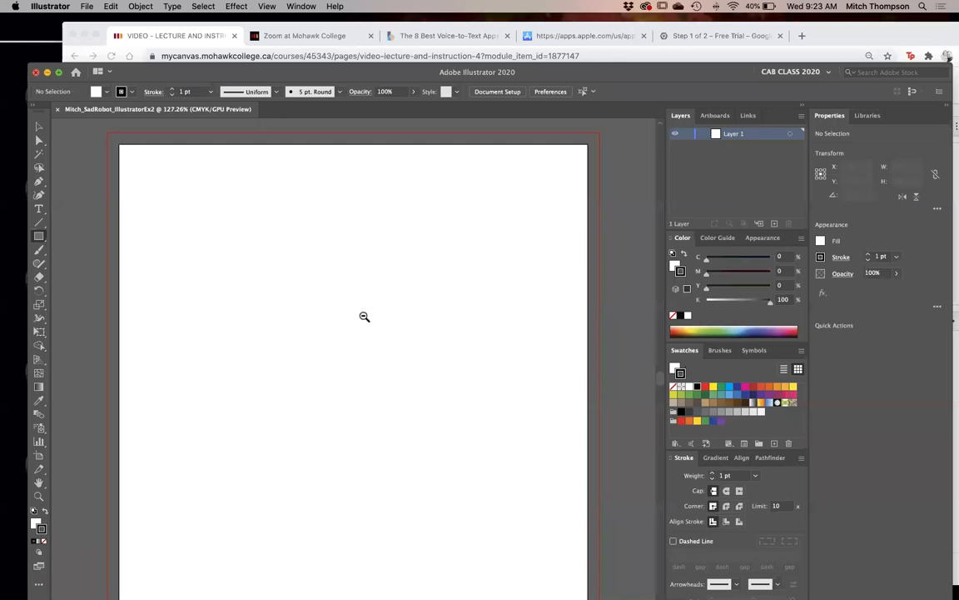
Step: Zoom out to examine the whole artboard together with its bleed guides
{"action": "left_click", "coordinate": [363, 317], "text": "alt+super"}
{"action": "left_click", "coordinate": [364, 316], "text": "alt+super"}
{"action": "left_click_drag", "start_coordinate": [410, 353], "coordinate": [485, 263]}
{"action": "left_click_drag", "start_coordinate": [265, 219], "coordinate": [317, 334]}
{"action": "left_click", "coordinate": [417, 415], "text": "alt+super"}
{"action": "left_click", "coordinate": [416, 415], "text": "alt+super"}
{"action": "left_click", "coordinate": [416, 413], "text": "alt+super"}
{"action": "left_click", "coordinate": [416, 413], "text": "alt+super"}
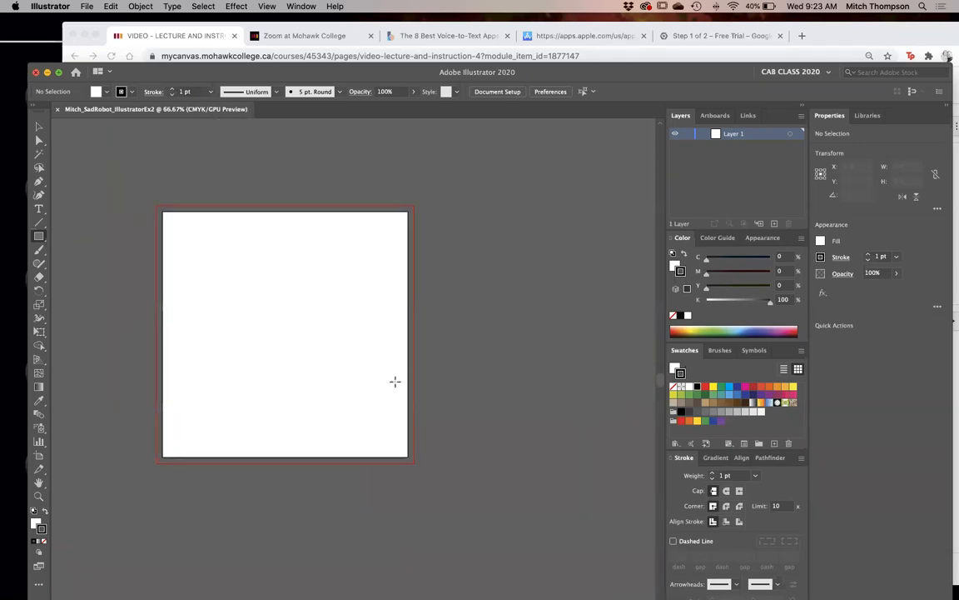
Step: Reset the CAB CLASS 2020 workspace and move the application window higher on the desktop
{"action": "left_click", "coordinate": [302, 6]}
{"action": "mouse_move", "coordinate": [301, 61]}
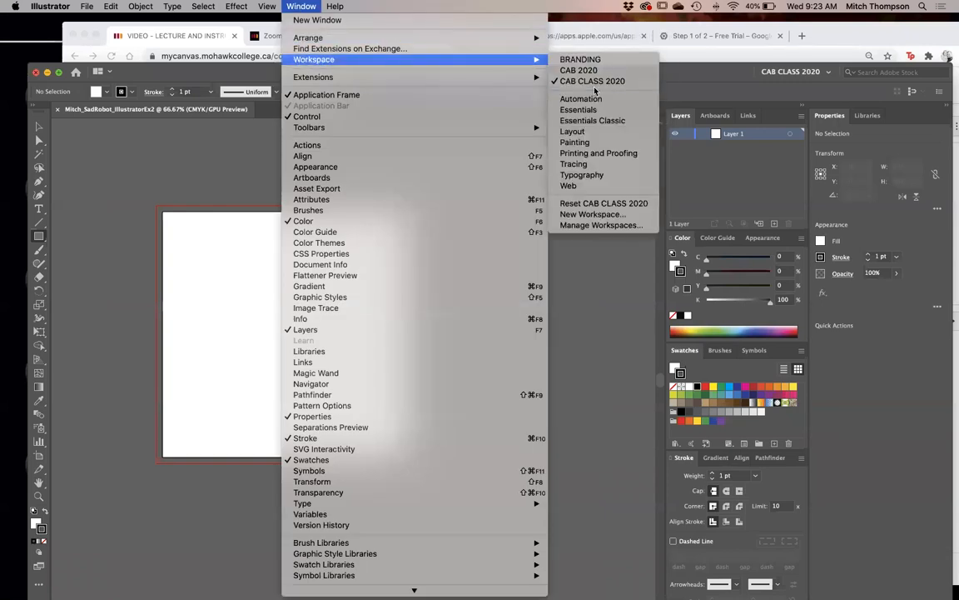
{"action": "left_click", "coordinate": [599, 204]}
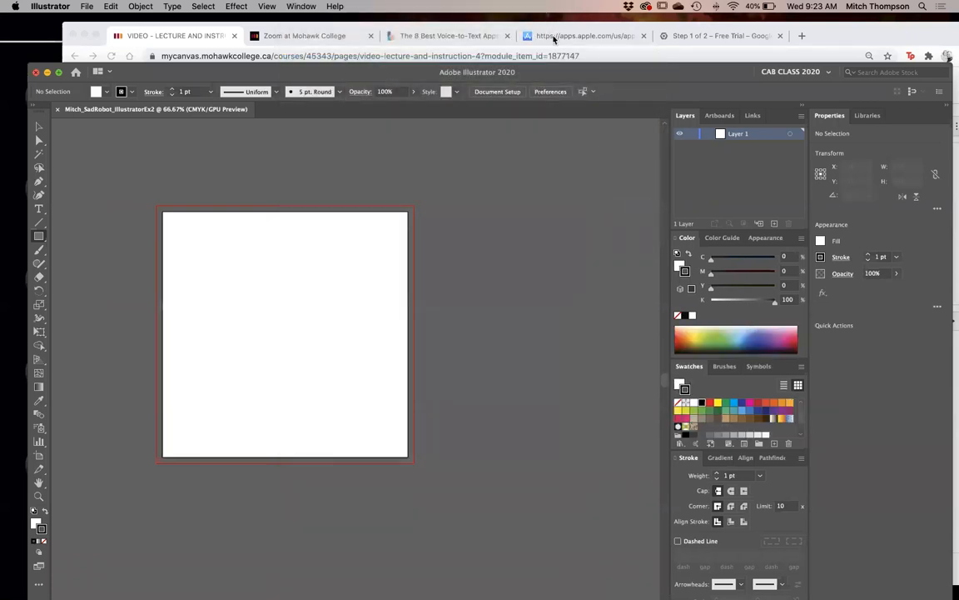
{"action": "left_click_drag", "start_coordinate": [554, 74], "coordinate": [537, 47]}
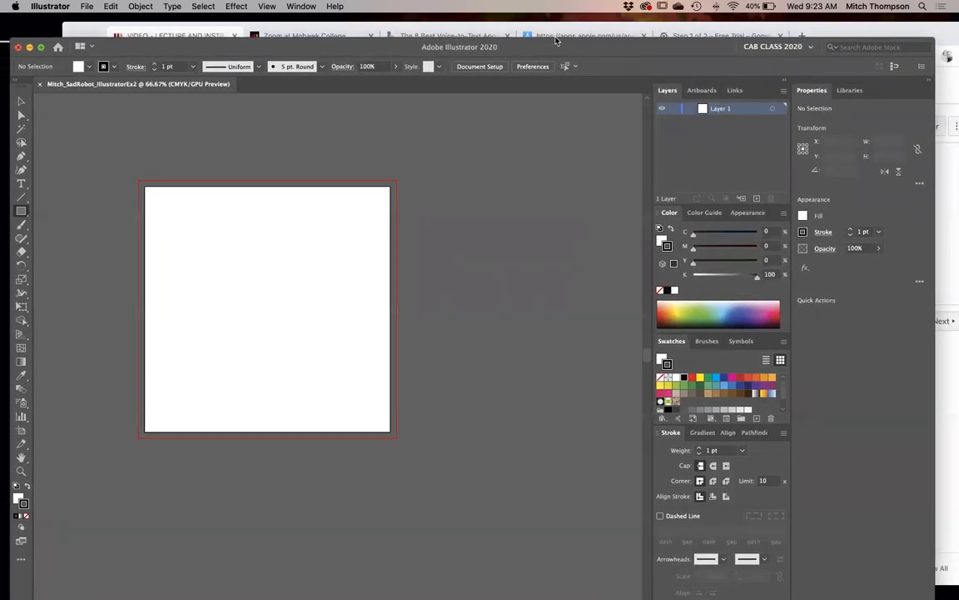
{"action": "left_click_drag", "start_coordinate": [608, 47], "coordinate": [627, 44]}
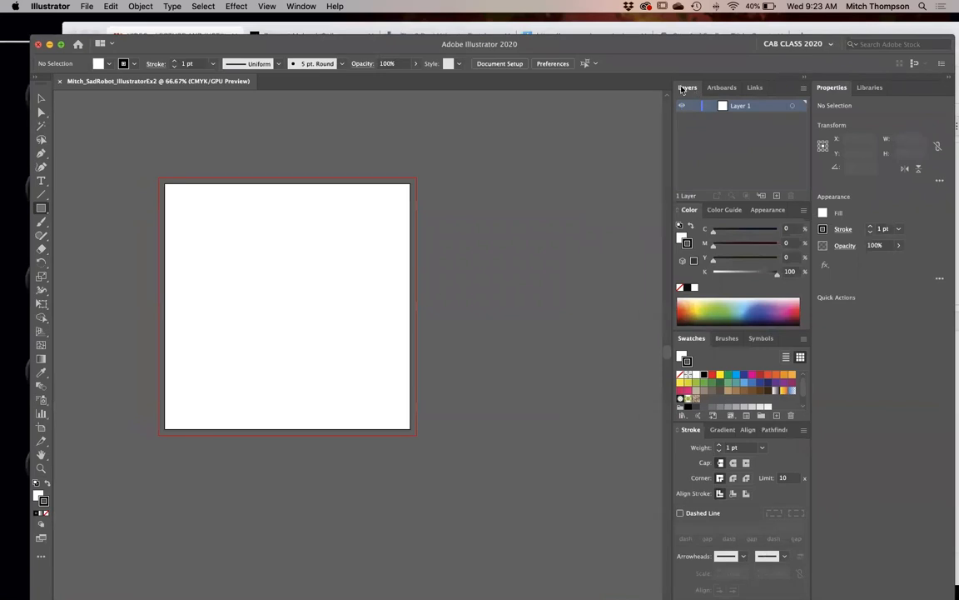
{"action": "left_click_drag", "start_coordinate": [642, 50], "coordinate": [617, 35]}
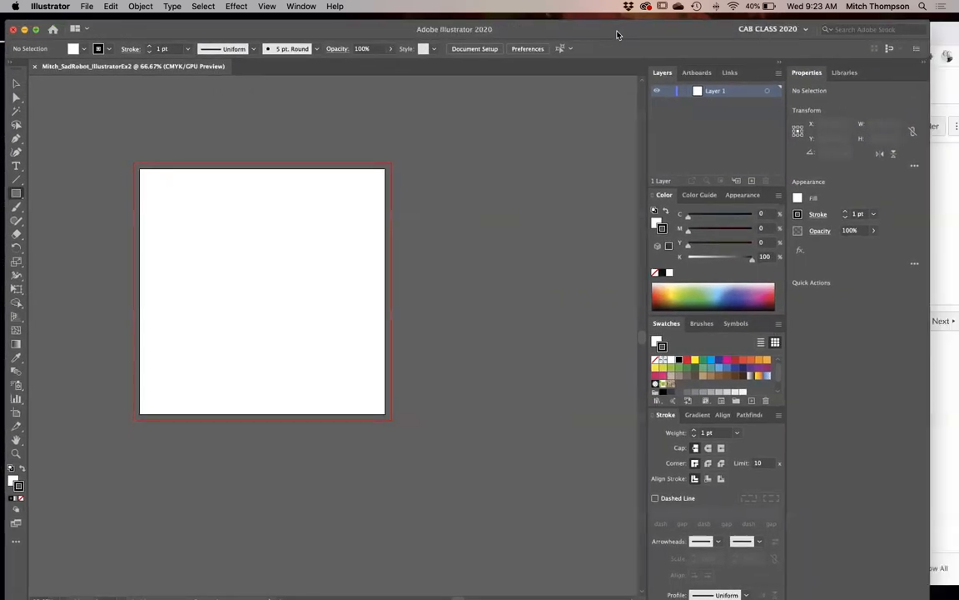
{"action": "double_click", "coordinate": [617, 35]}
Step: Switch to Finder's Sad Robot Logo folder and open Untitled.jpg in Preview
{"action": "key", "text": "ctrl+Up"}
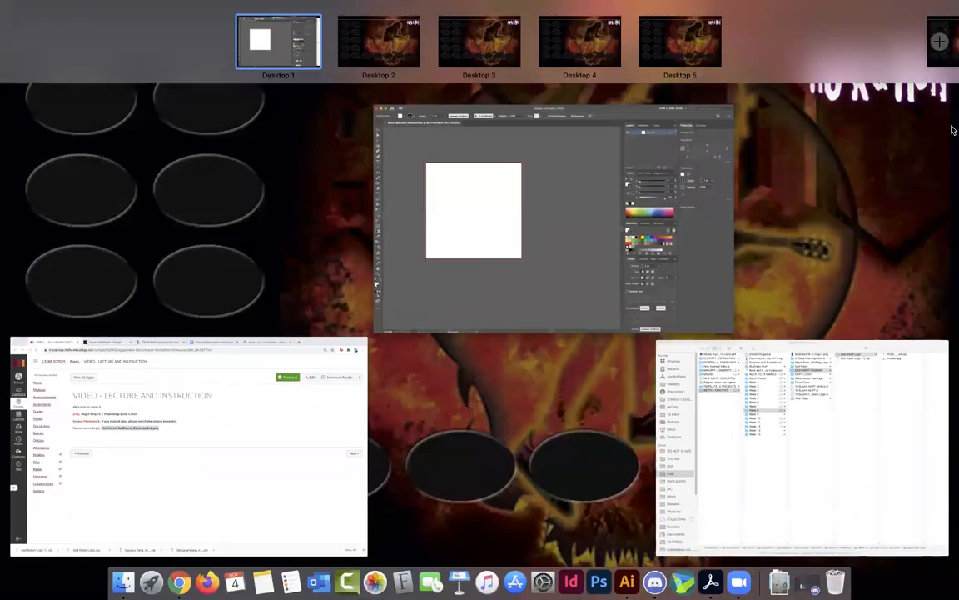
{"action": "left_click", "coordinate": [860, 431]}
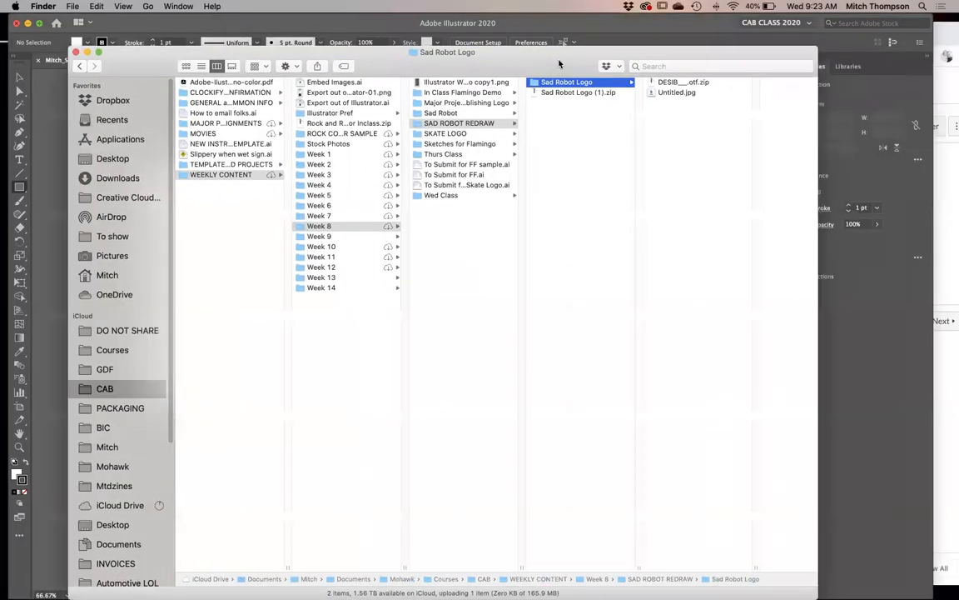
{"action": "left_click", "coordinate": [676, 83]}
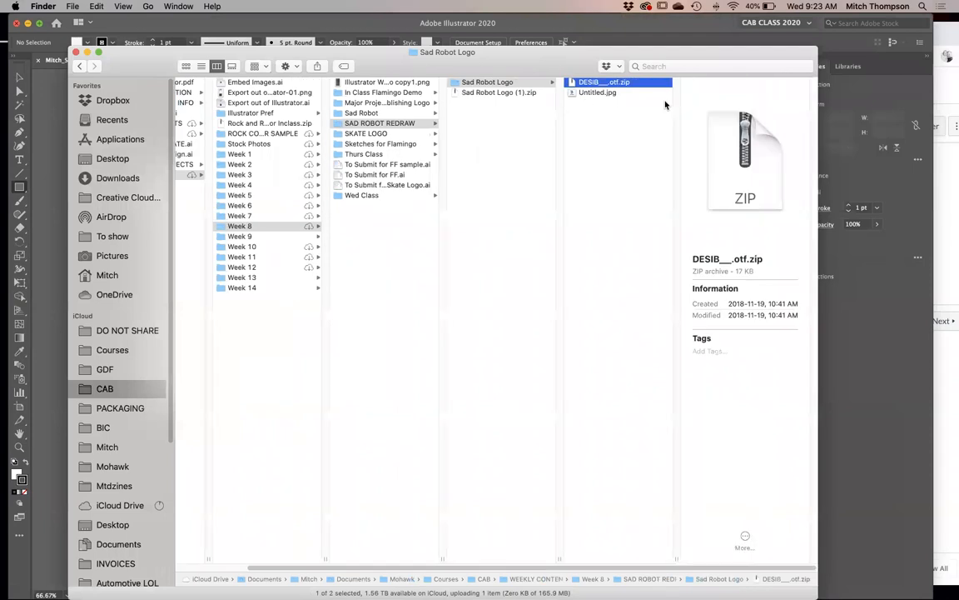
{"action": "double_click", "coordinate": [617, 94]}
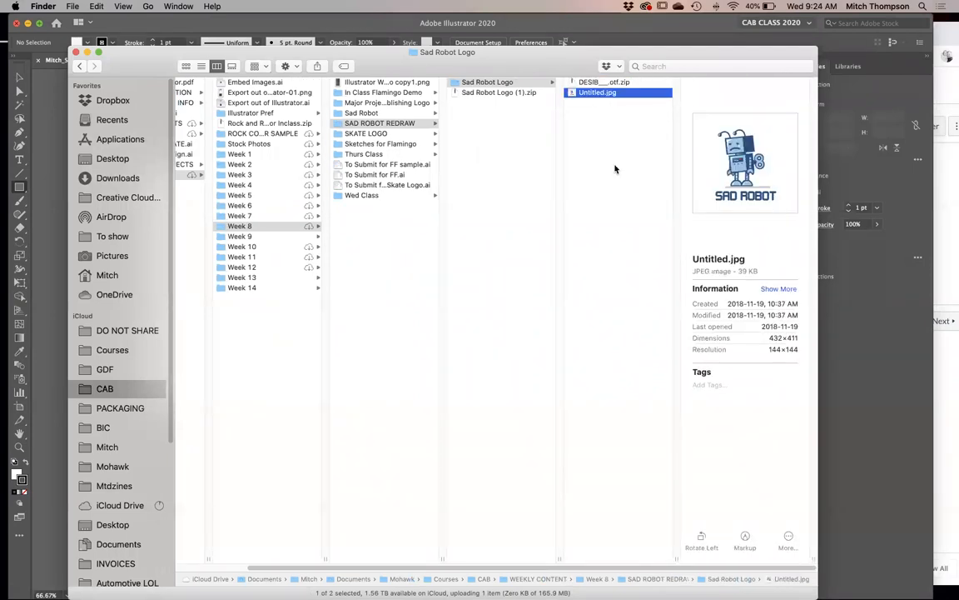
Step: Enlarge the robot logo image in Preview and move its window down to uncover the Finder file list
{"action": "left_click_drag", "start_coordinate": [308, 182], "coordinate": [662, 447]}
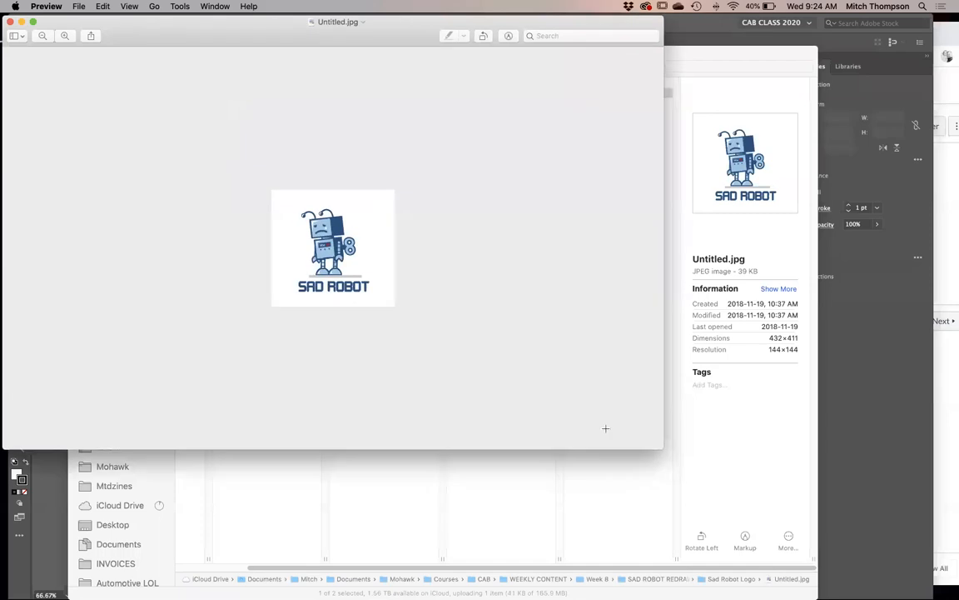
{"action": "left_click", "coordinate": [66, 35]}
{"action": "left_click", "coordinate": [66, 35]}
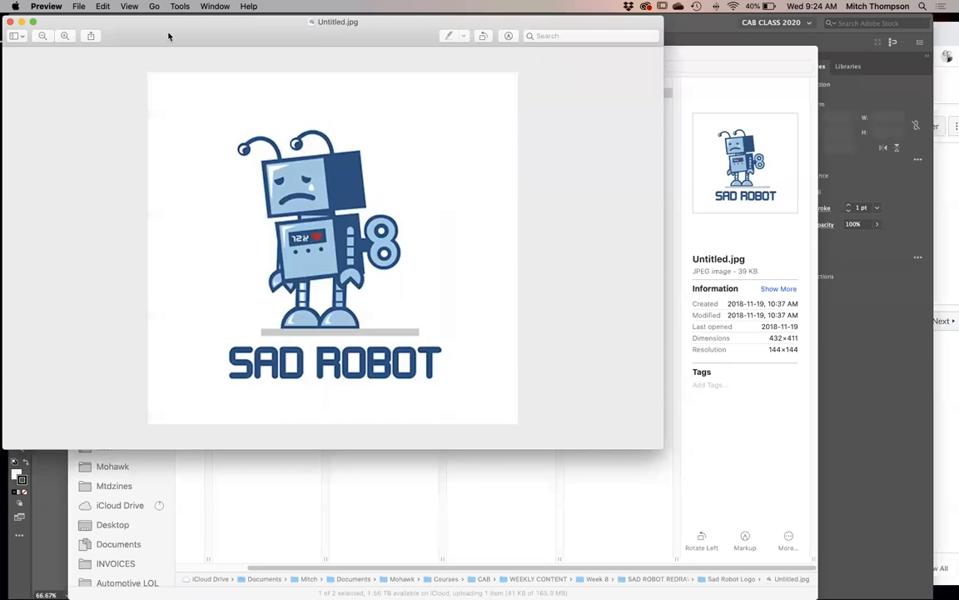
{"action": "left_click_drag", "start_coordinate": [155, 33], "coordinate": [199, 80]}
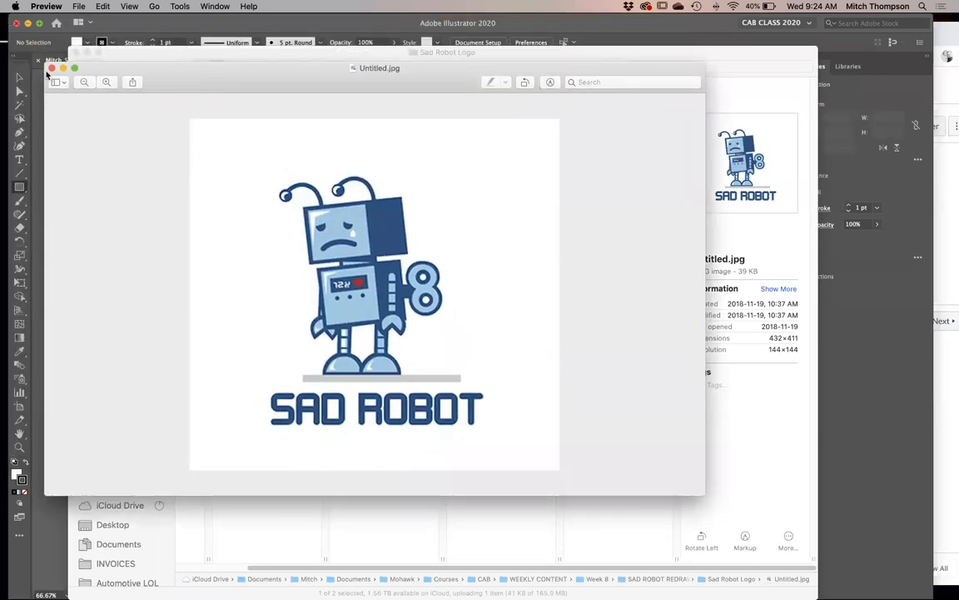
{"action": "left_click_drag", "start_coordinate": [255, 85], "coordinate": [197, 175]}
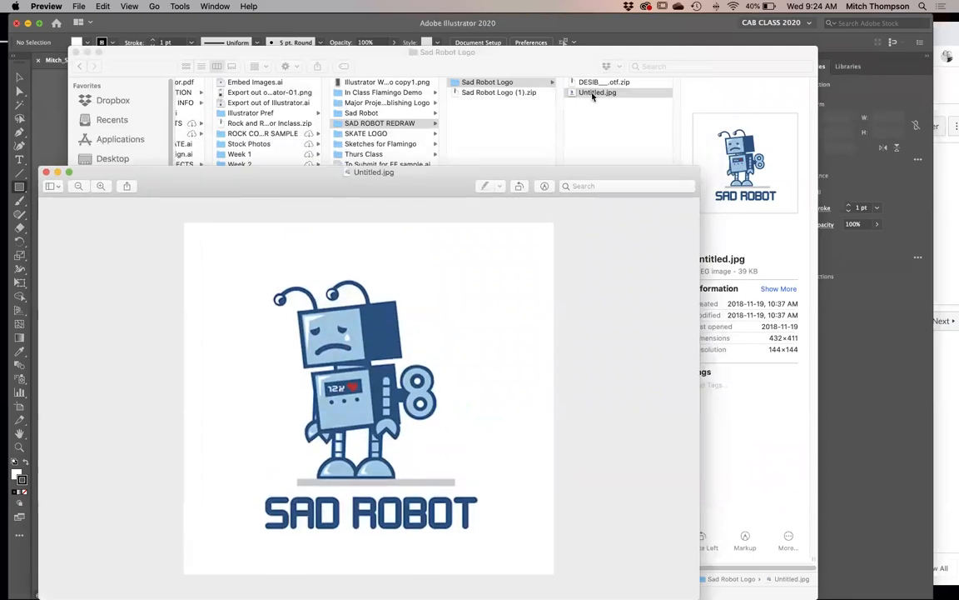
Step: Return to Finder and extract the DESIB___.otf.zip font archive inside the Sad Robot Logo folder
{"action": "left_click", "coordinate": [534, 84]}
{"action": "left_click", "coordinate": [594, 82]}
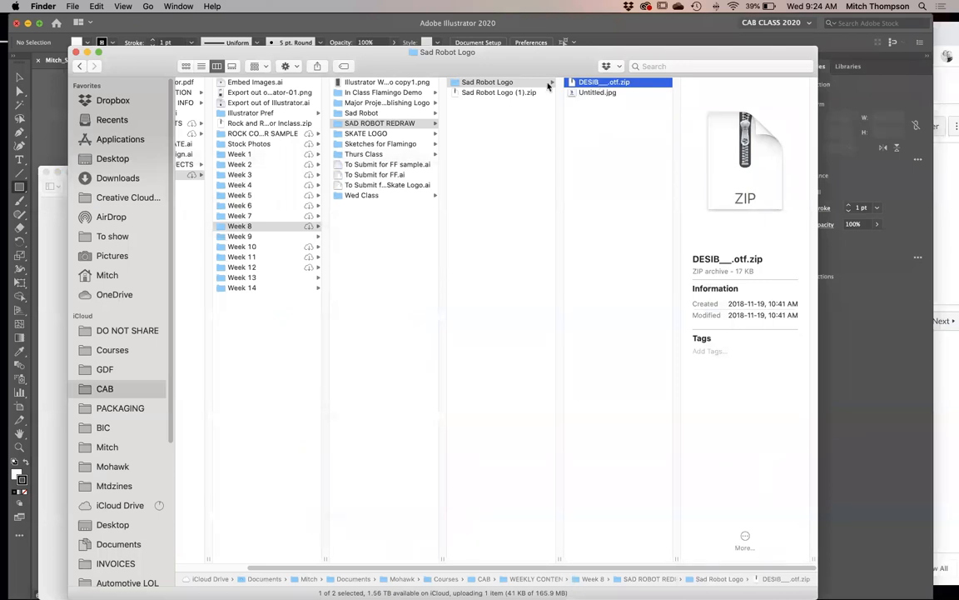
{"action": "left_click", "coordinate": [488, 83]}
{"action": "left_click", "coordinate": [468, 91]}
{"action": "left_click", "coordinate": [470, 83]}
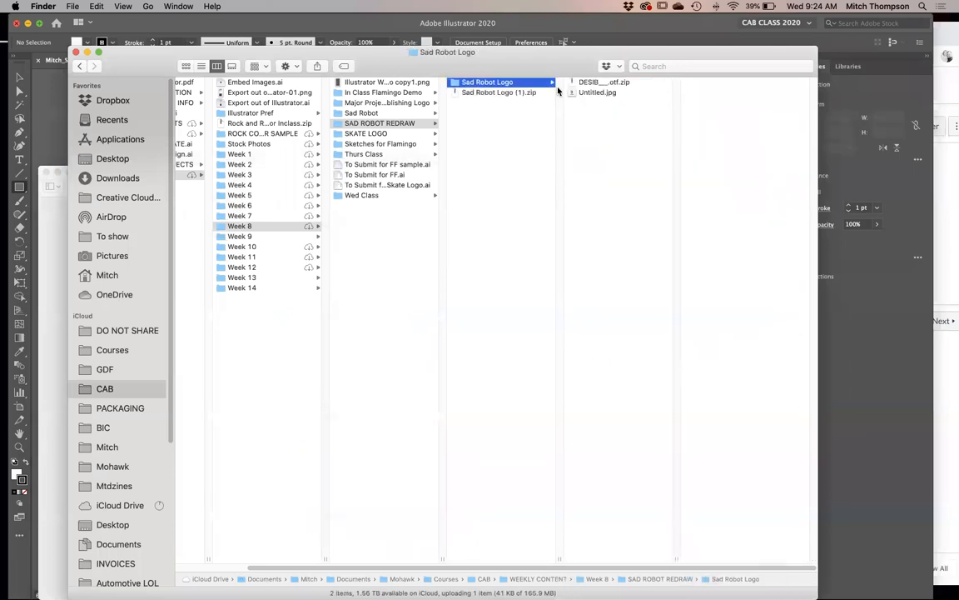
{"action": "left_click", "coordinate": [587, 83]}
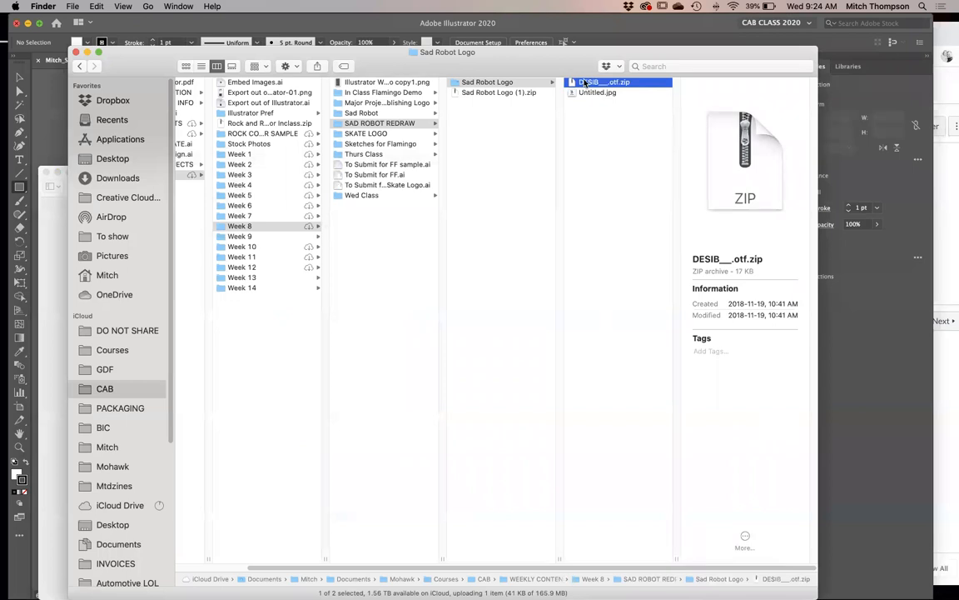
{"action": "double_click", "coordinate": [586, 83]}
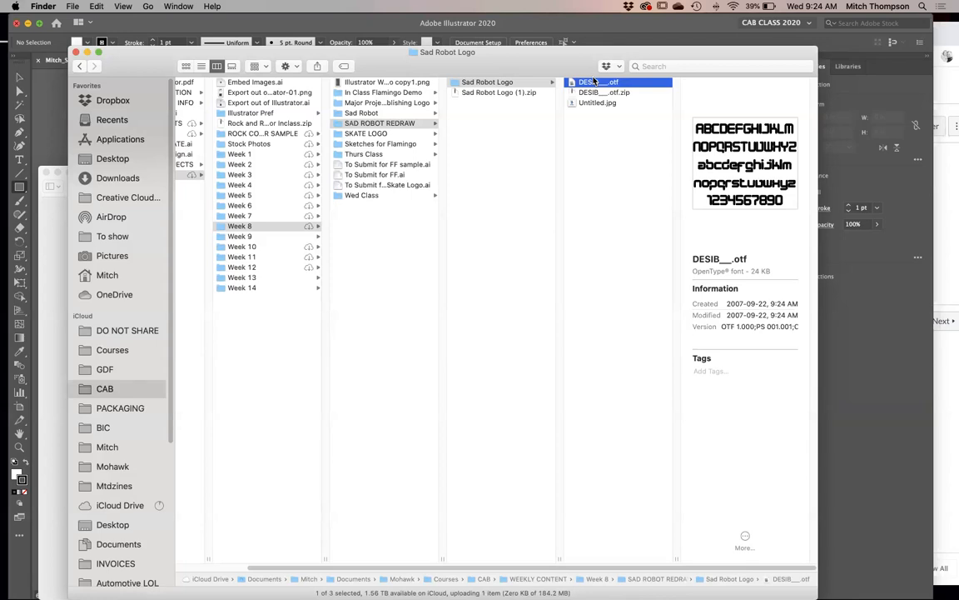
Step: Delete the DESIB___.otf.zip archive from the Sad Robot Logo folder, keeping the extracted font file
{"action": "left_click", "coordinate": [602, 93]}
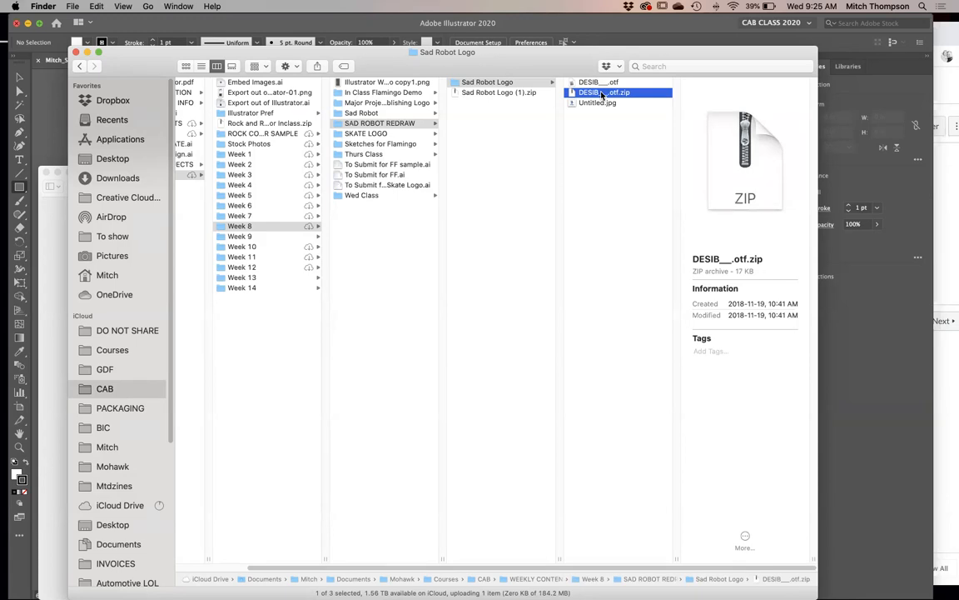
{"action": "left_click", "coordinate": [523, 81]}
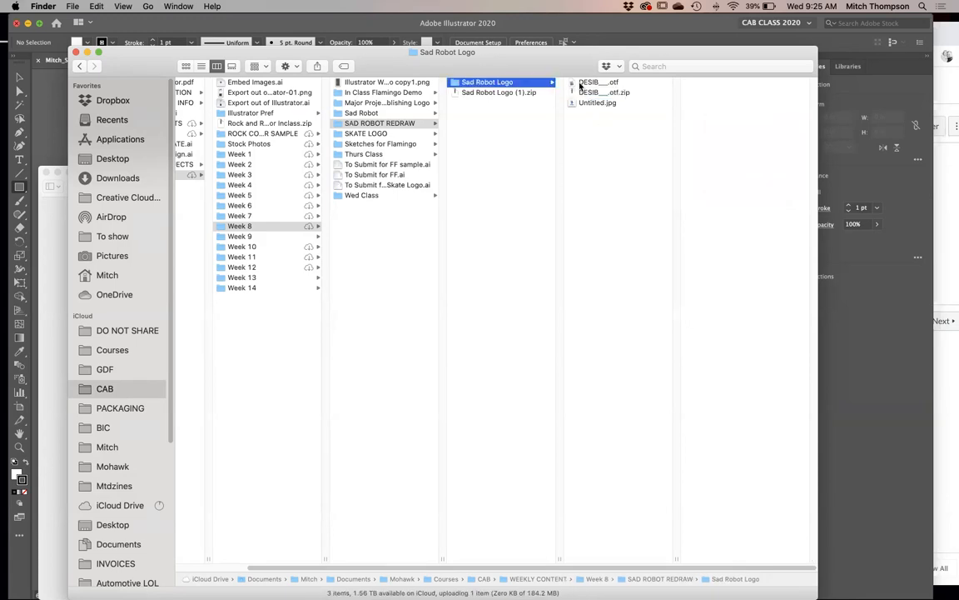
{"action": "left_click_drag", "start_coordinate": [553, 66], "coordinate": [543, 67]}
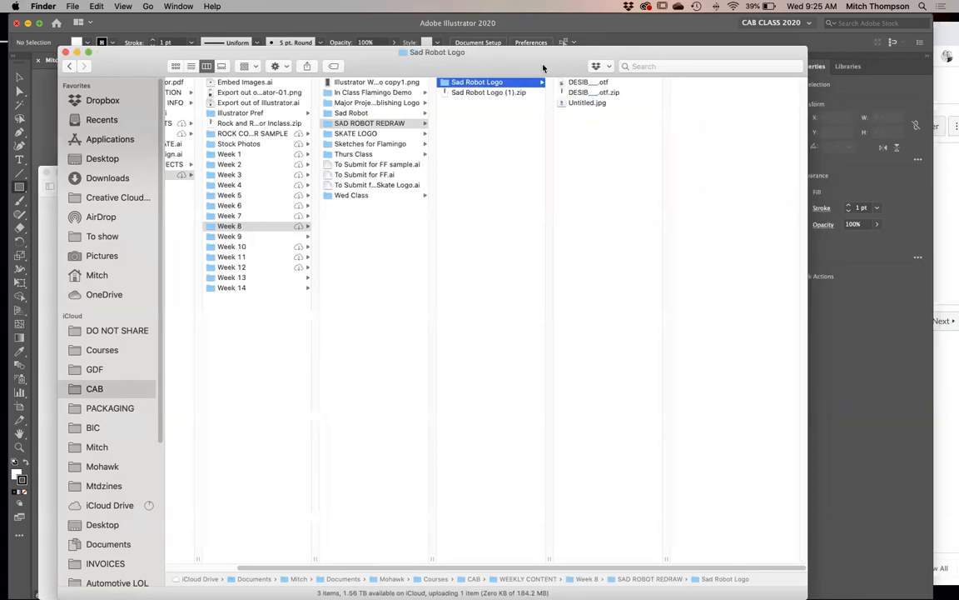
{"action": "left_click", "coordinate": [489, 93]}
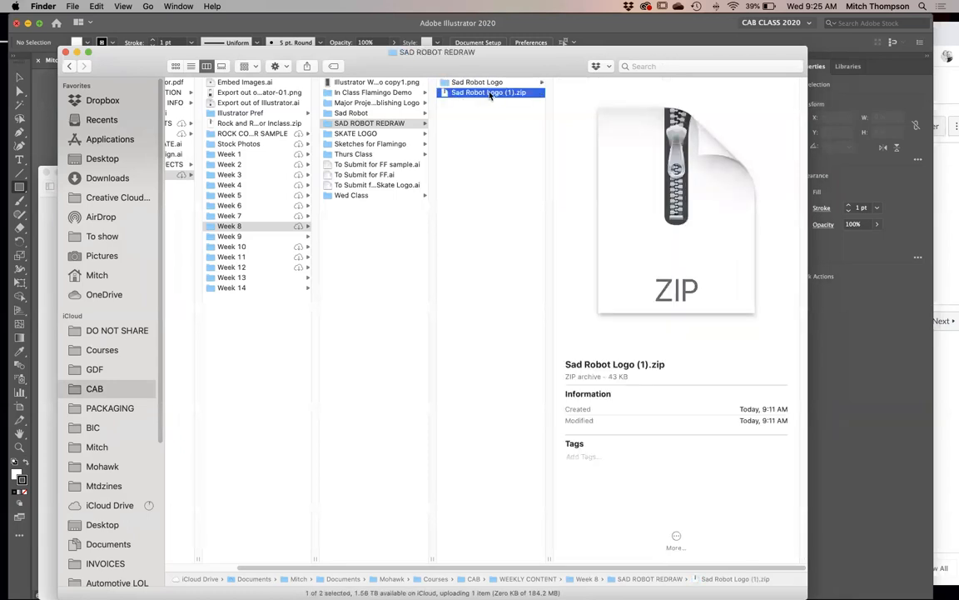
{"action": "key", "text": "Up"}
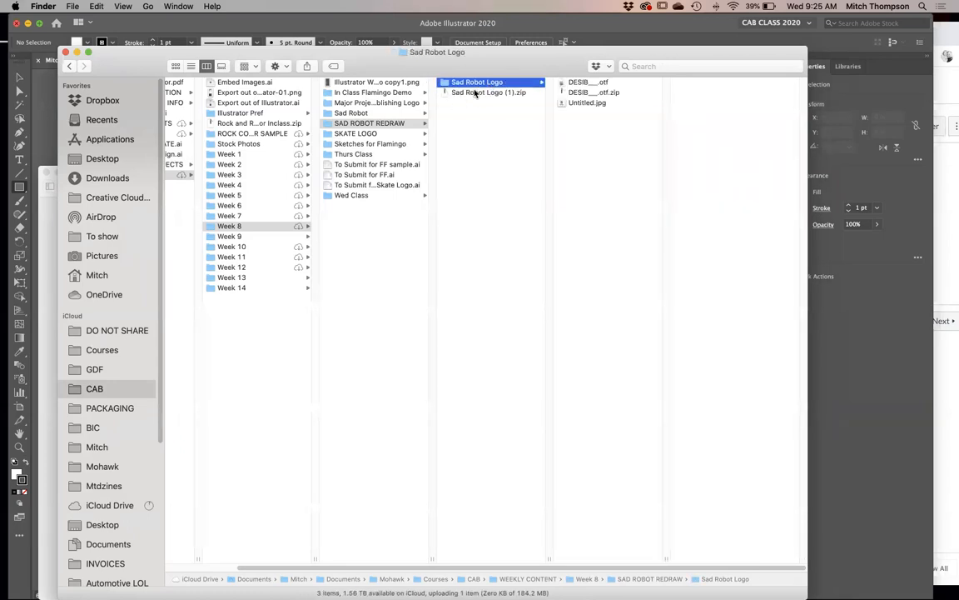
{"action": "left_click", "coordinate": [600, 92]}
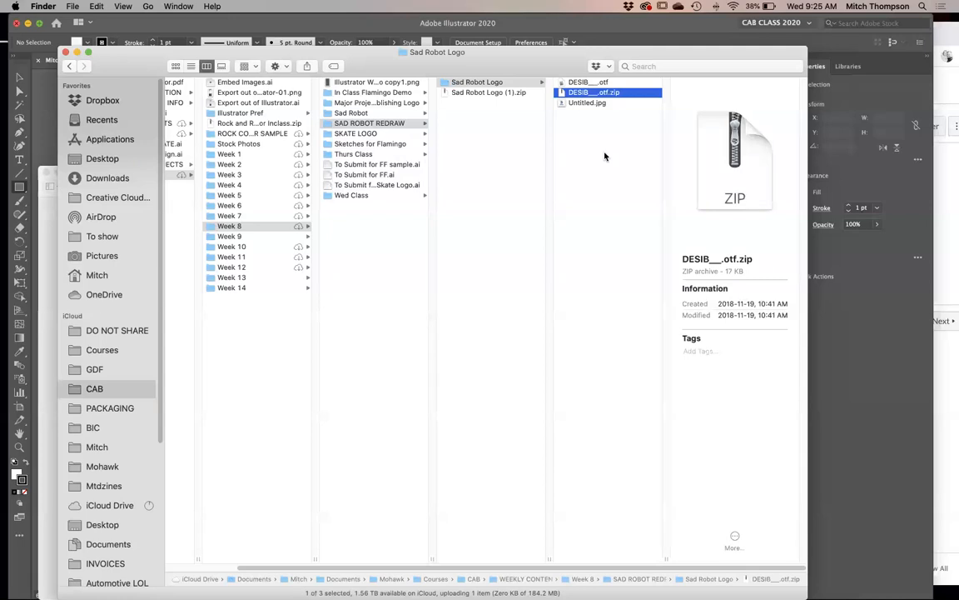
{"action": "key", "text": "super+BackSpace"}
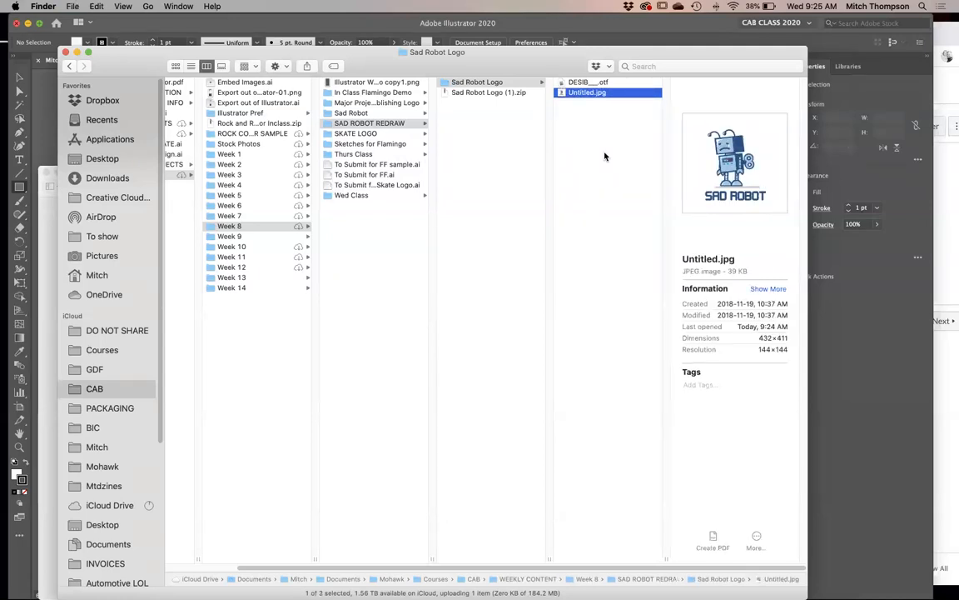
Step: Rename Untitled.jpg in the Sad Robot Logo folder as SAD_ROBOT_TODRAW.jpg
{"action": "key", "text": "Left"}
{"action": "left_click", "coordinate": [581, 93]}
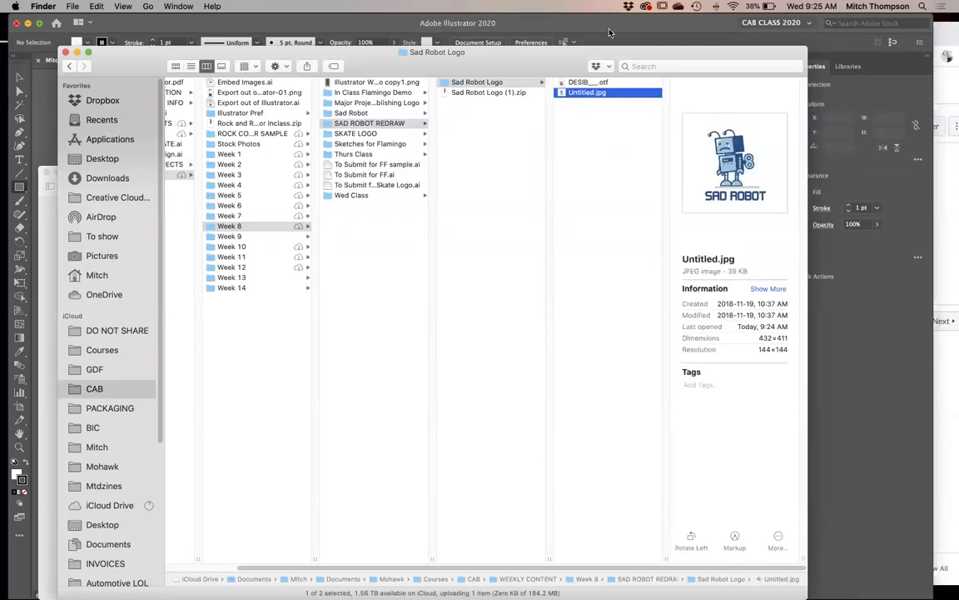
{"action": "key", "text": "Return"}
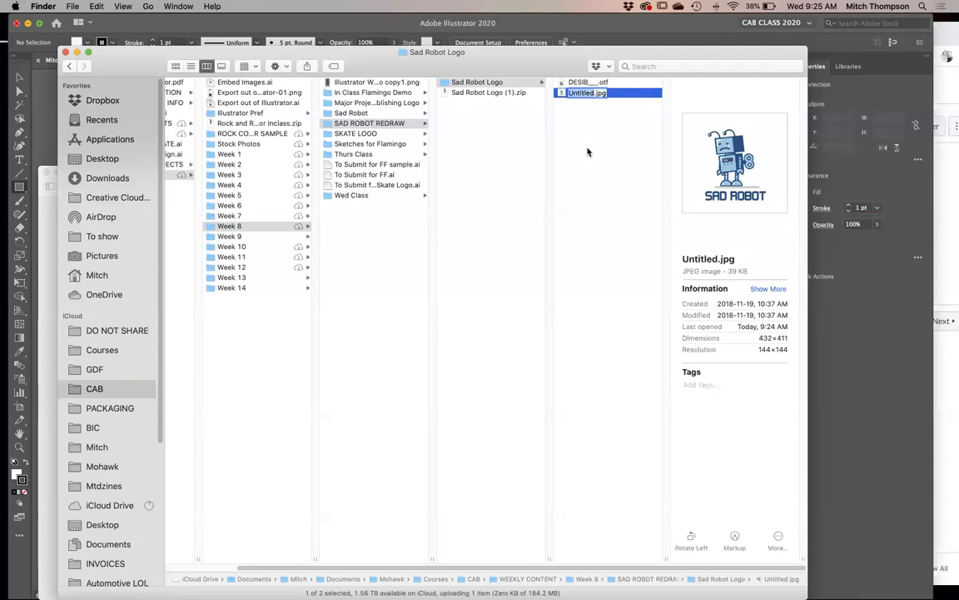
{"action": "type", "text": "SAD"}
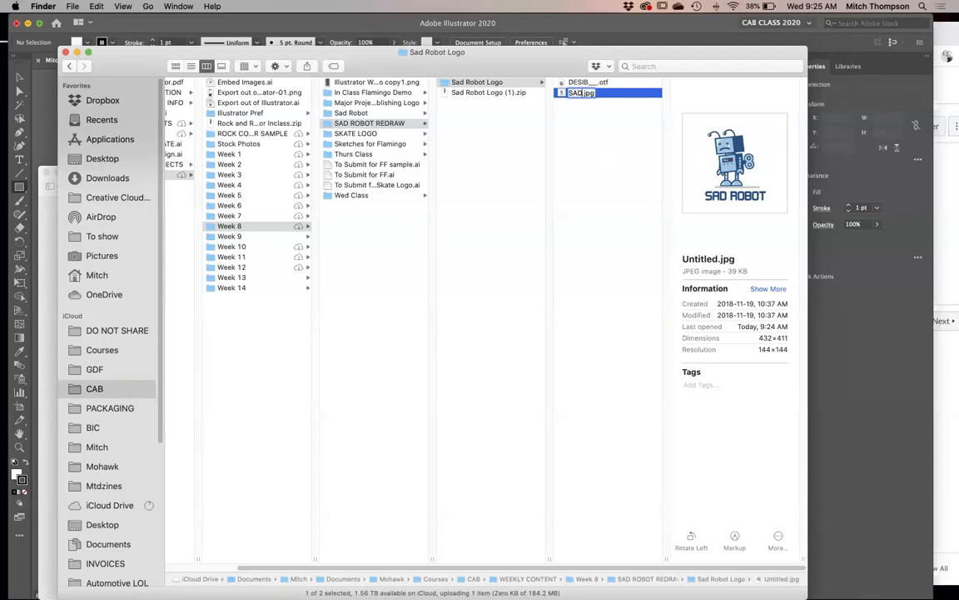
{"action": "type", "text": "_ROB"}
{"action": "type", "text": "OT"}
{"action": "type", "text": "_TODRA"}
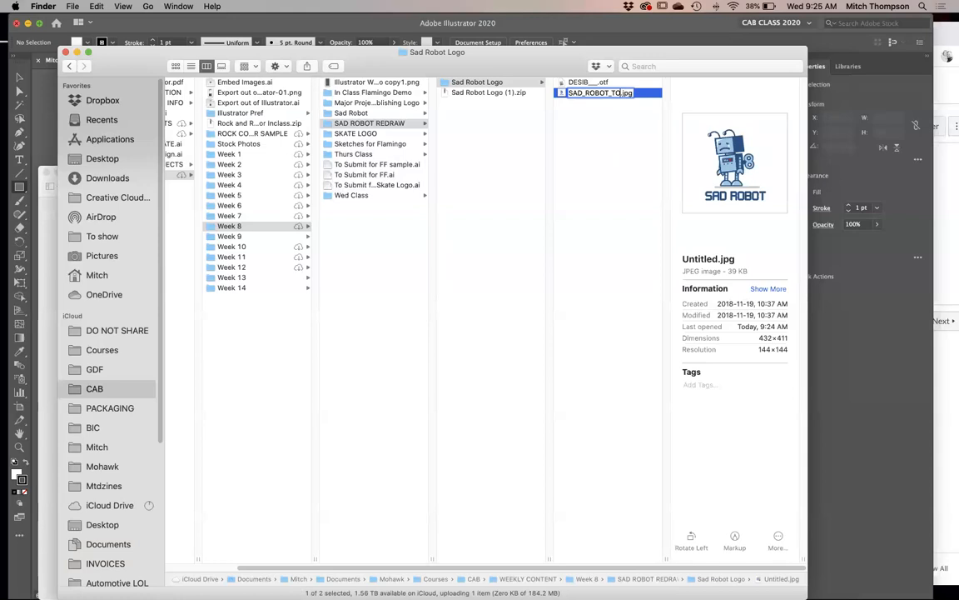
{"action": "type", "text": "W"}
{"action": "key", "text": "Return"}
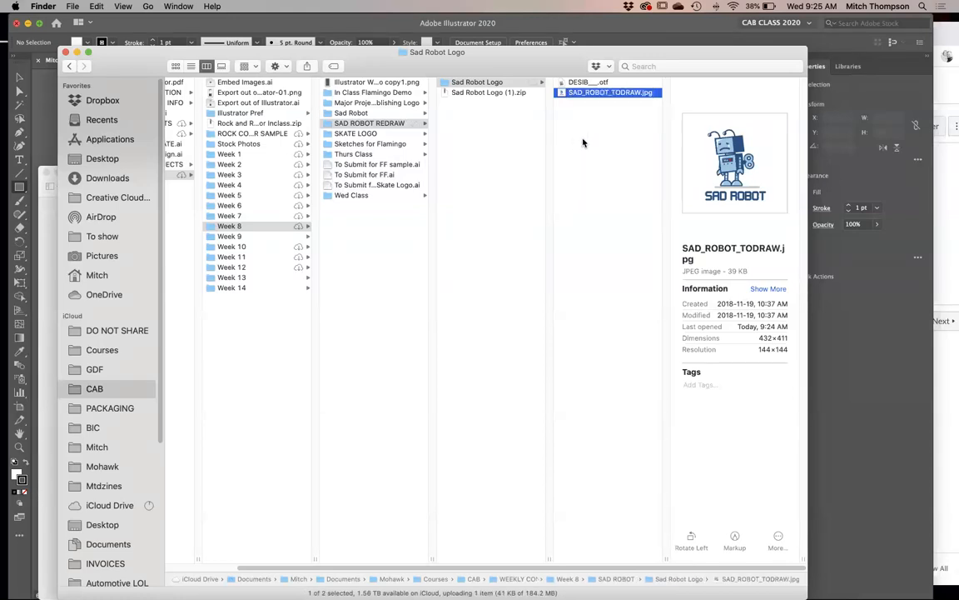
{"action": "left_click", "coordinate": [575, 138]}
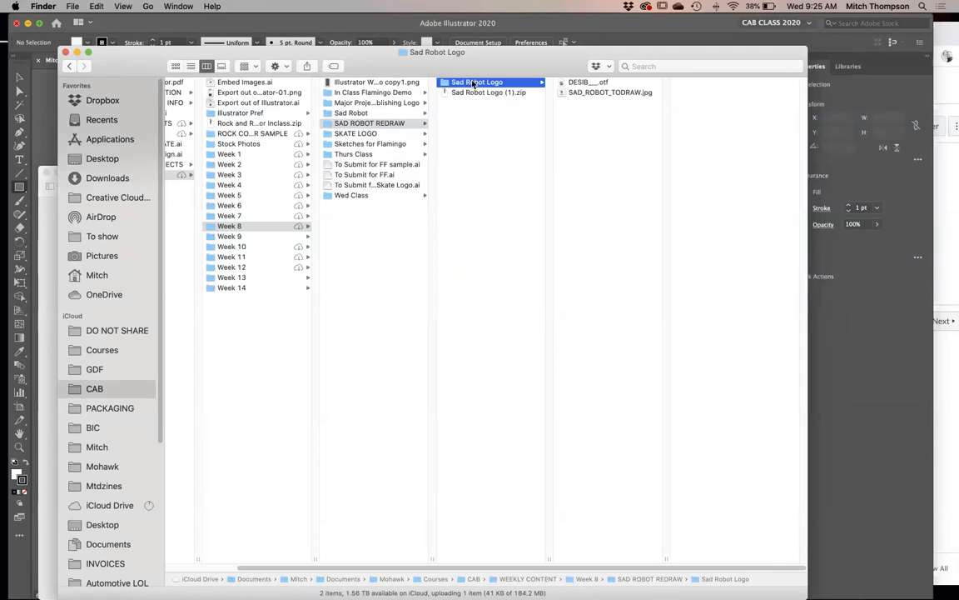
Step: Create a folder named Client Supplied inside the Sad Robot Logo folder
{"action": "right_click", "coordinate": [596, 148]}
{"action": "left_click", "coordinate": [603, 148]}
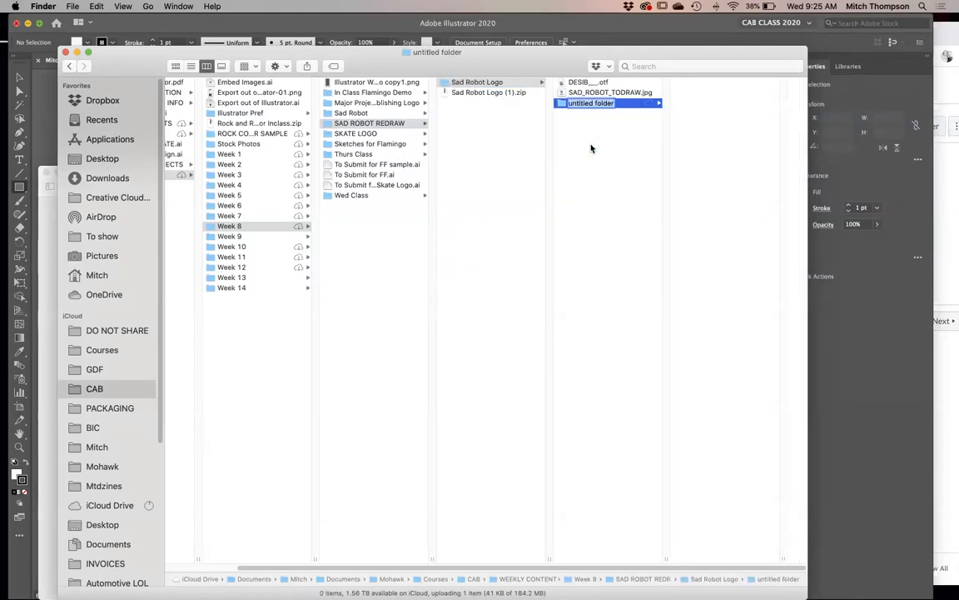
{"action": "type", "text": "Client Supplied"}
{"action": "key", "text": "Return"}
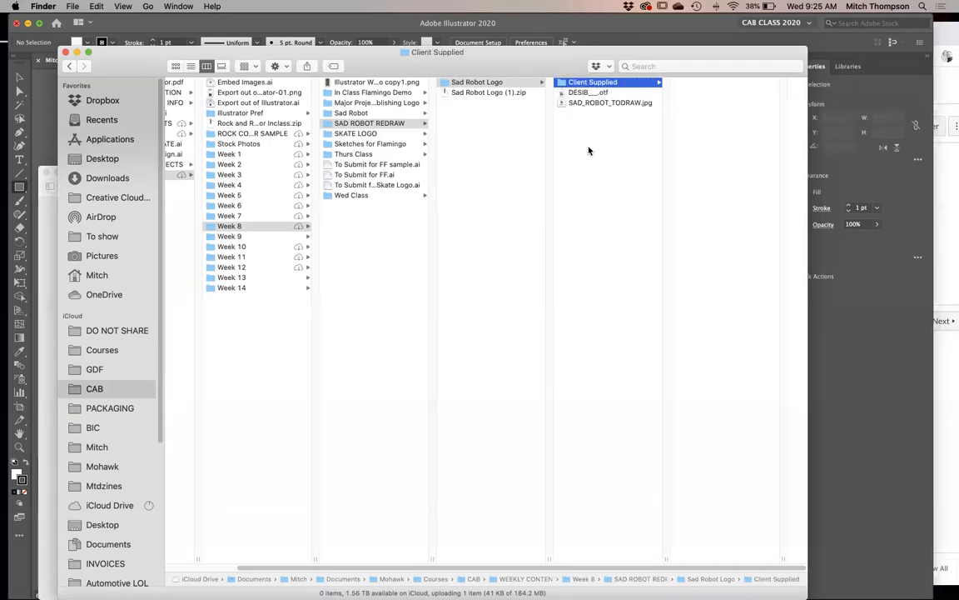
{"action": "left_click", "coordinate": [587, 93]}
{"action": "left_click", "coordinate": [595, 103], "text": "shift"}
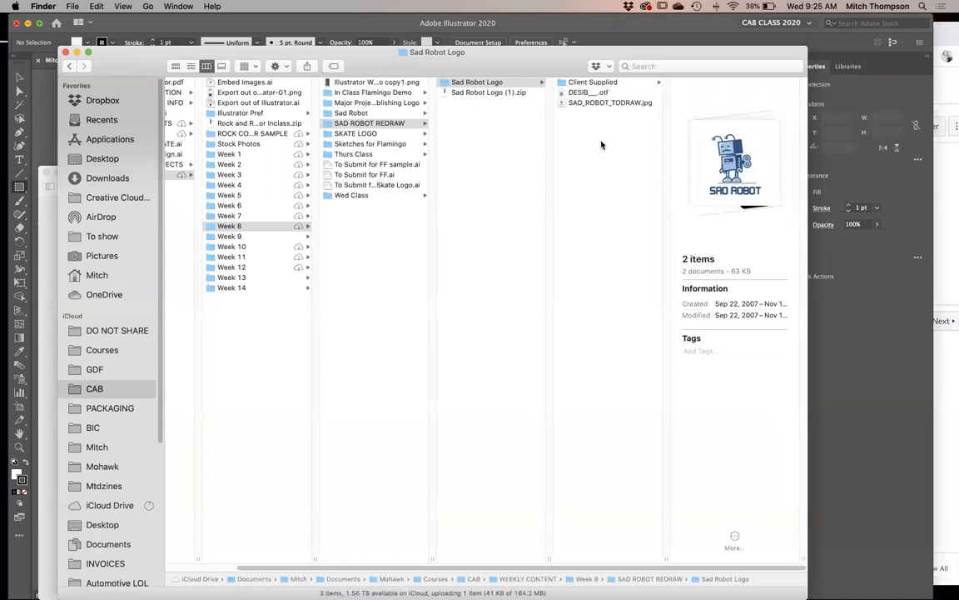
{"action": "left_click", "coordinate": [451, 80]}
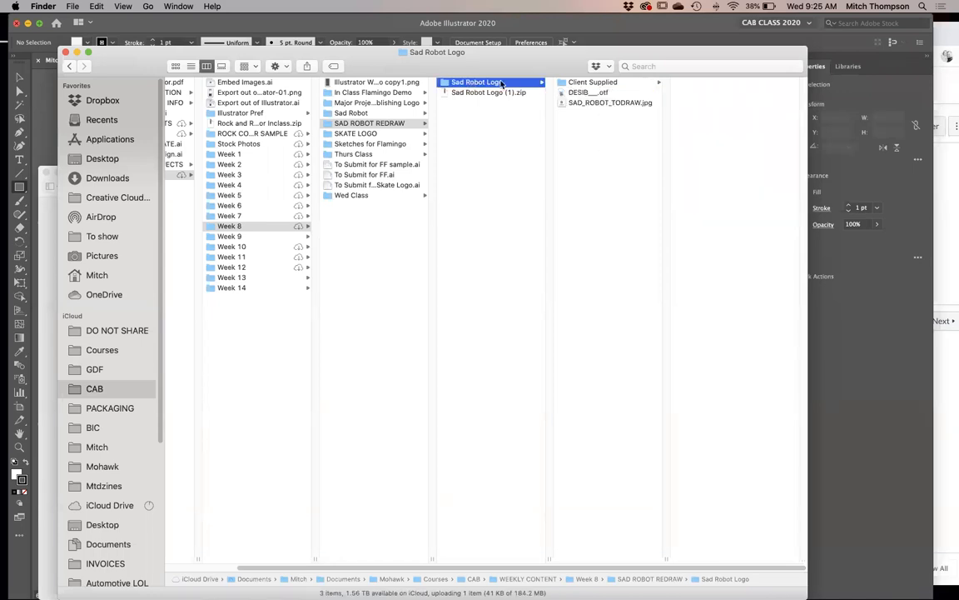
{"action": "left_click", "coordinate": [190, 66]}
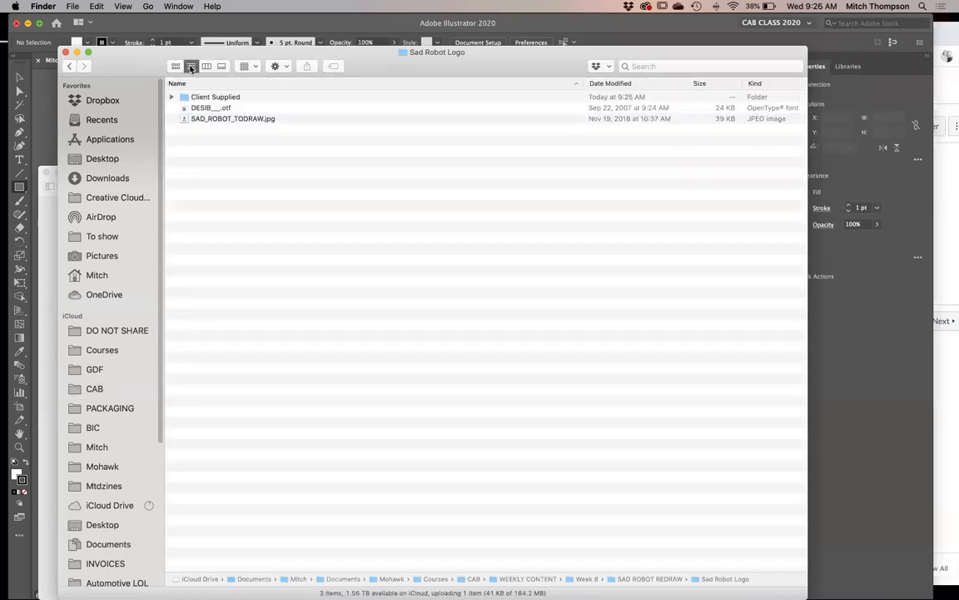
{"action": "left_click", "coordinate": [205, 67]}
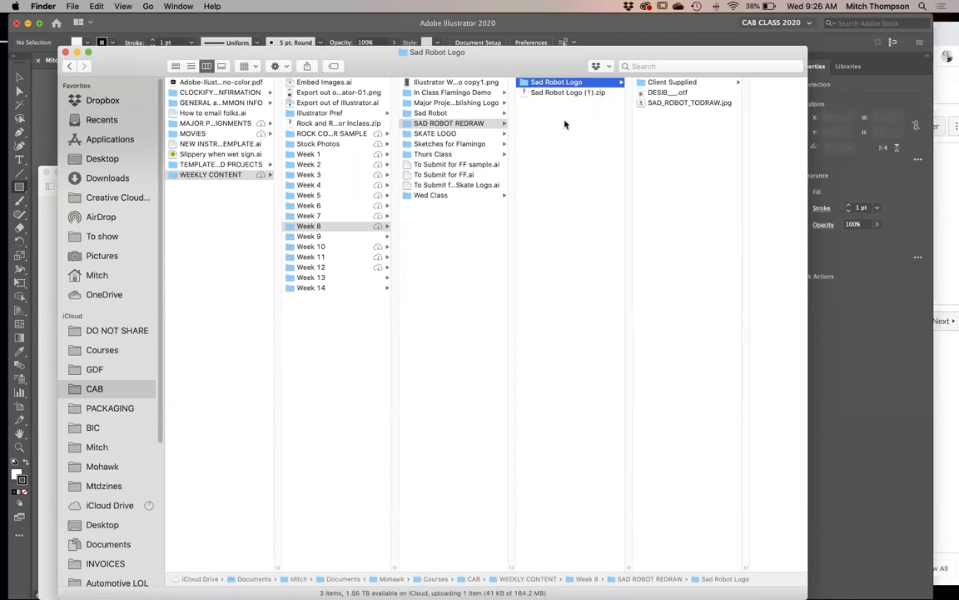
Step: Add a folder named WORKING to the Sad Robot Logo folder
{"action": "right_click", "coordinate": [657, 138]}
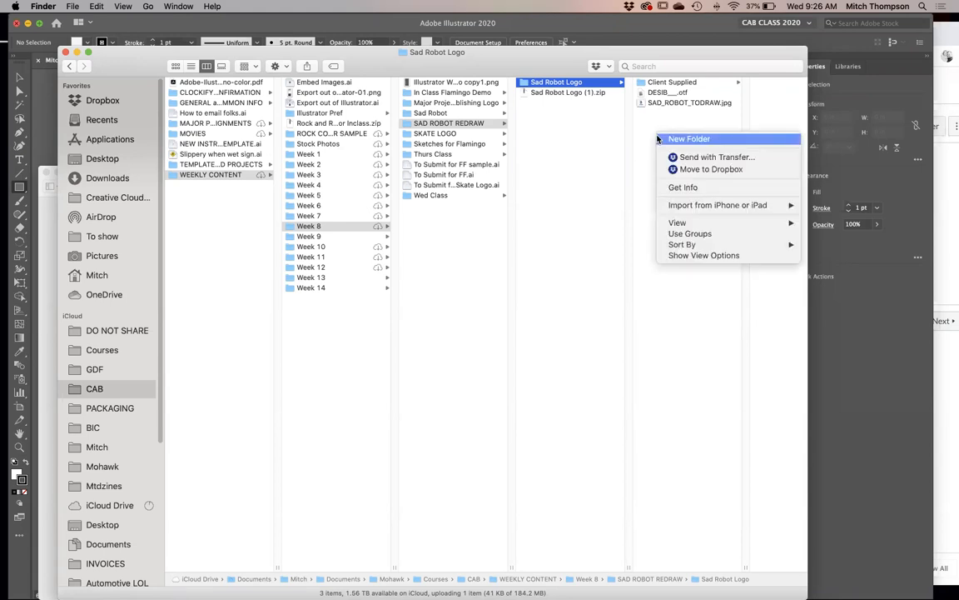
{"action": "left_click", "coordinate": [657, 138]}
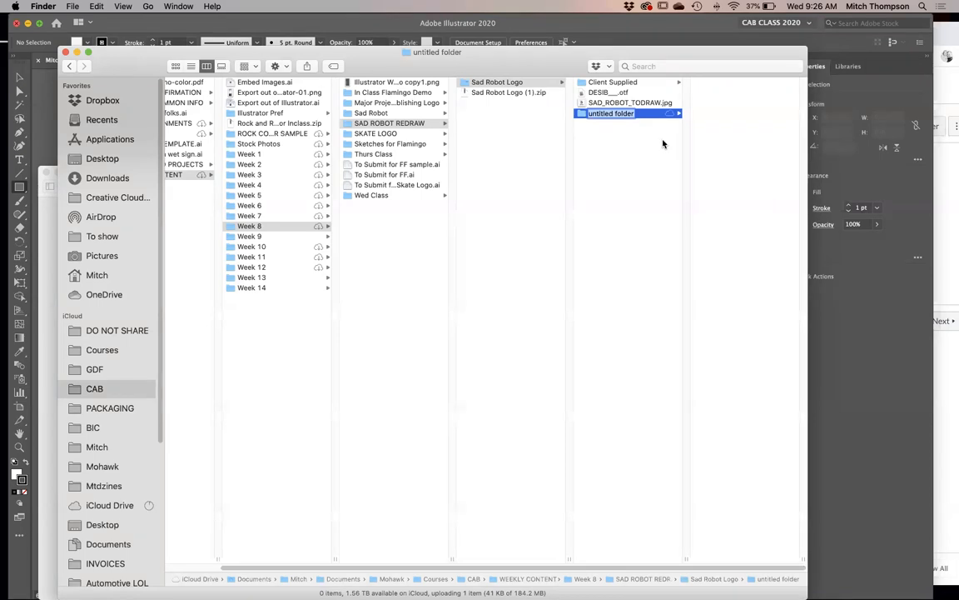
{"action": "type", "text": "WORKING"}
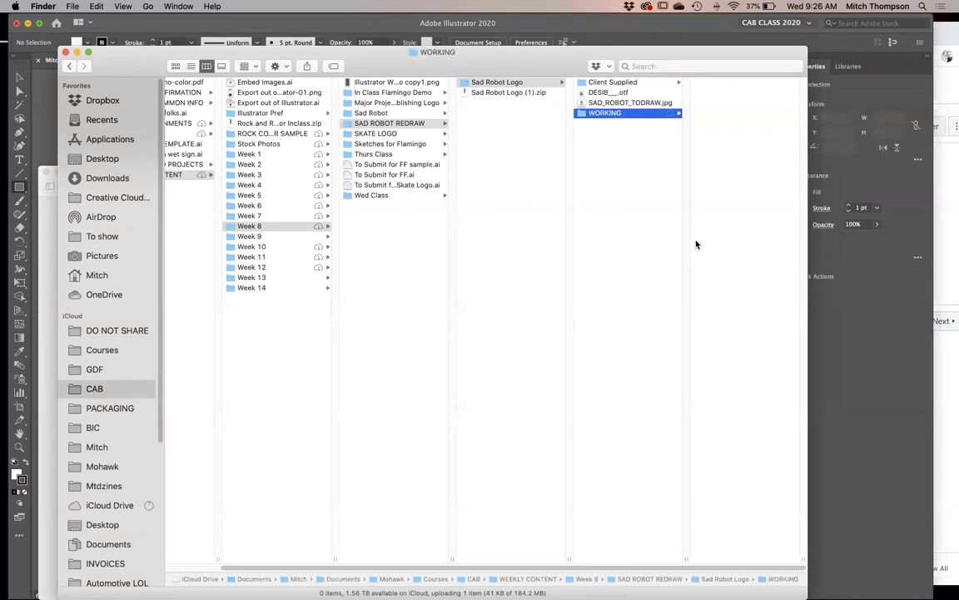
Step: Add another folder named TO CLIENT alongside WORKING in the Sad Robot Logo folder
{"action": "left_click", "coordinate": [625, 181]}
{"action": "right_click", "coordinate": [625, 181]}
{"action": "left_click", "coordinate": [642, 169]}
{"action": "type", "text": "TO C"}
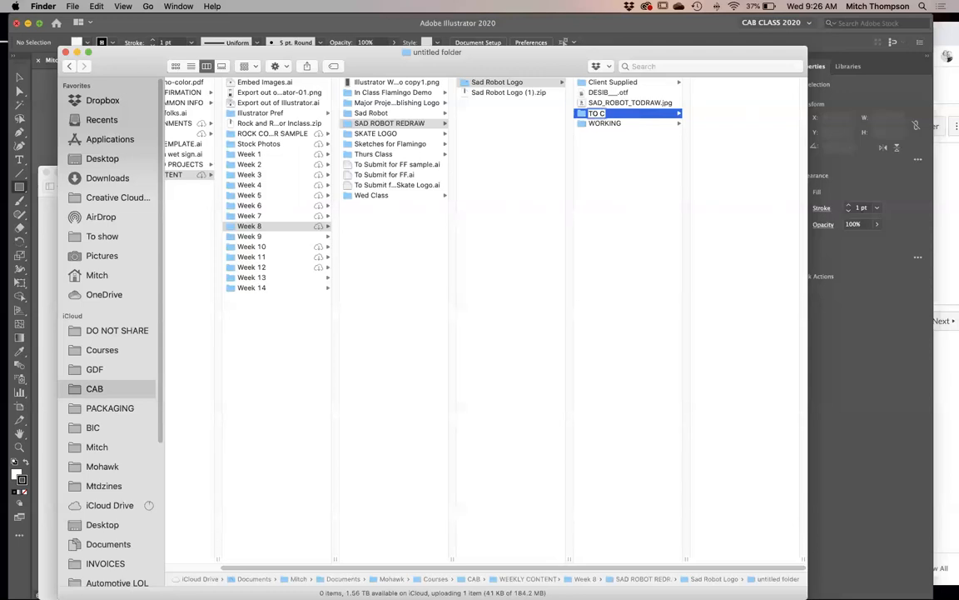
{"action": "type", "text": "LIENT"}
{"action": "key", "text": "Return"}
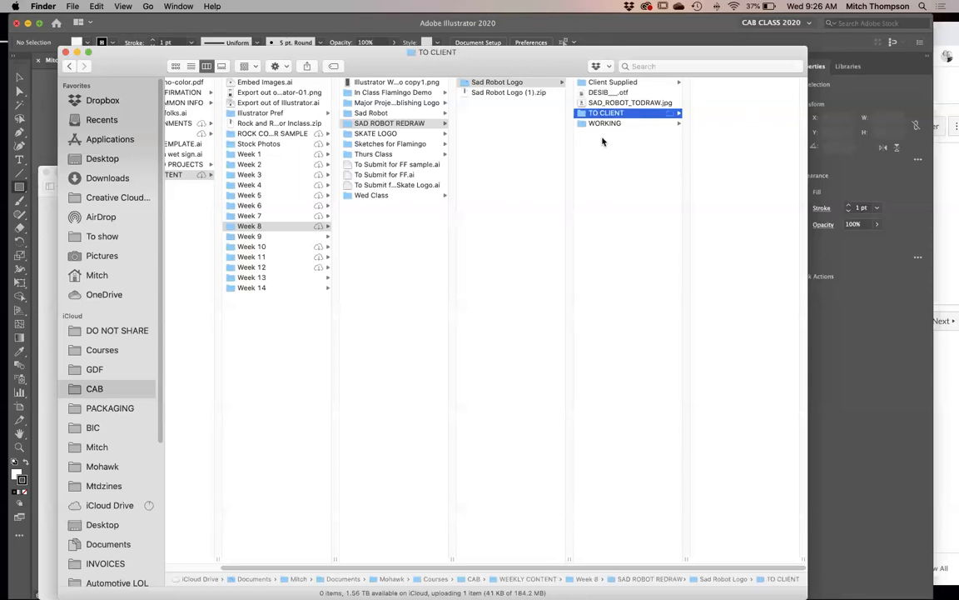
Step: Review the Client Supplied, TO CLIENT and WORKING folders inside the Sad Robot Logo folder
{"action": "key", "text": "Left"}
{"action": "left_click", "coordinate": [617, 81]}
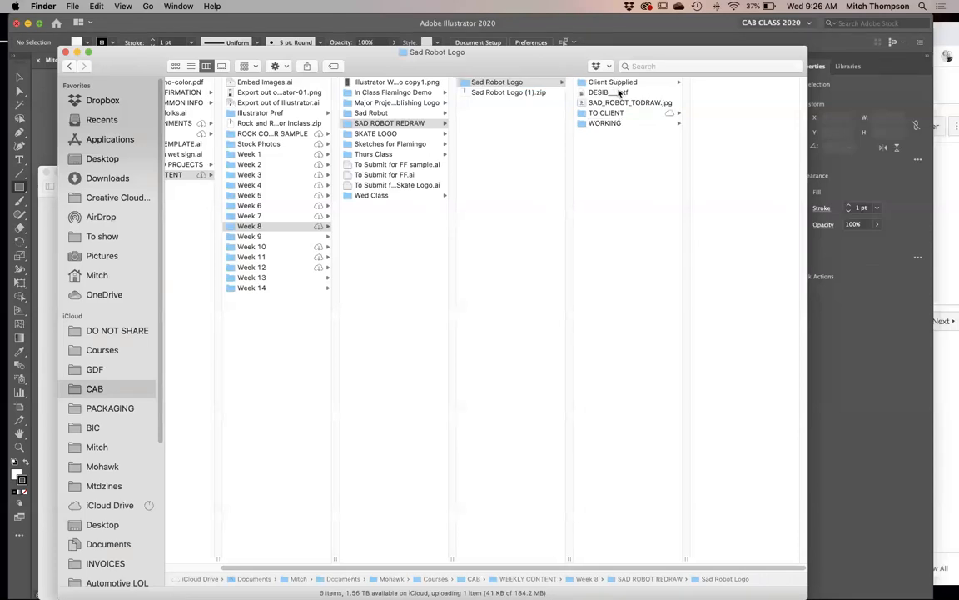
{"action": "left_click", "coordinate": [614, 113]}
{"action": "key", "text": "Down"}
{"action": "key", "text": "Up"}
{"action": "key", "text": "Up"}
{"action": "key", "text": "Up"}
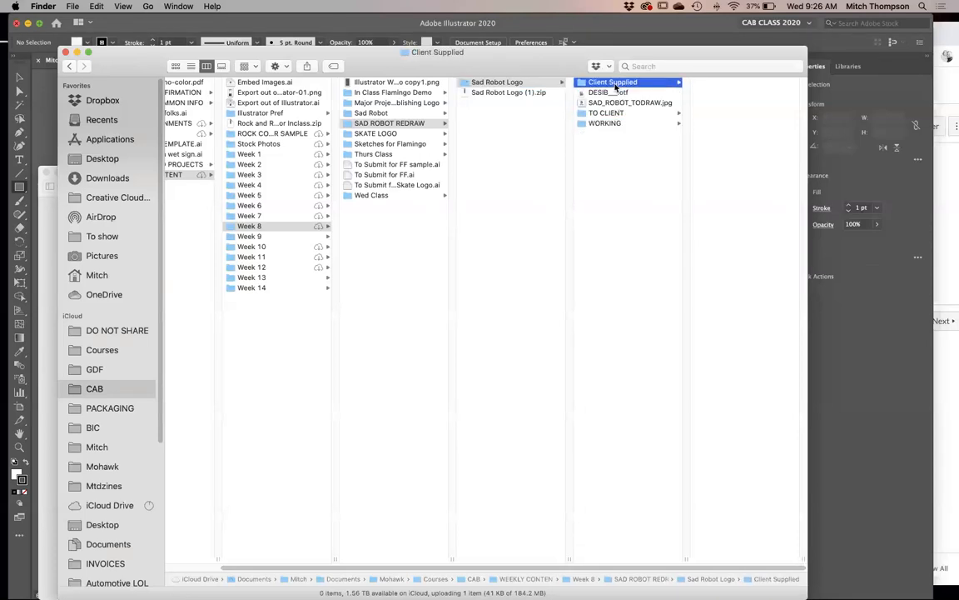
{"action": "key", "text": "Down"}
{"action": "key", "text": "Down"}
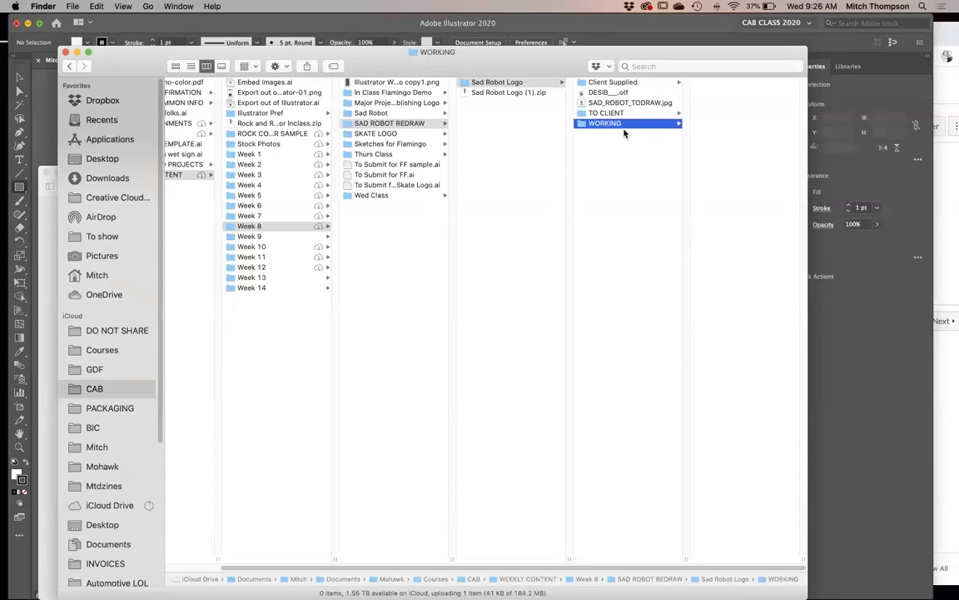
{"action": "left_click", "coordinate": [611, 112]}
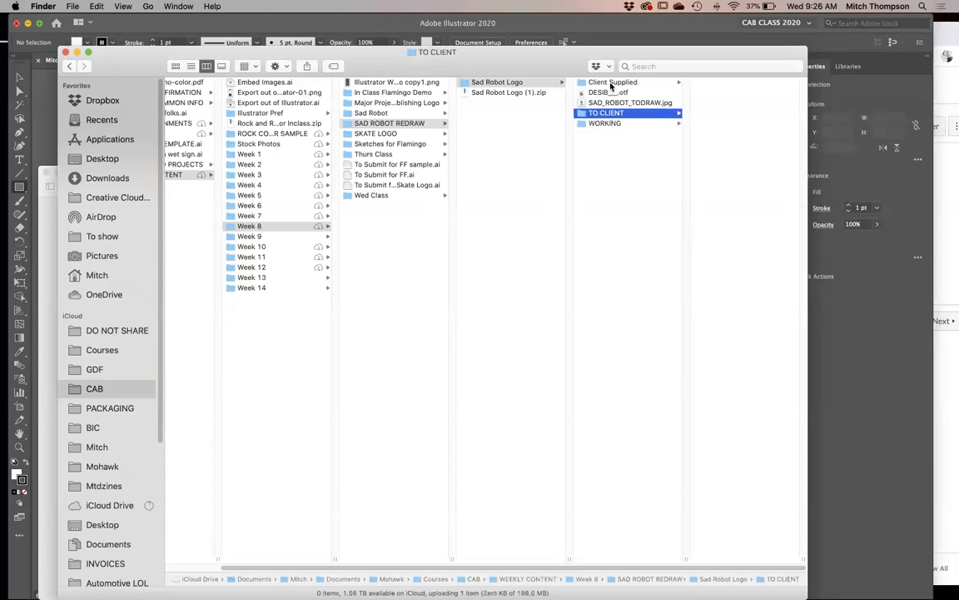
{"action": "left_click", "coordinate": [613, 84]}
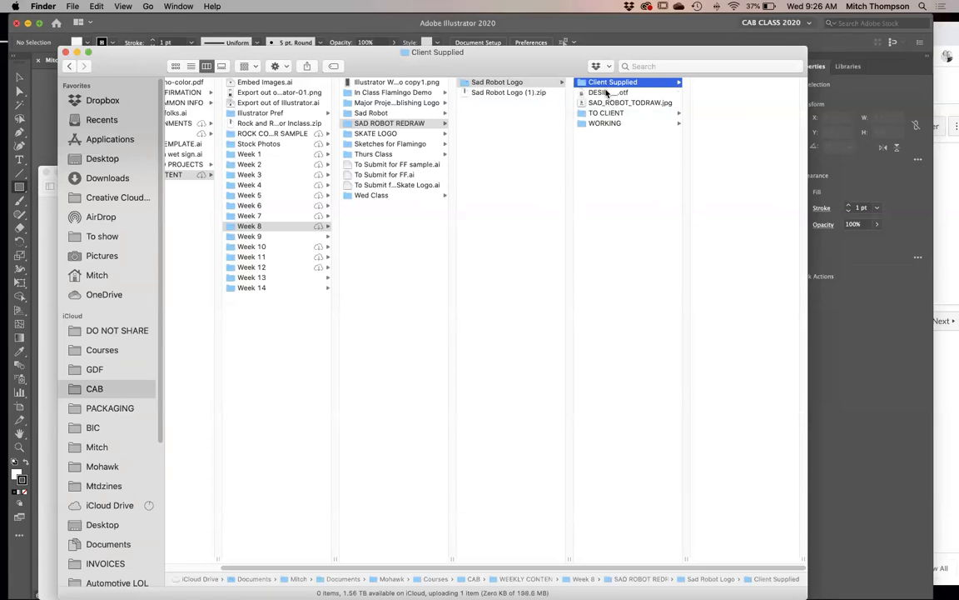
Step: Move DESIB___.otf and SAD_ROBOT_TODRAW.jpg from the Sad Robot Logo folder into its Client Supplied subfolder
{"action": "left_click", "coordinate": [615, 172]}
{"action": "left_click", "coordinate": [619, 103]}
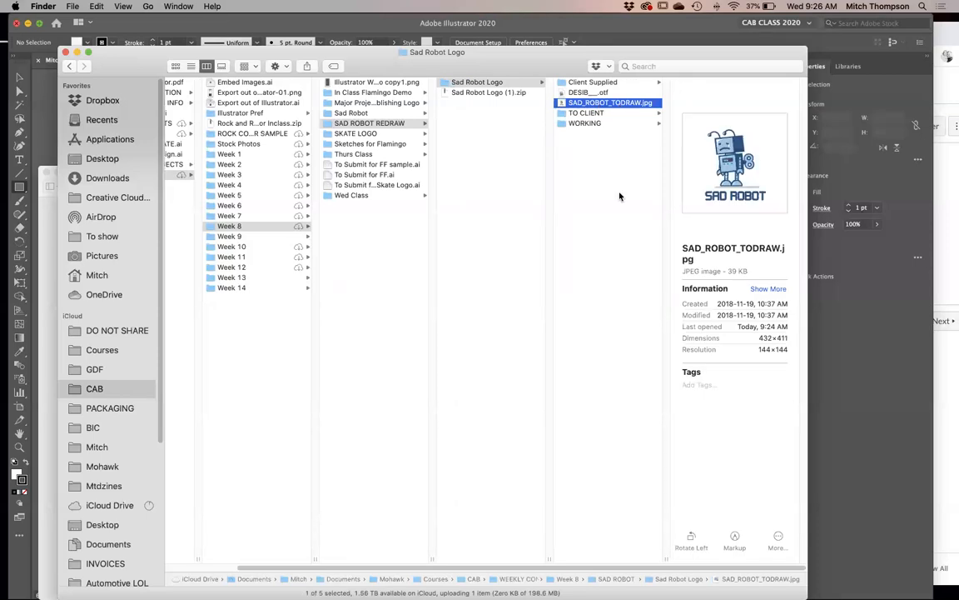
{"action": "left_click", "coordinate": [592, 93], "text": "shift"}
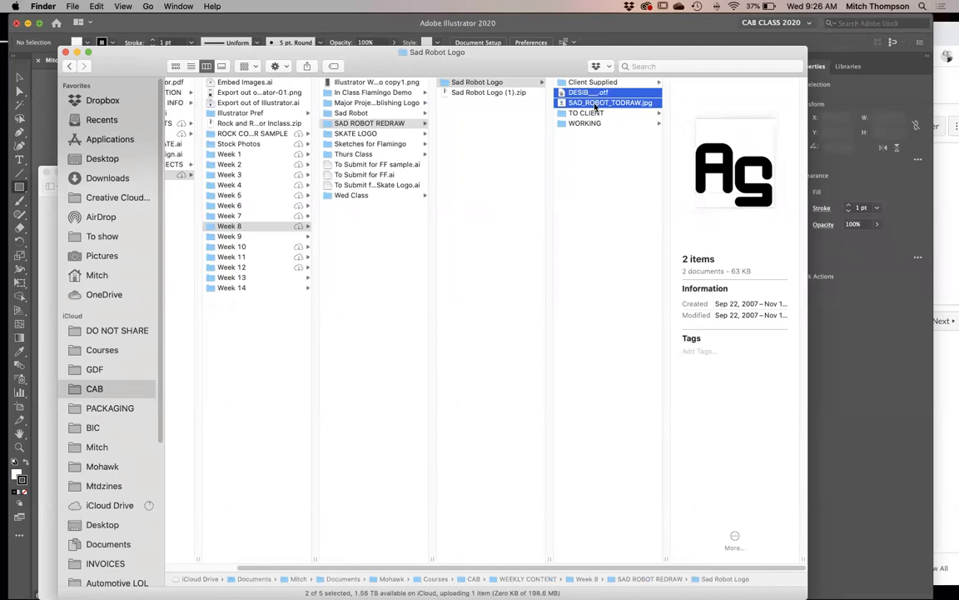
{"action": "mouse_move", "coordinate": [596, 94]}
{"action": "left_mouse_down"}
{"action": "mouse_move", "coordinate": [596, 104]}
{"action": "mouse_move", "coordinate": [596, 84]}
{"action": "left_mouse_up"}
Step: Check the font and image files in Client Supplied, and look into the TO CLIENT and WORKING folders
{"action": "left_click", "coordinate": [597, 84]}
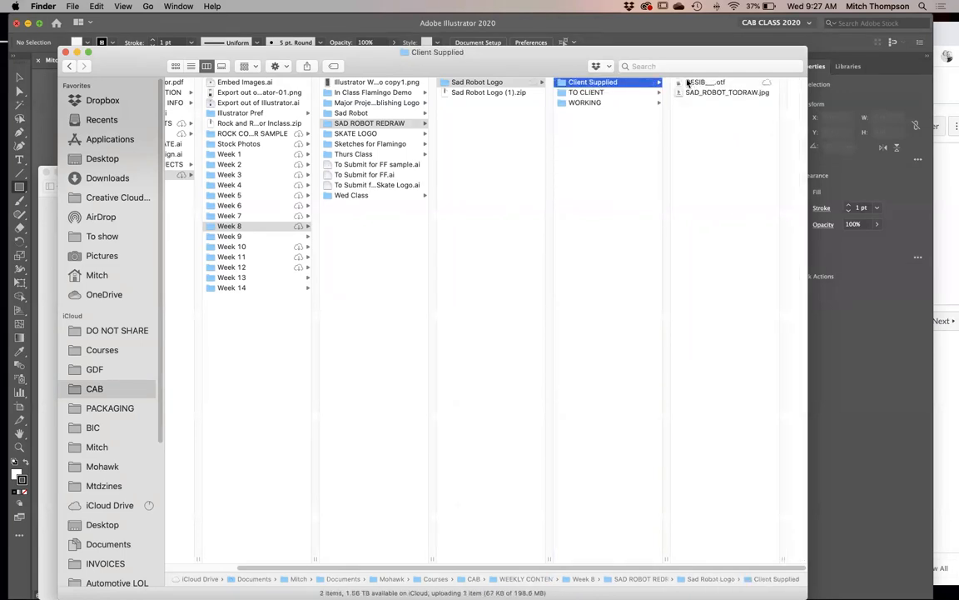
{"action": "left_click", "coordinate": [690, 82]}
{"action": "left_click", "coordinate": [610, 94]}
{"action": "left_click", "coordinate": [589, 83]}
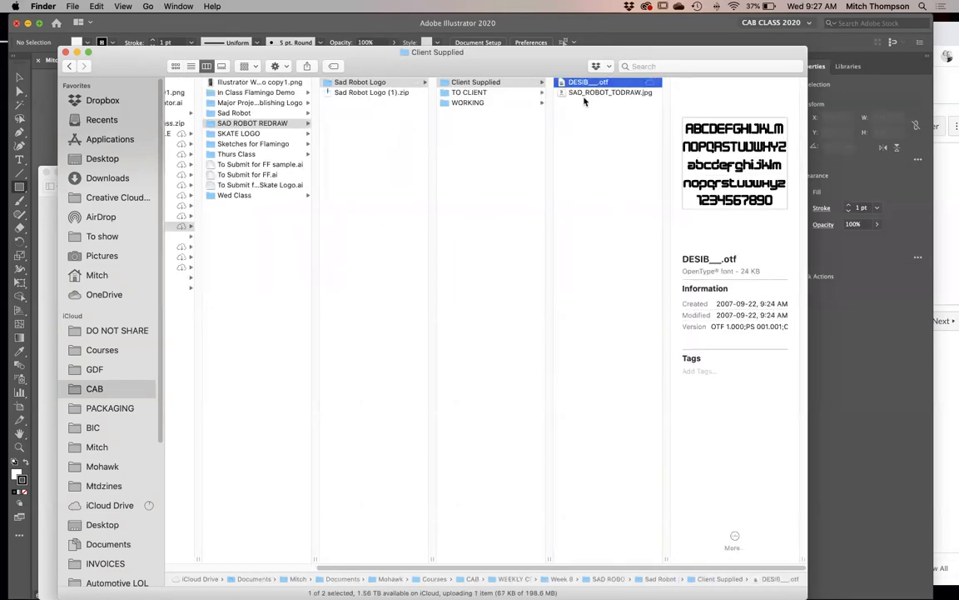
{"action": "left_click", "coordinate": [585, 92]}
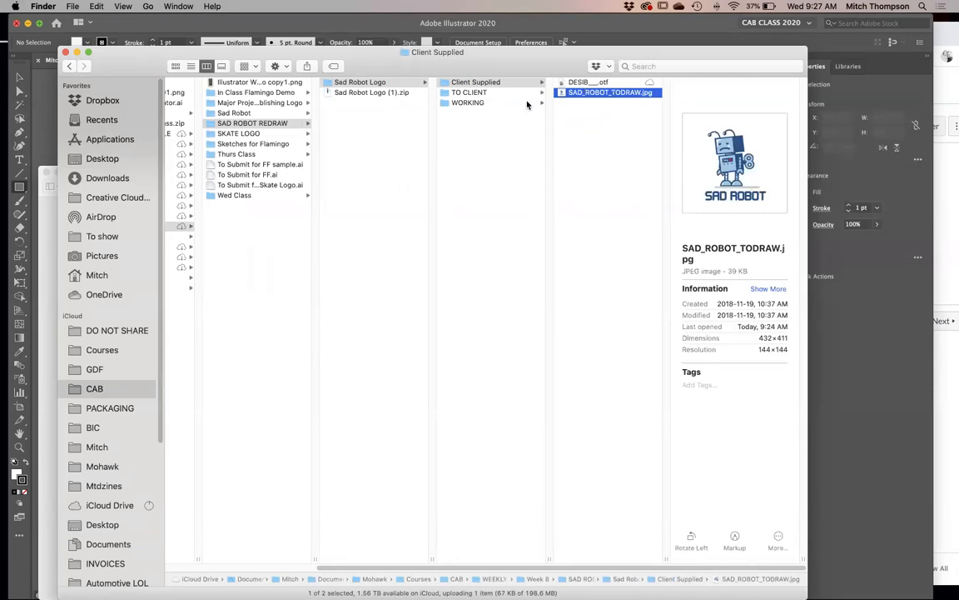
{"action": "left_click", "coordinate": [488, 94]}
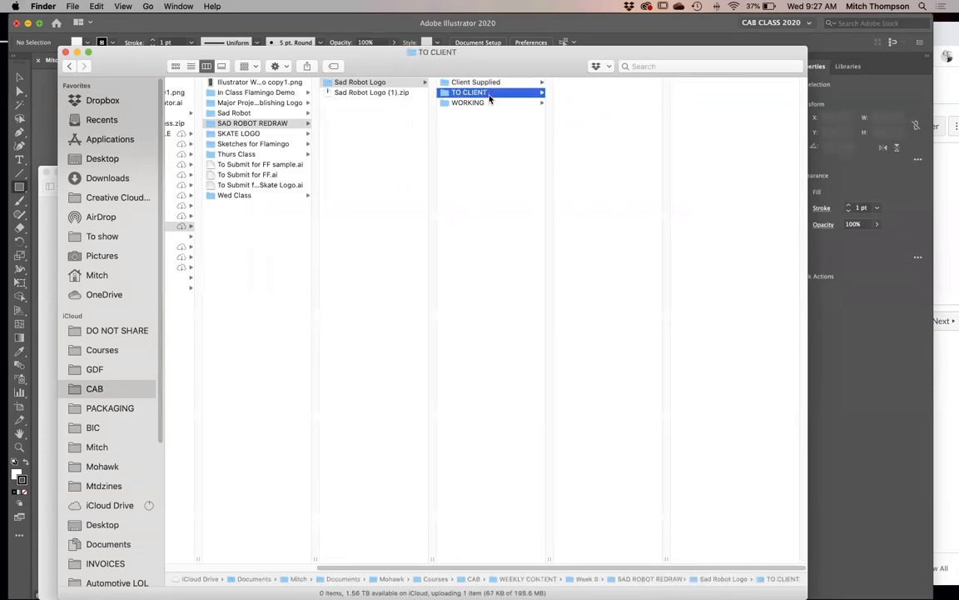
{"action": "key", "text": "Down"}
{"action": "key", "text": "Left"}
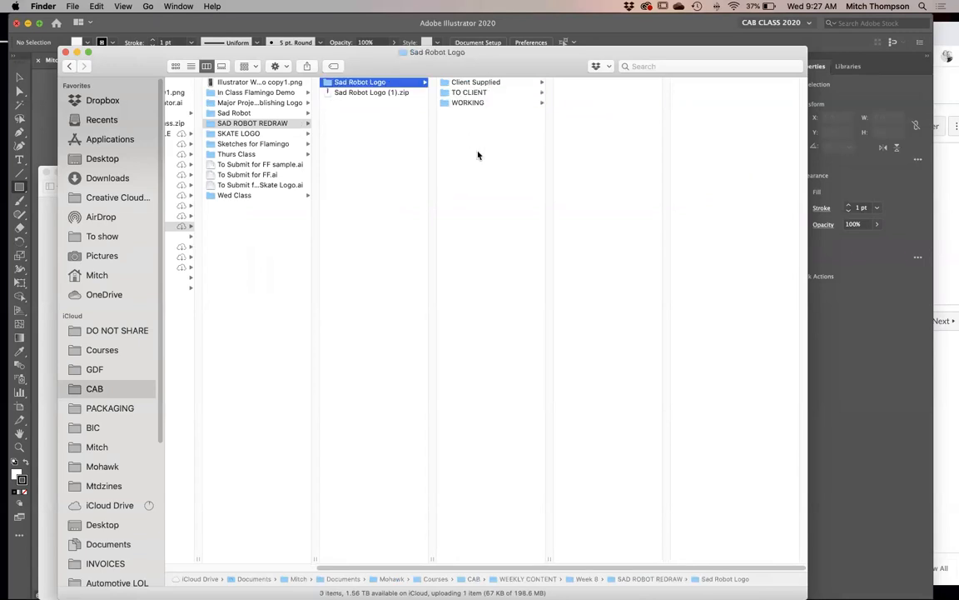
{"action": "left_click_drag", "start_coordinate": [497, 62], "coordinate": [608, 62]}
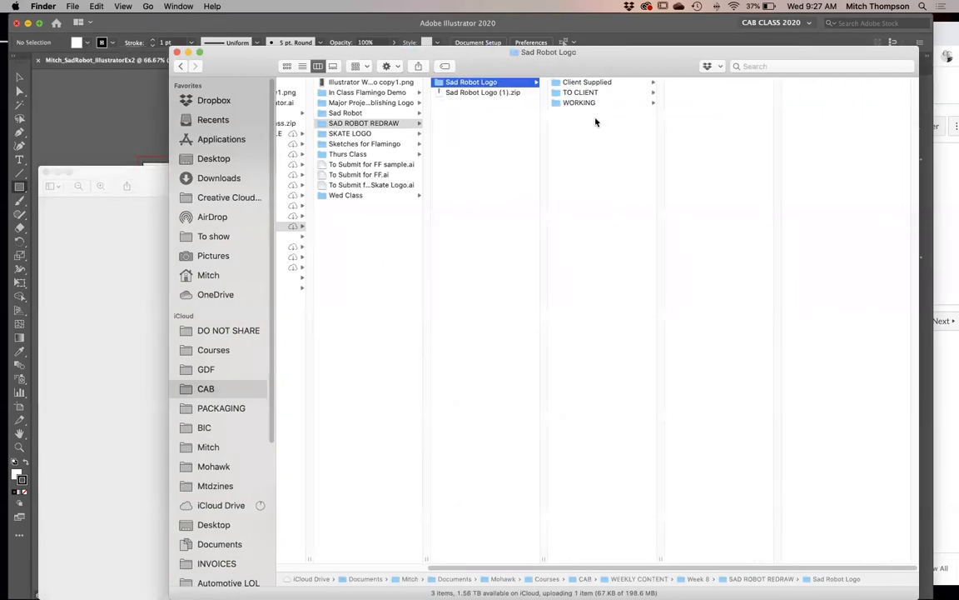
{"action": "left_click", "coordinate": [585, 83]}
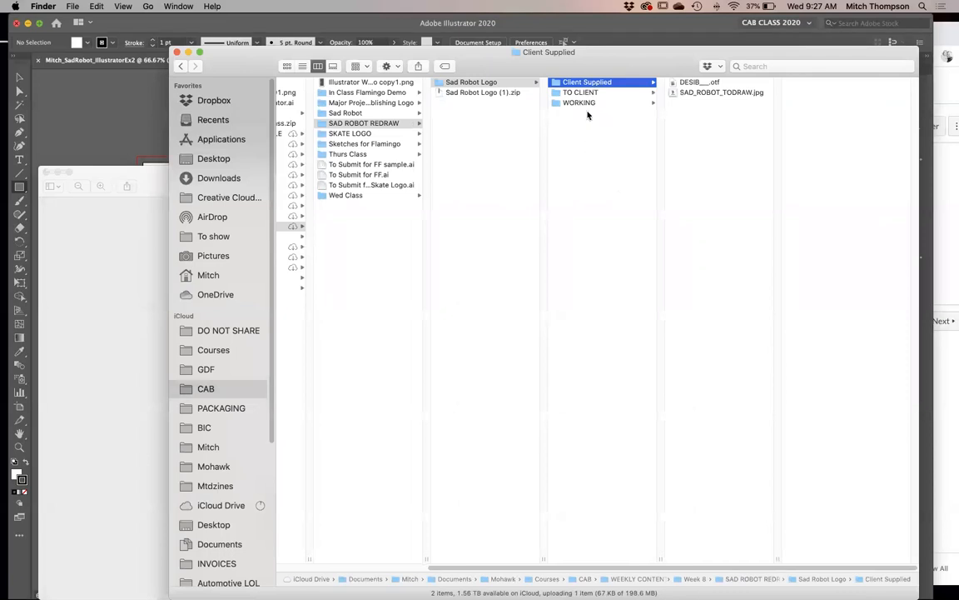
{"action": "key", "text": "Left"}
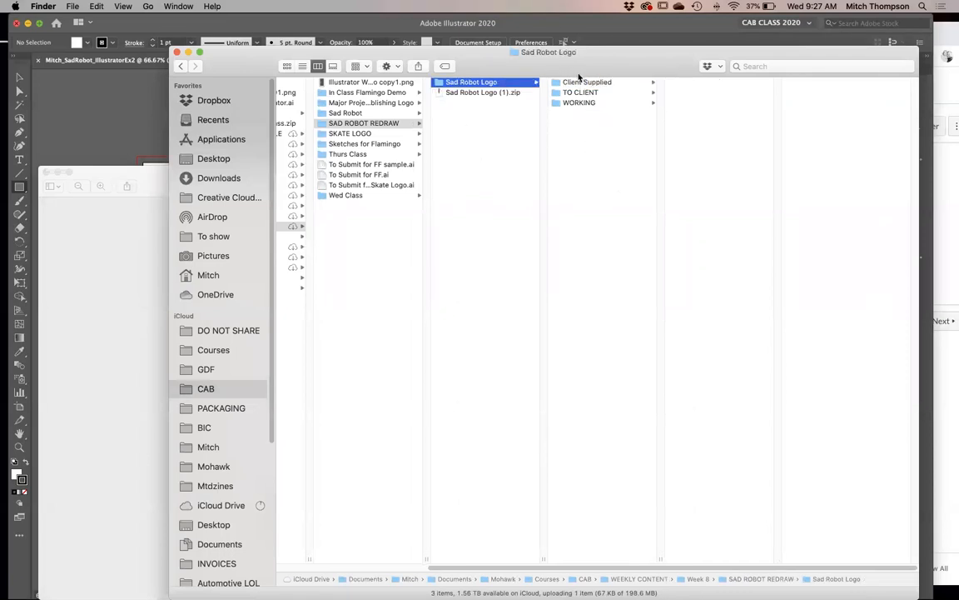
{"action": "left_click", "coordinate": [580, 83]}
{"action": "left_click", "coordinate": [580, 93], "text": "super"}
{"action": "left_click", "coordinate": [580, 102], "text": "super"}
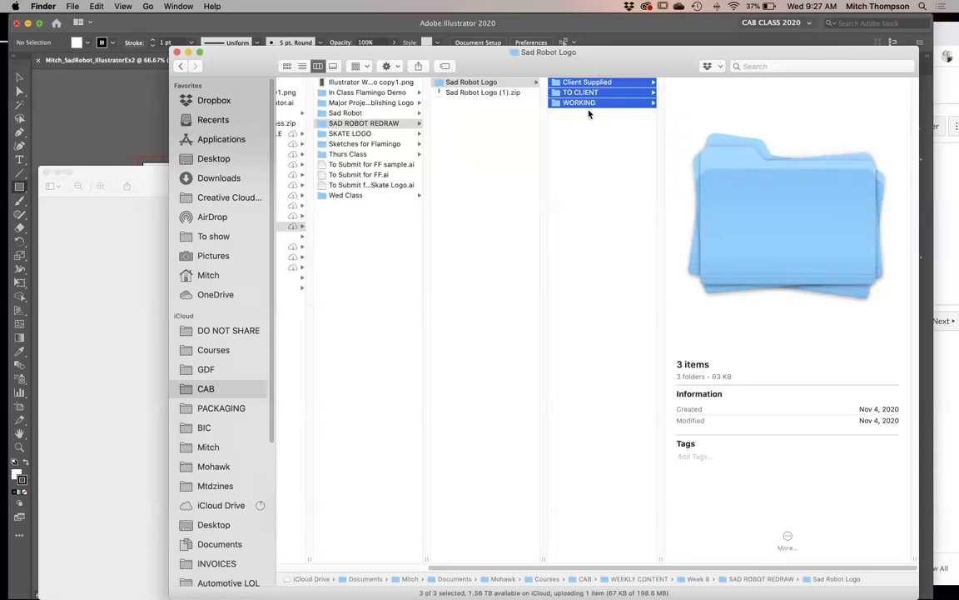
{"action": "key", "text": "Left"}
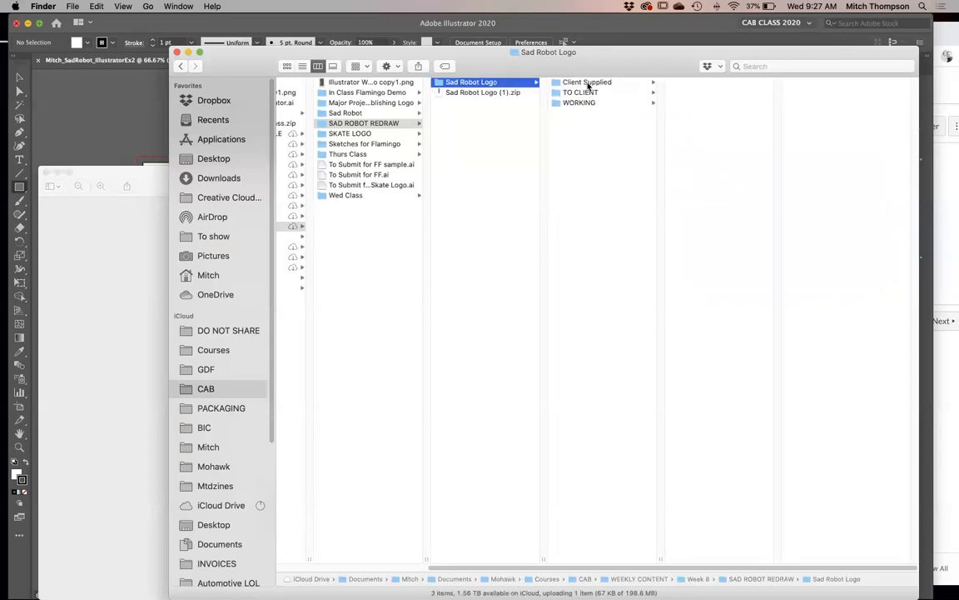
Step: Move the Client Supplied, TO CLIENT and WORKING folders out of Sad Robot Logo into the parent SAD ROBOT REDRAW folder
{"action": "left_click", "coordinate": [587, 84]}
{"action": "left_click", "coordinate": [583, 94], "text": "shift"}
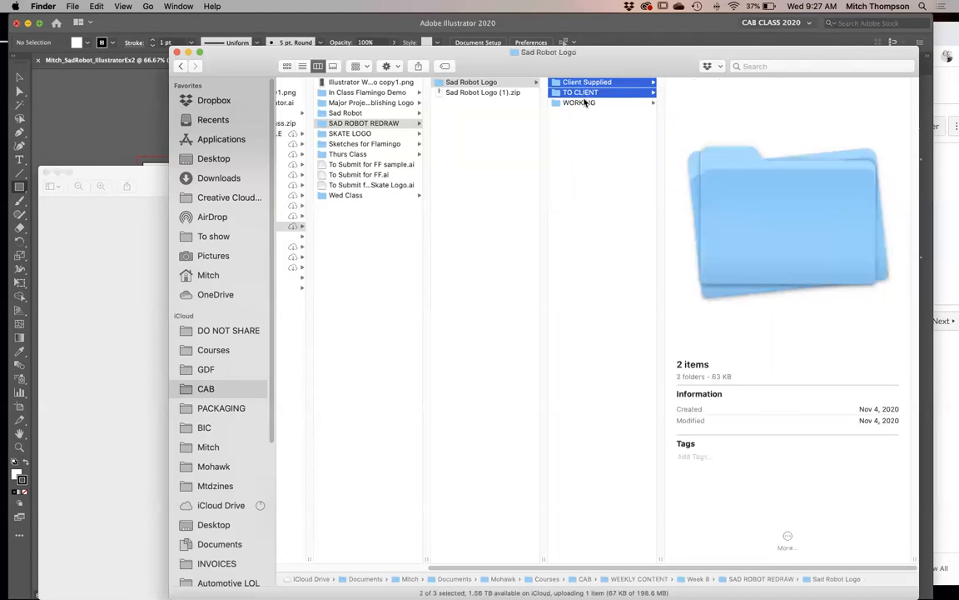
{"action": "left_click", "coordinate": [586, 102], "text": "shift"}
{"action": "left_click_drag", "start_coordinate": [598, 147], "coordinate": [588, 81]}
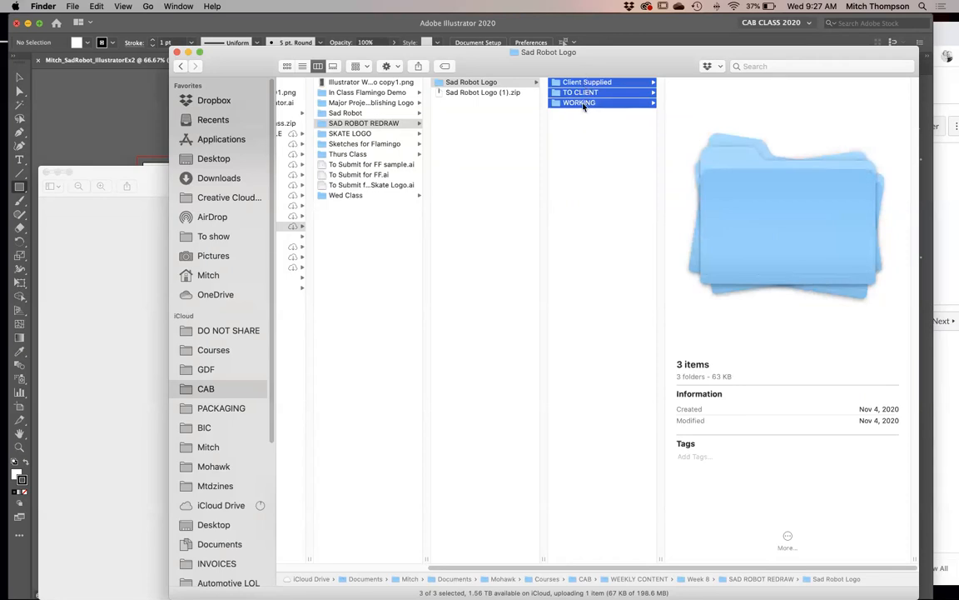
{"action": "left_click_drag", "start_coordinate": [582, 105], "coordinate": [505, 183]}
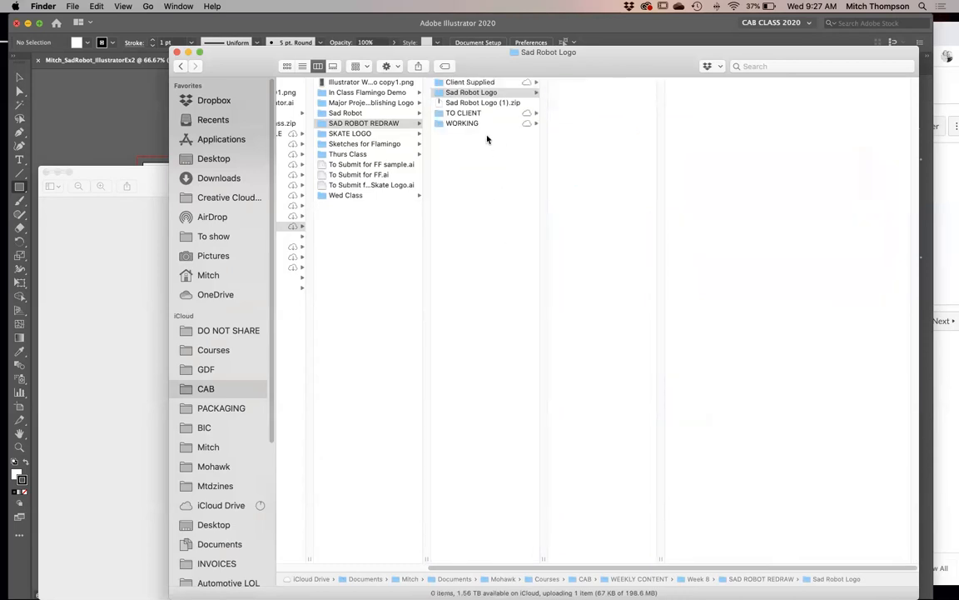
Step: Move the Sad Robot Logo (1).zip archive into the Client Supplied folder and check the contents of the Sad Robot Logo folder
{"action": "left_click", "coordinate": [485, 103]}
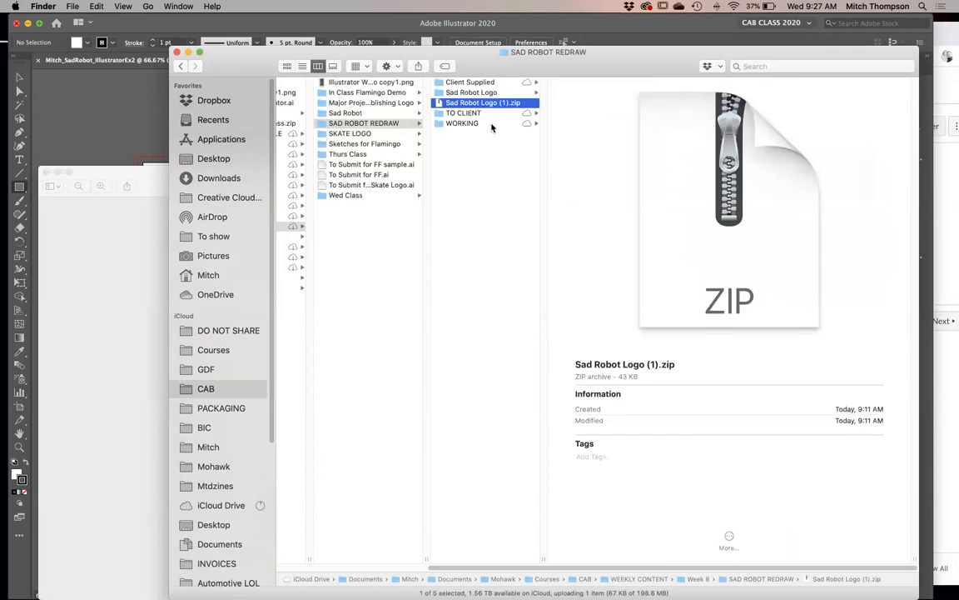
{"action": "left_click_drag", "start_coordinate": [486, 105], "coordinate": [488, 82]}
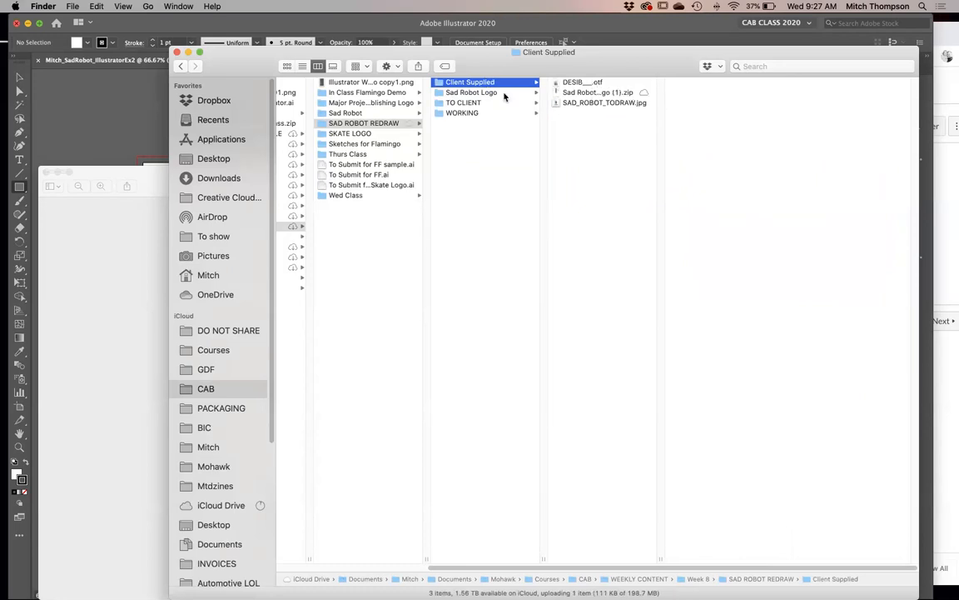
{"action": "left_click", "coordinate": [479, 93]}
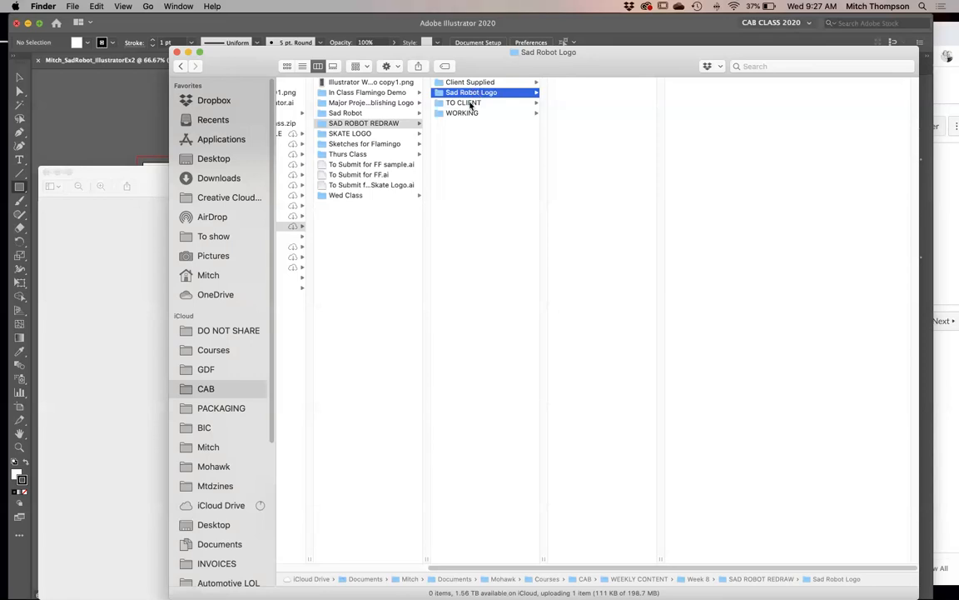
{"action": "left_click", "coordinate": [469, 138]}
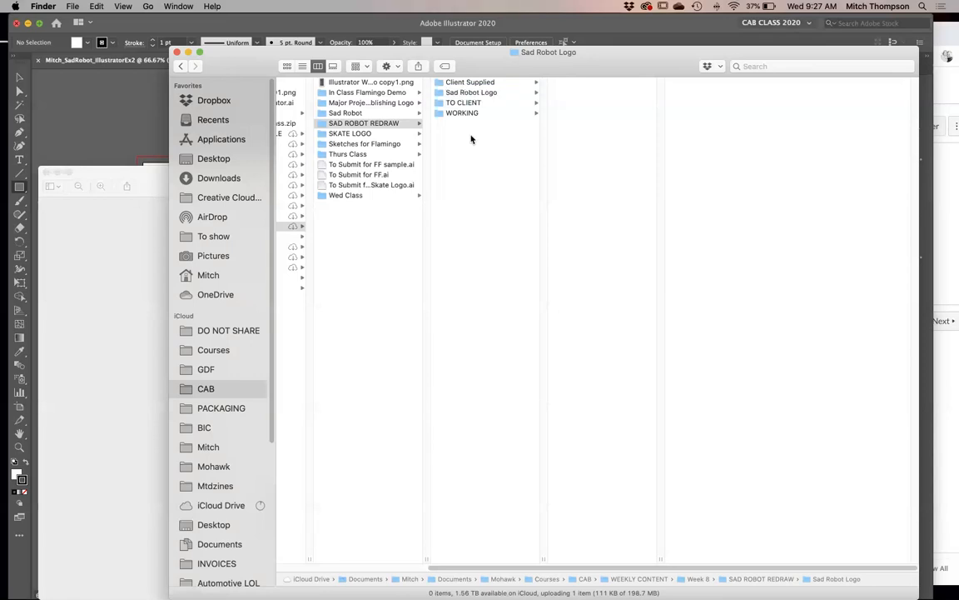
Step: Delete the emptied Sad Robot Logo folder from SAD ROBOT REDRAW and check the remaining folders
{"action": "left_click", "coordinate": [481, 92]}
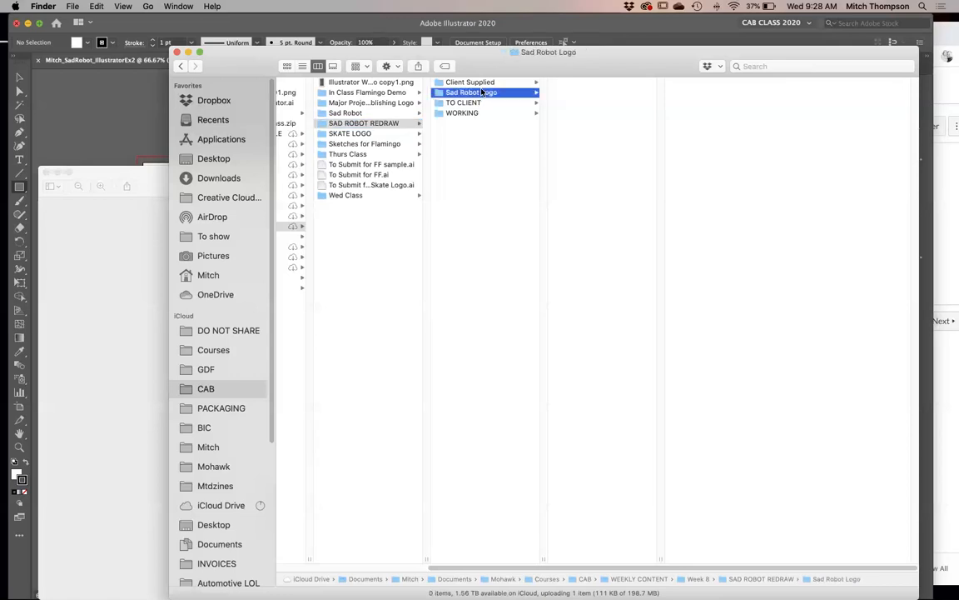
{"action": "key", "text": "super+BackSpace"}
{"action": "left_click", "coordinate": [480, 82]}
{"action": "left_click", "coordinate": [482, 93]}
{"action": "left_click", "coordinate": [484, 102]}
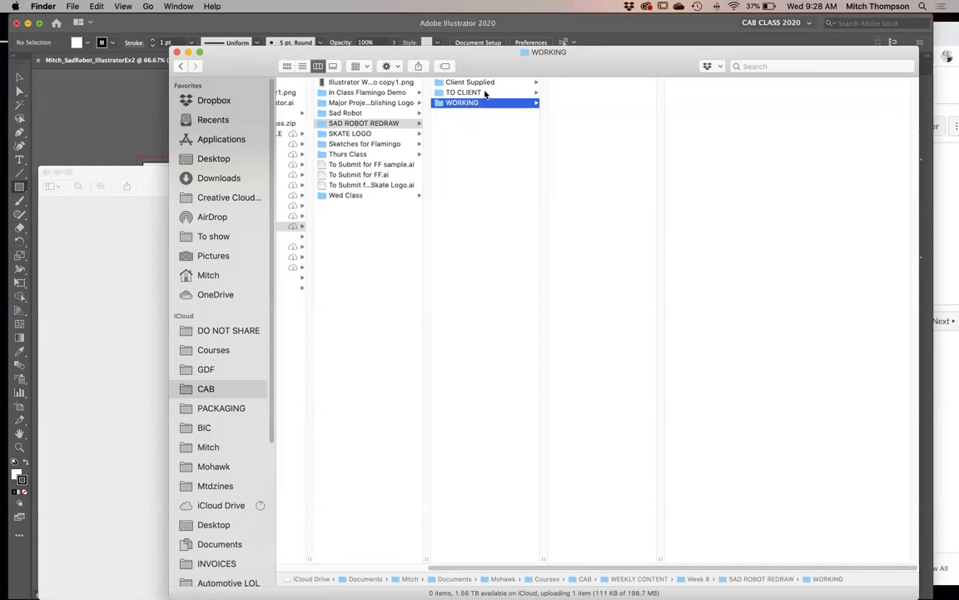
Step: Rename the Client Supplied folder in capitals as CLIENT SUPPLIED
{"action": "left_click", "coordinate": [483, 82]}
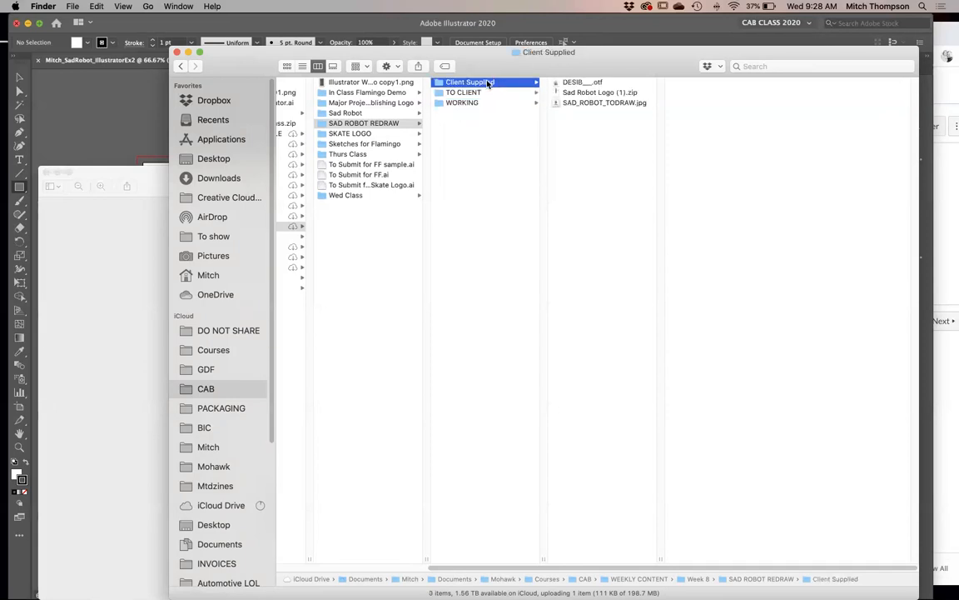
{"action": "left_click", "coordinate": [488, 83]}
{"action": "type", "text": "CLIENT SUPPLIED"}
{"action": "key", "text": "Return"}
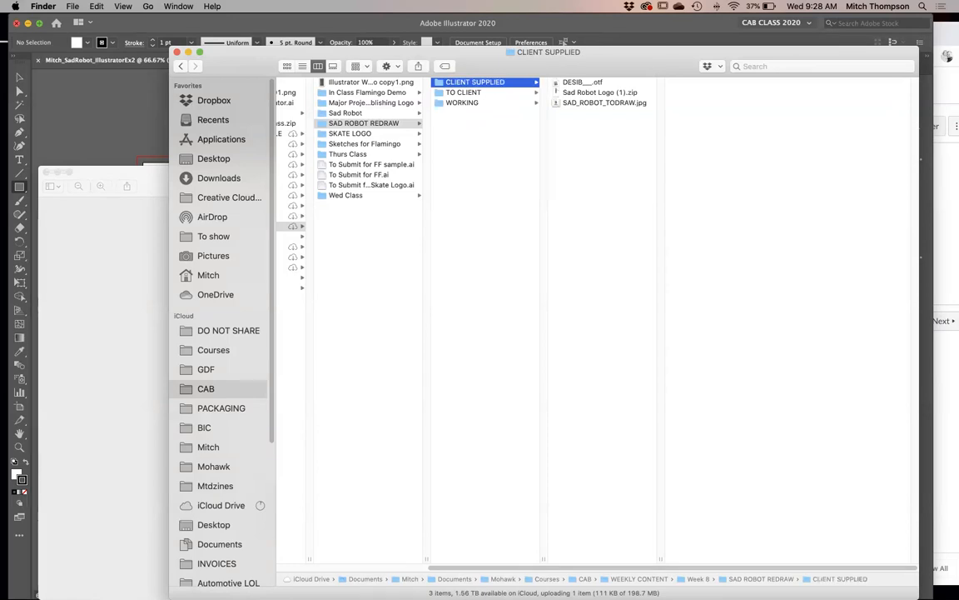
{"action": "left_click", "coordinate": [519, 176]}
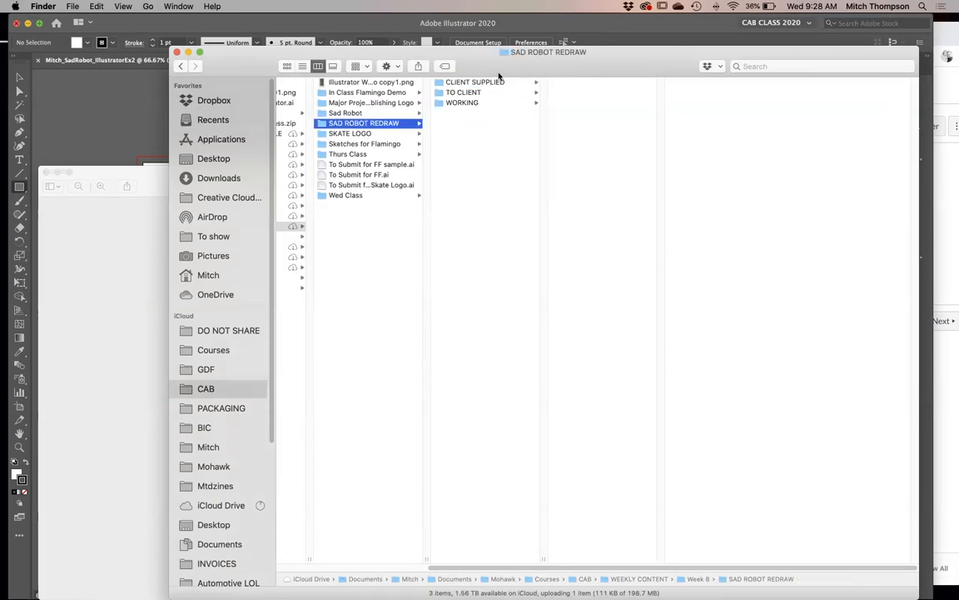
Step: Open DESIB___.otf from the CLIENT SUPPLIED folder and install the Designer Block font
{"action": "left_click", "coordinate": [473, 82]}
{"action": "left_click", "coordinate": [597, 83]}
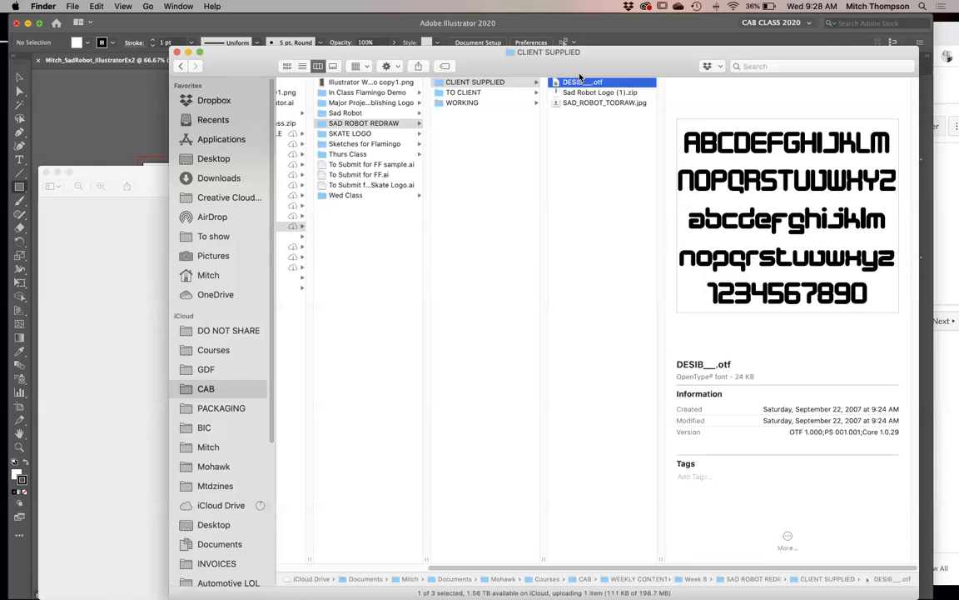
{"action": "double_click", "coordinate": [578, 84]}
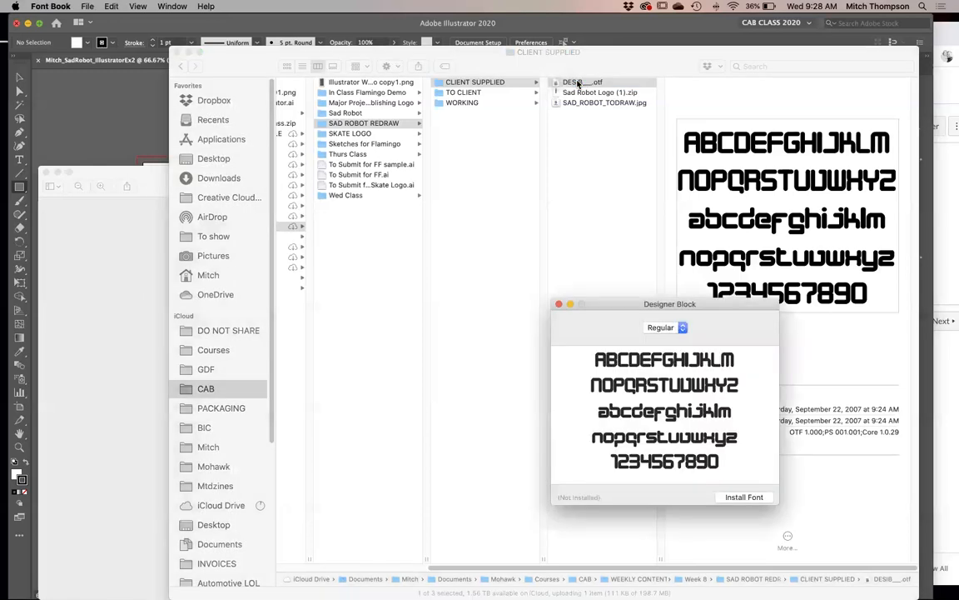
{"action": "left_click_drag", "start_coordinate": [616, 312], "coordinate": [384, 76]}
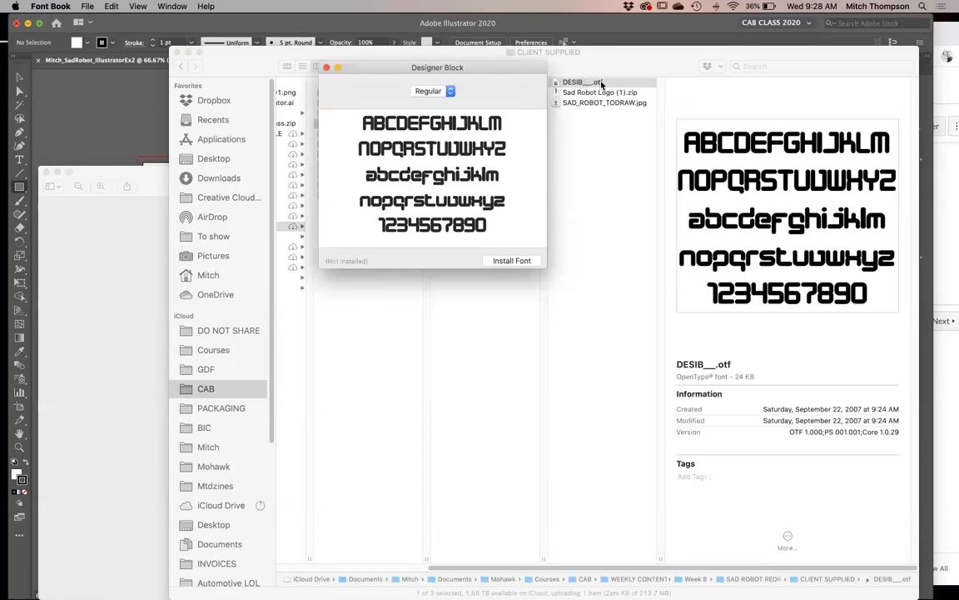
{"action": "left_click", "coordinate": [505, 262]}
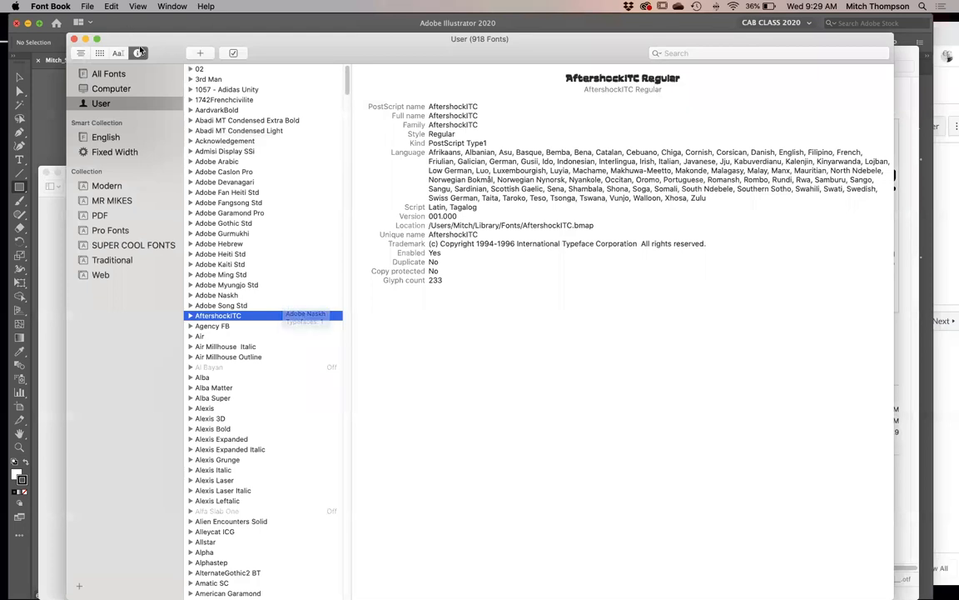
Step: Find Designer Block in Font Book's User font list and expand its family to show the individual styles
{"action": "left_click_drag", "start_coordinate": [296, 50], "coordinate": [360, 45]}
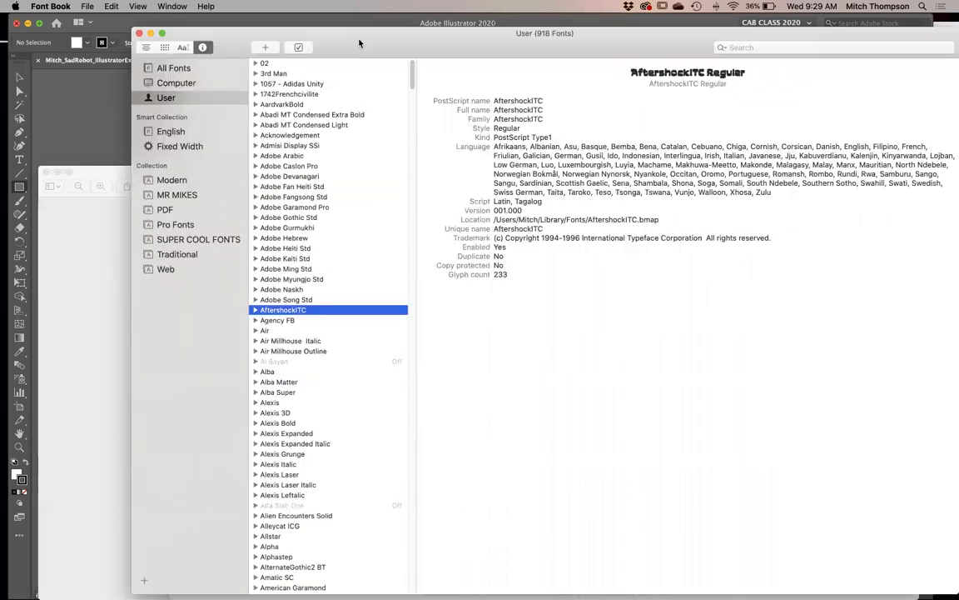
{"action": "scroll", "coordinate": [352, 320], "scroll_direction": "down", "scroll_amount": 5}
{"action": "scroll", "coordinate": [348, 341], "scroll_direction": "down", "scroll_amount": 11}
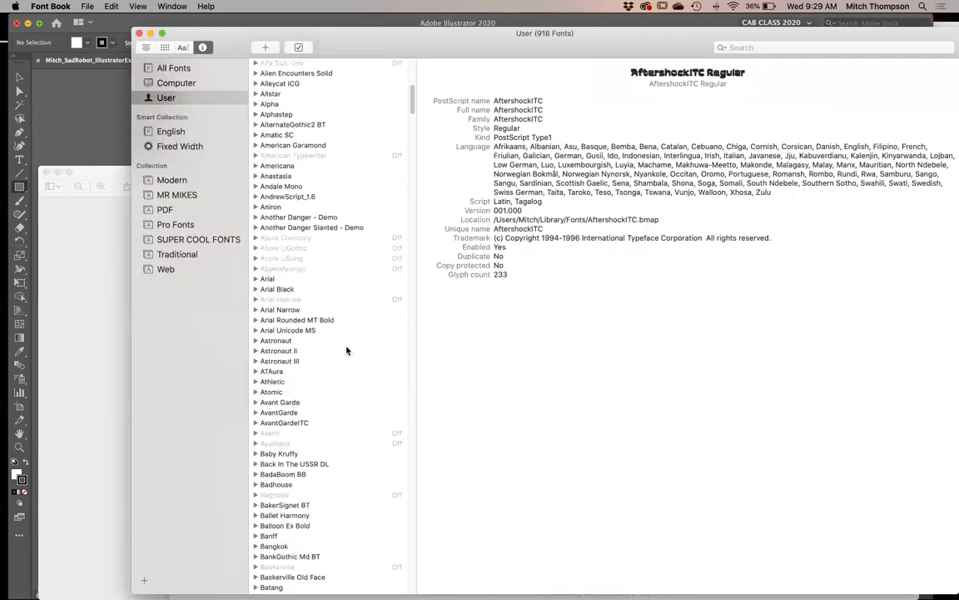
{"action": "scroll", "coordinate": [347, 350], "scroll_direction": "down", "scroll_amount": 20}
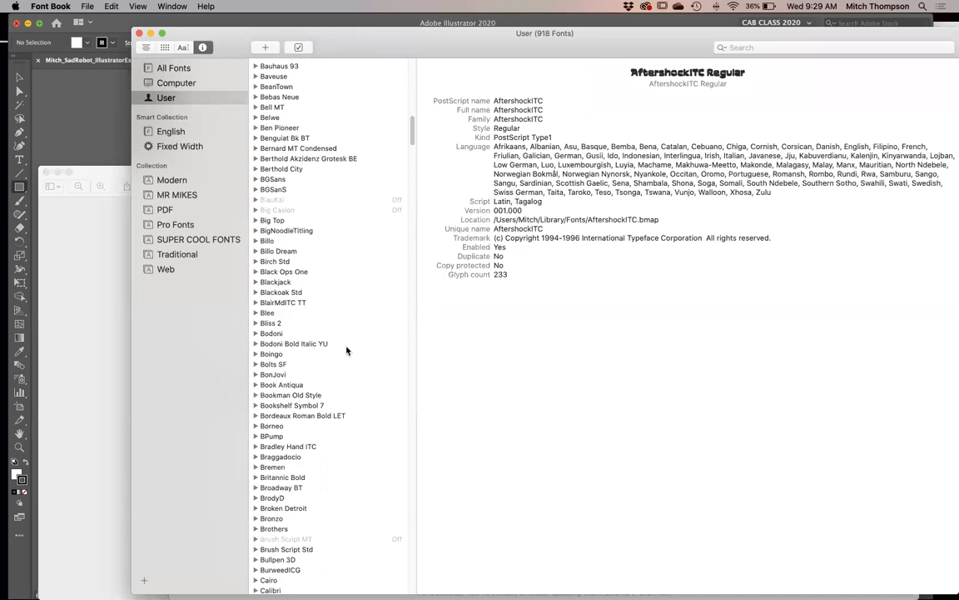
{"action": "scroll", "coordinate": [348, 351], "scroll_direction": "down", "scroll_amount": 17}
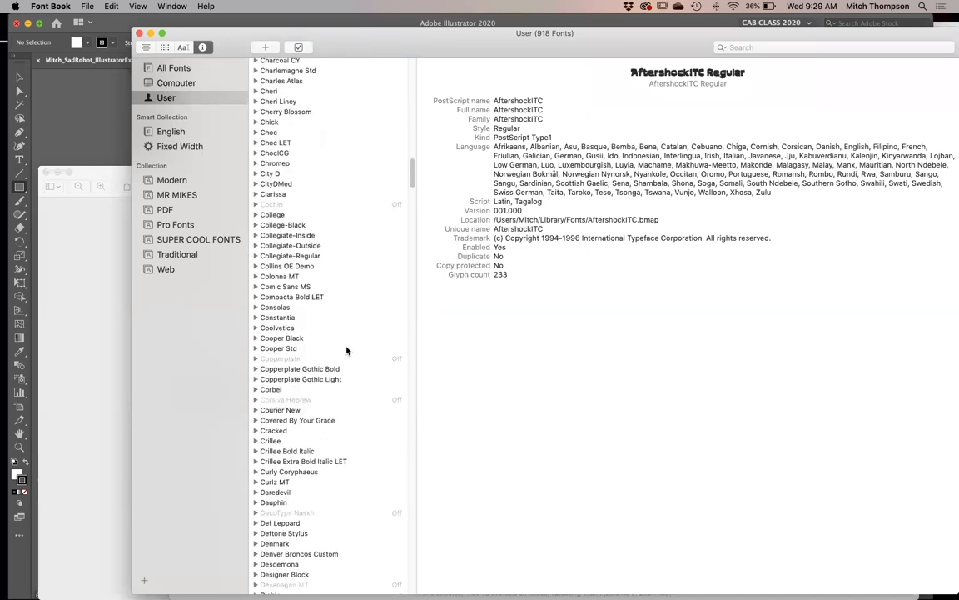
{"action": "scroll", "coordinate": [348, 351], "scroll_direction": "down", "scroll_amount": 5}
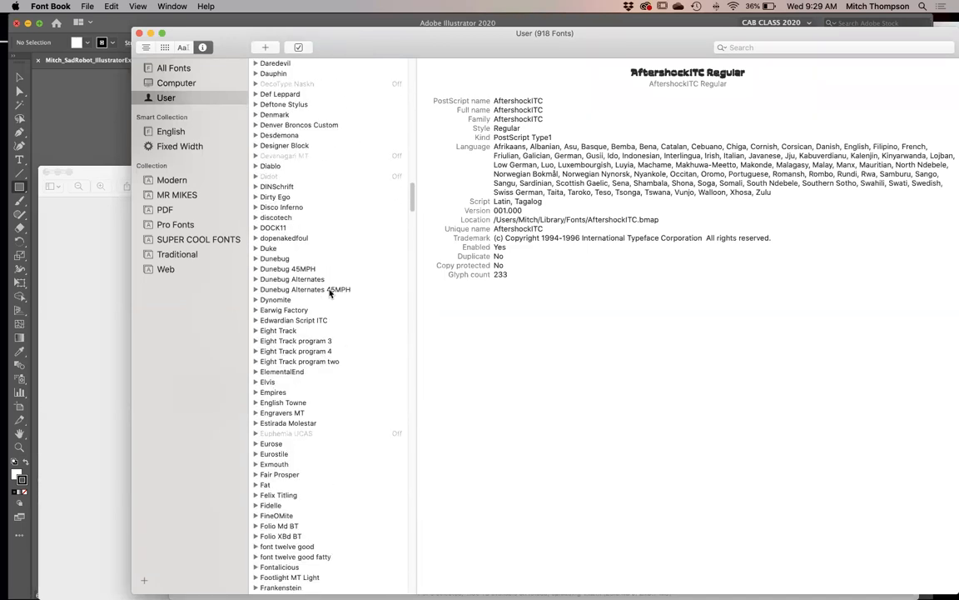
{"action": "scroll", "coordinate": [330, 292], "scroll_direction": "up", "scroll_amount": 2}
{"action": "left_click", "coordinate": [312, 199]}
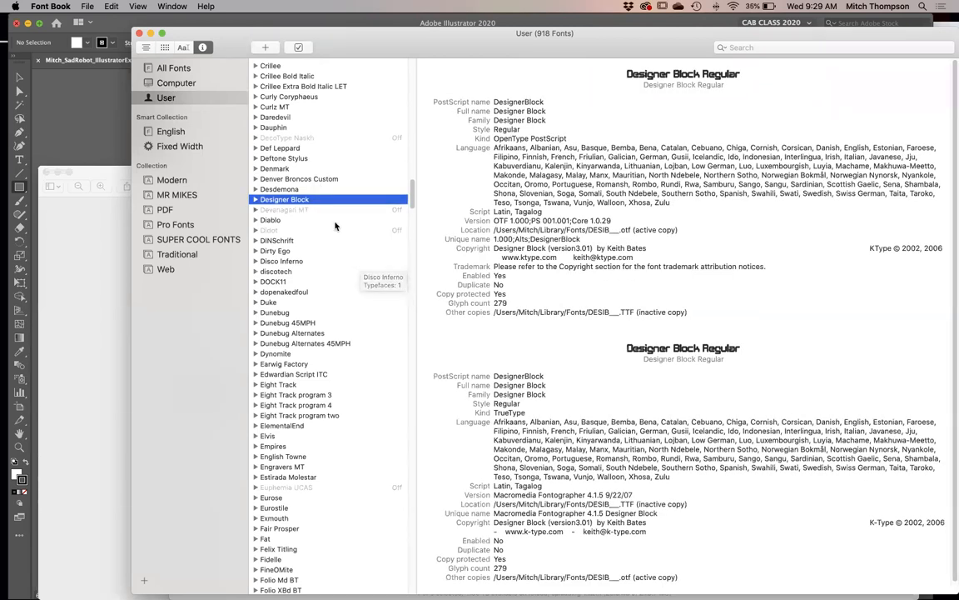
{"action": "left_click", "coordinate": [256, 200]}
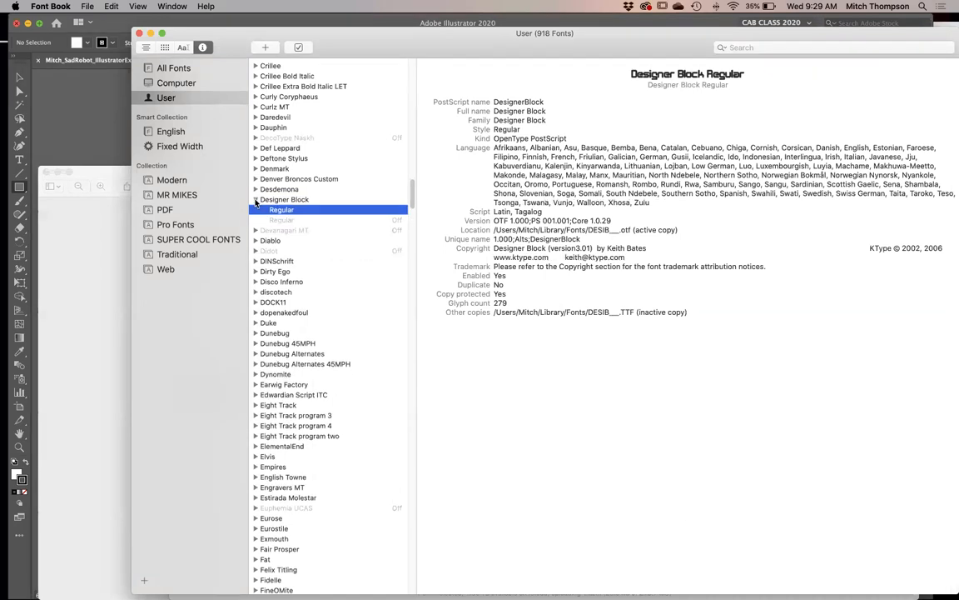
Step: Compare the font information of the two Regular styles listed under Designer Block
{"action": "left_click", "coordinate": [288, 221]}
{"action": "left_click", "coordinate": [283, 203]}
{"action": "left_click", "coordinate": [288, 210]}
{"action": "left_click", "coordinate": [288, 220]}
{"action": "left_click", "coordinate": [289, 210]}
{"action": "left_click", "coordinate": [288, 220]}
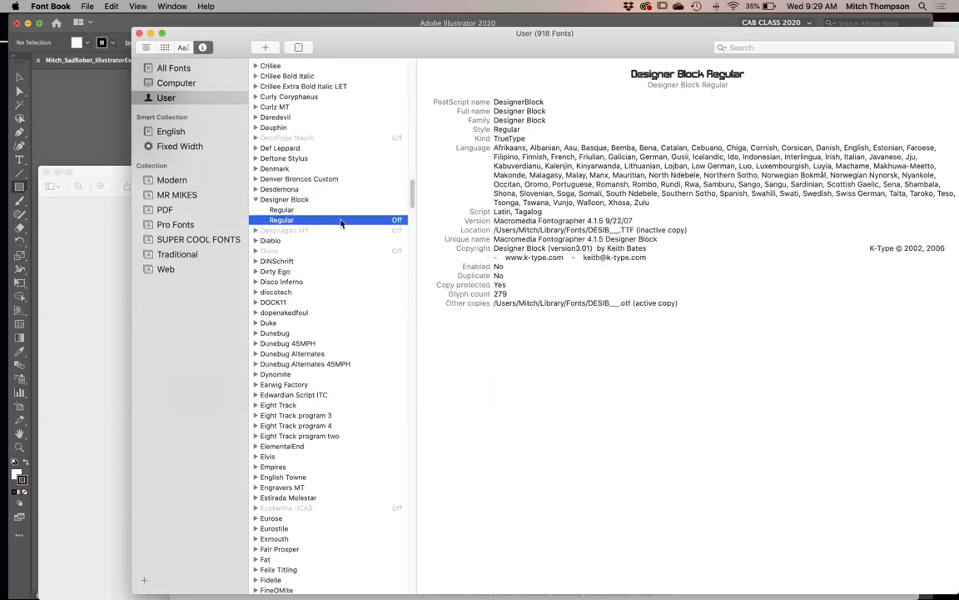
Step: Try to resolve duplicates for the switched-off TrueType Regular style of Designer Block
{"action": "right_click", "coordinate": [292, 219]}
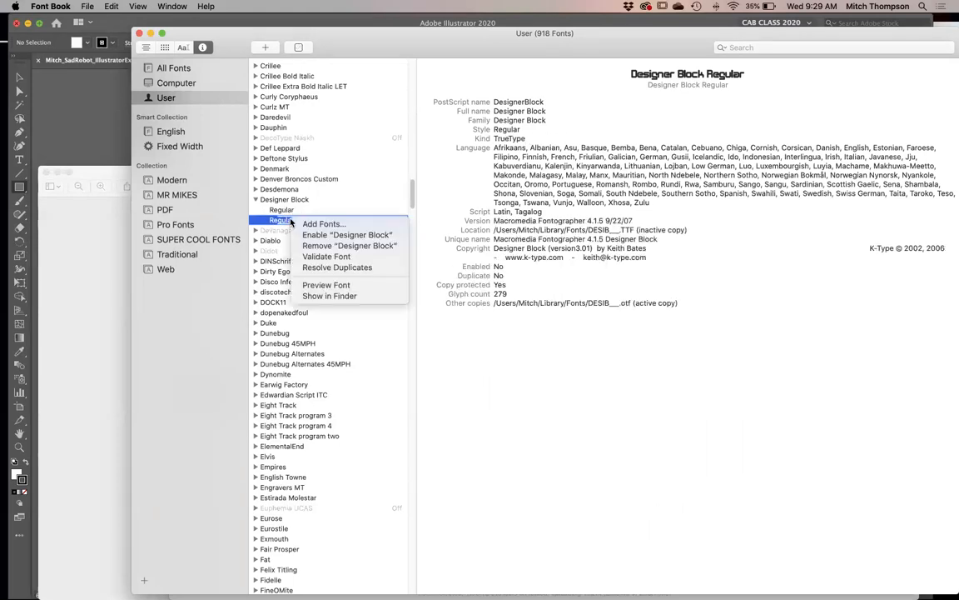
{"action": "left_click", "coordinate": [358, 268]}
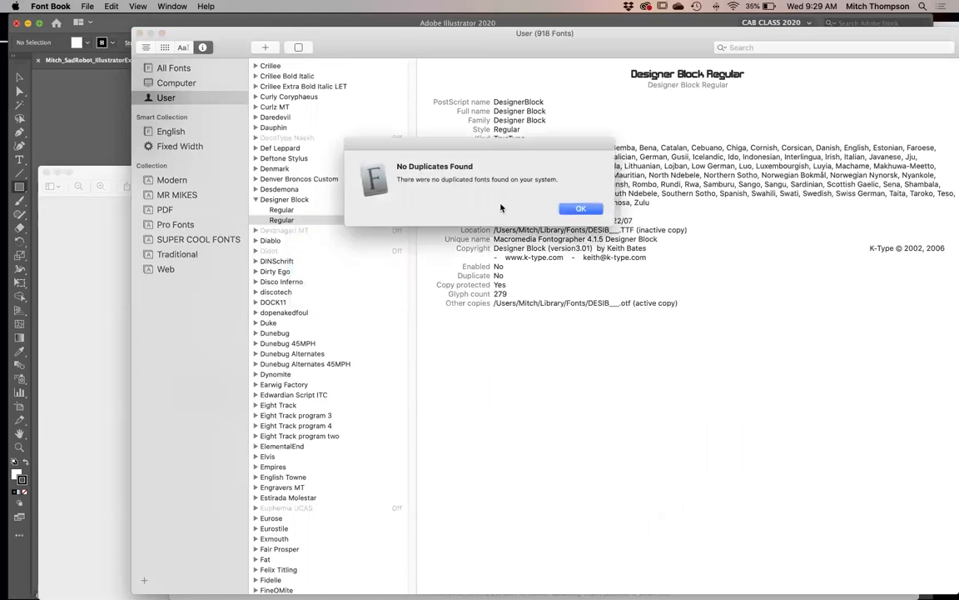
{"action": "left_click", "coordinate": [581, 209]}
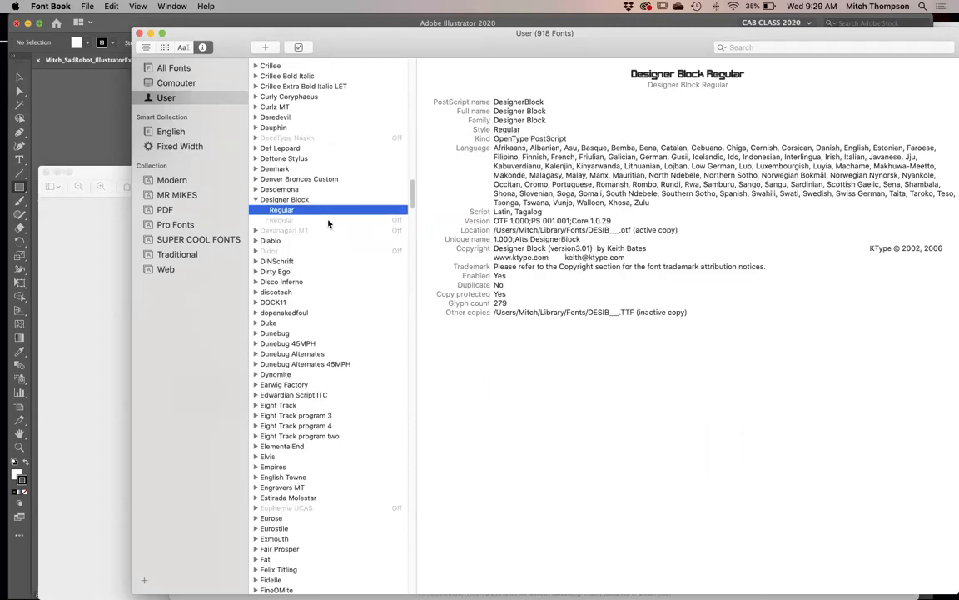
Step: Remove the inactive TrueType copy of Designer Block from the User fonts and close the Font Book window
{"action": "right_click", "coordinate": [329, 221]}
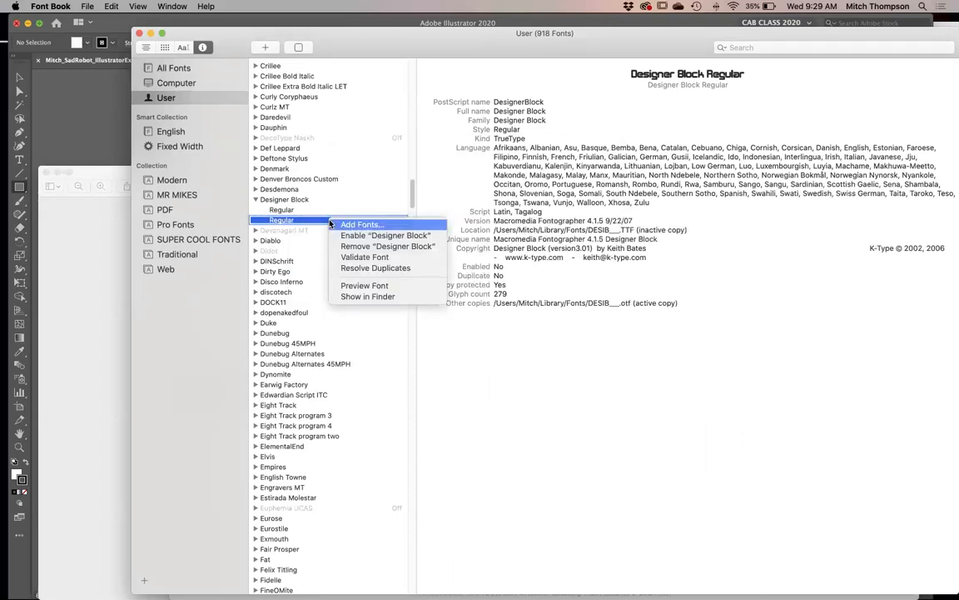
{"action": "left_click", "coordinate": [357, 246]}
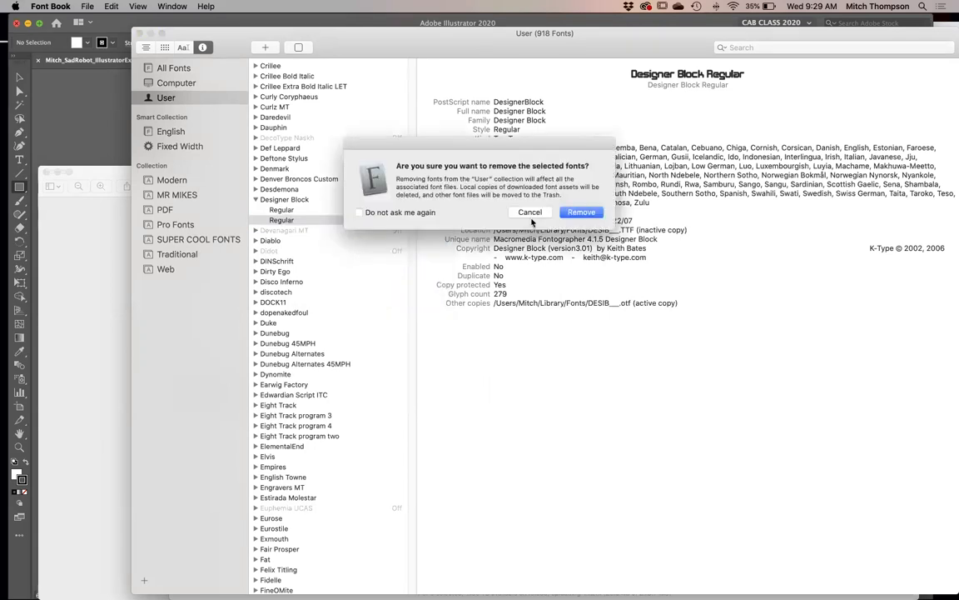
{"action": "left_click", "coordinate": [580, 213]}
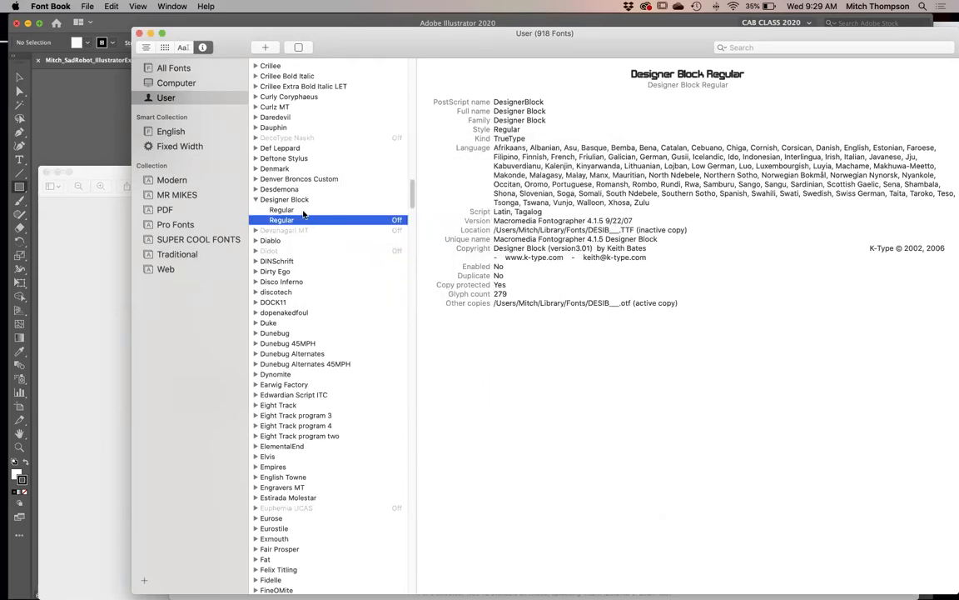
{"action": "left_click_drag", "start_coordinate": [278, 39], "coordinate": [229, 117]}
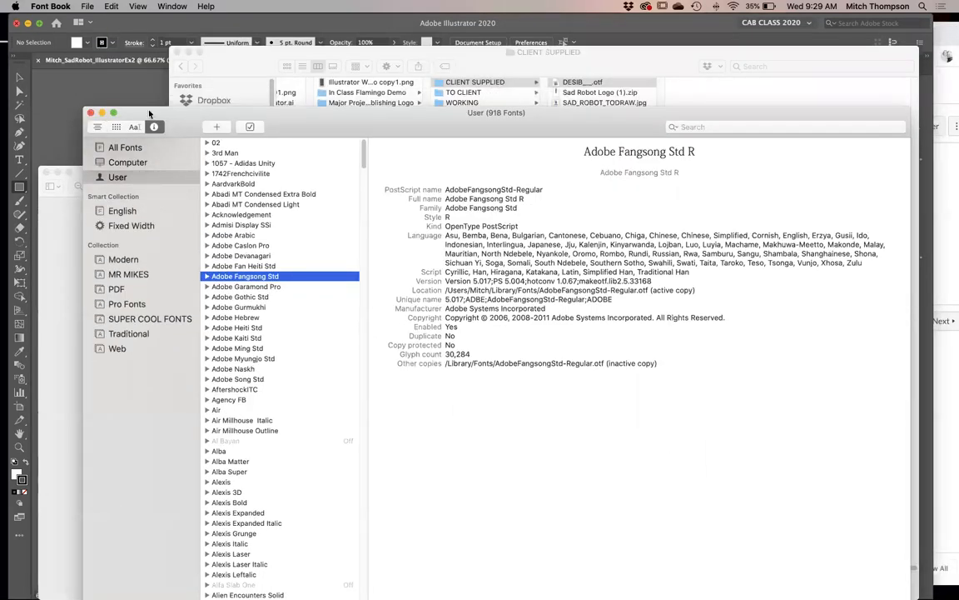
{"action": "left_click", "coordinate": [91, 113]}
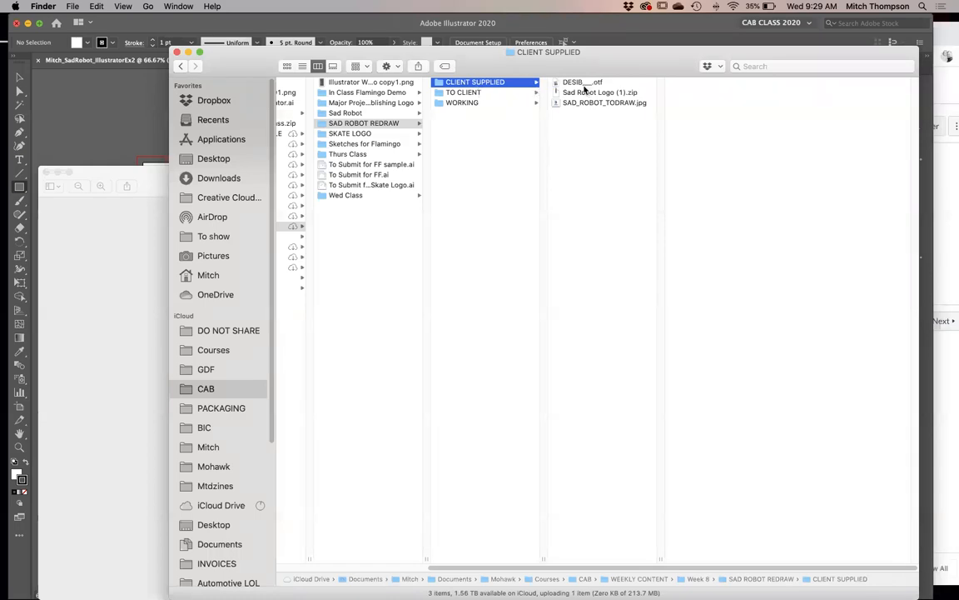
Step: Open SAD_ROBOT_TODRAW.jpg from CLIENT SUPPLIED in Preview and enlarge it to examine the logo
{"action": "left_click", "coordinate": [585, 91]}
{"action": "double_click", "coordinate": [585, 103]}
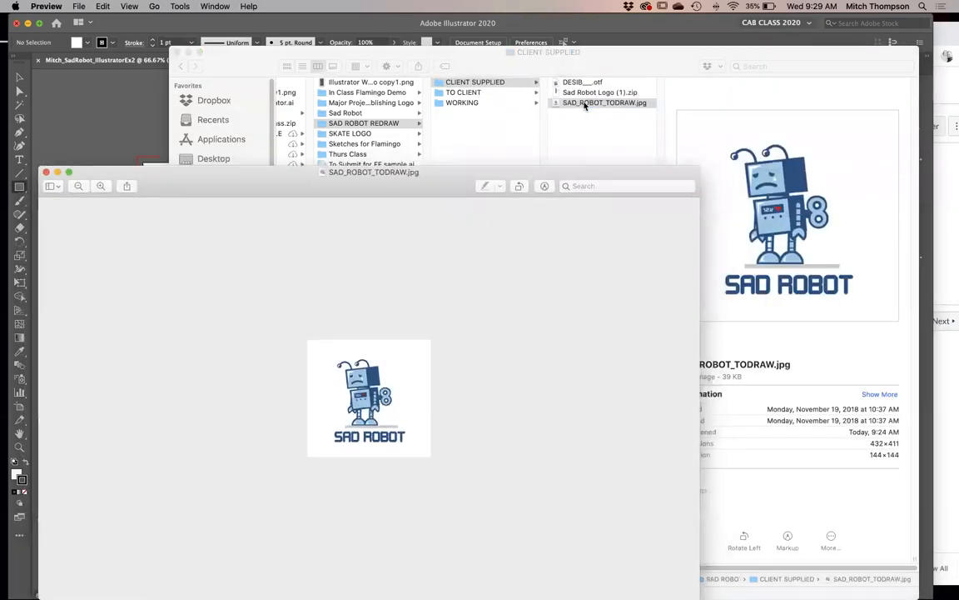
{"action": "left_click_drag", "start_coordinate": [437, 171], "coordinate": [517, 65]}
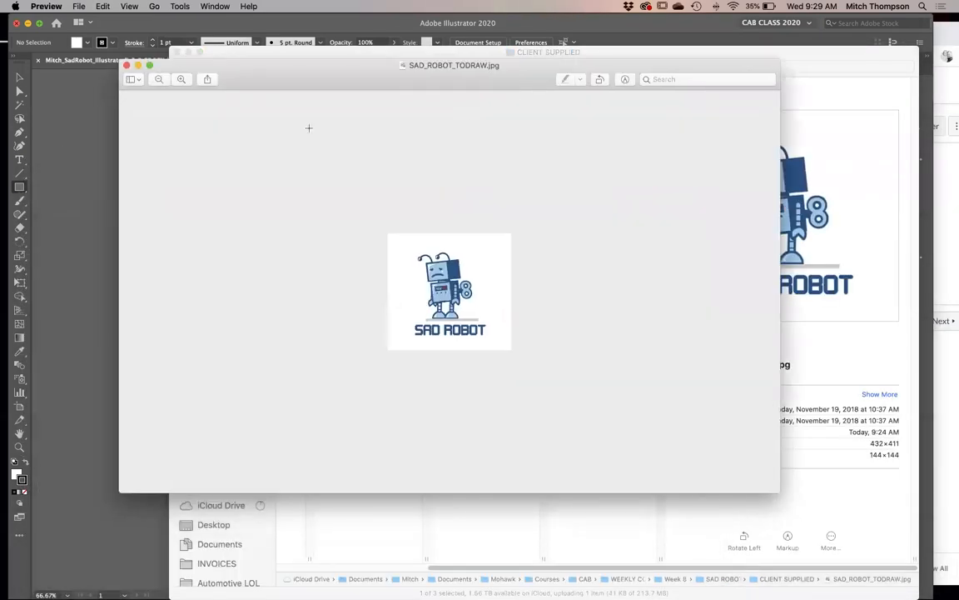
{"action": "left_click", "coordinate": [182, 79]}
{"action": "left_click", "coordinate": [181, 79]}
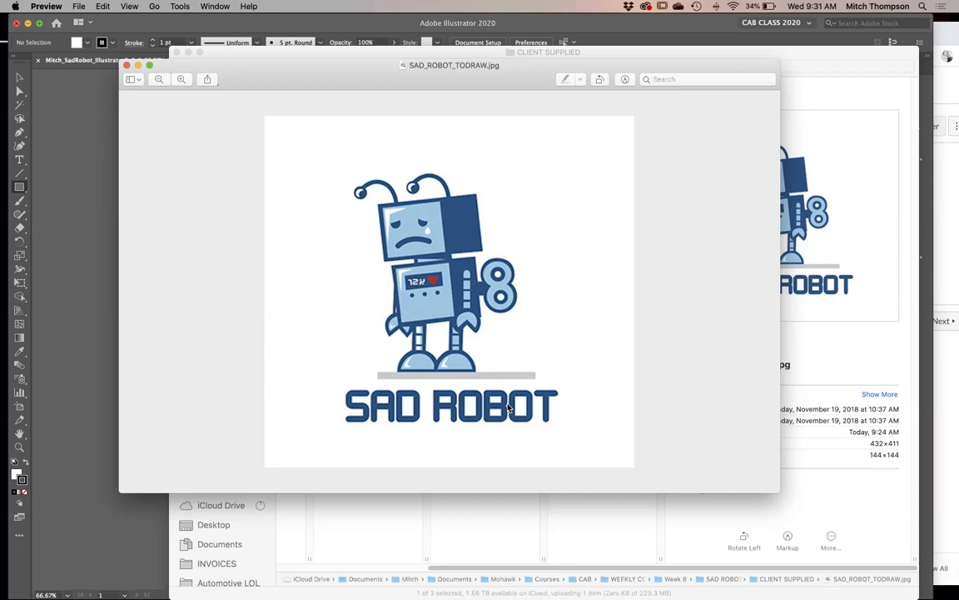
Step: Frame the SAD ROBOT lettering below the robot with a selection to examine it, and clear the selection
{"action": "left_click_drag", "start_coordinate": [327, 374], "coordinate": [563, 438]}
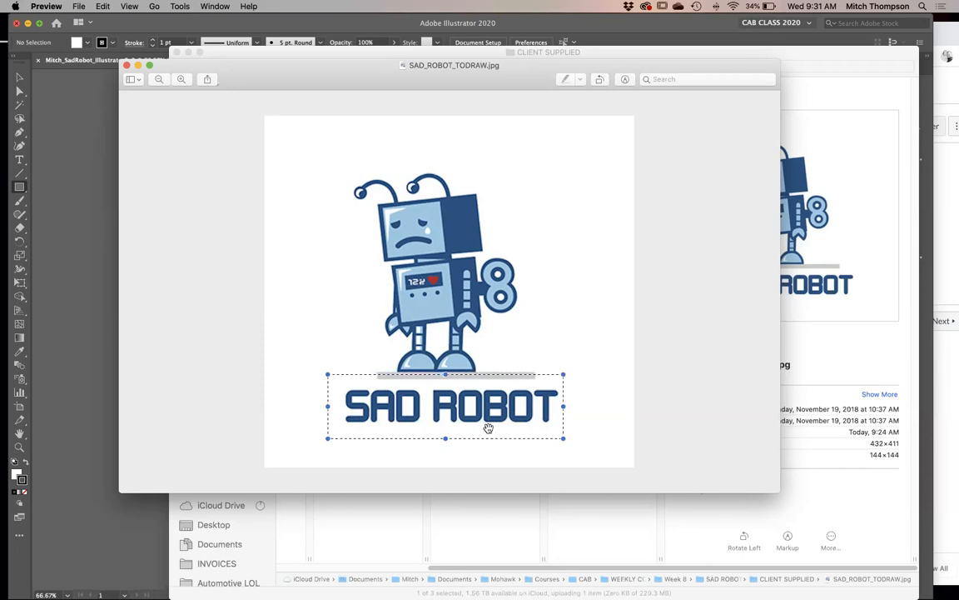
{"action": "left_click", "coordinate": [375, 345]}
{"action": "left_click_drag", "start_coordinate": [334, 374], "coordinate": [581, 425]}
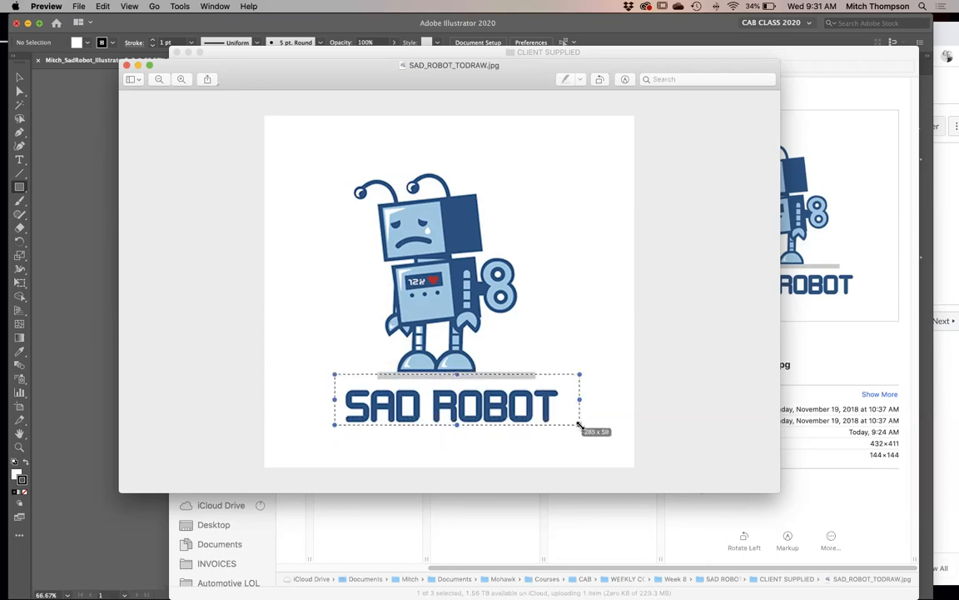
{"action": "left_click", "coordinate": [540, 360]}
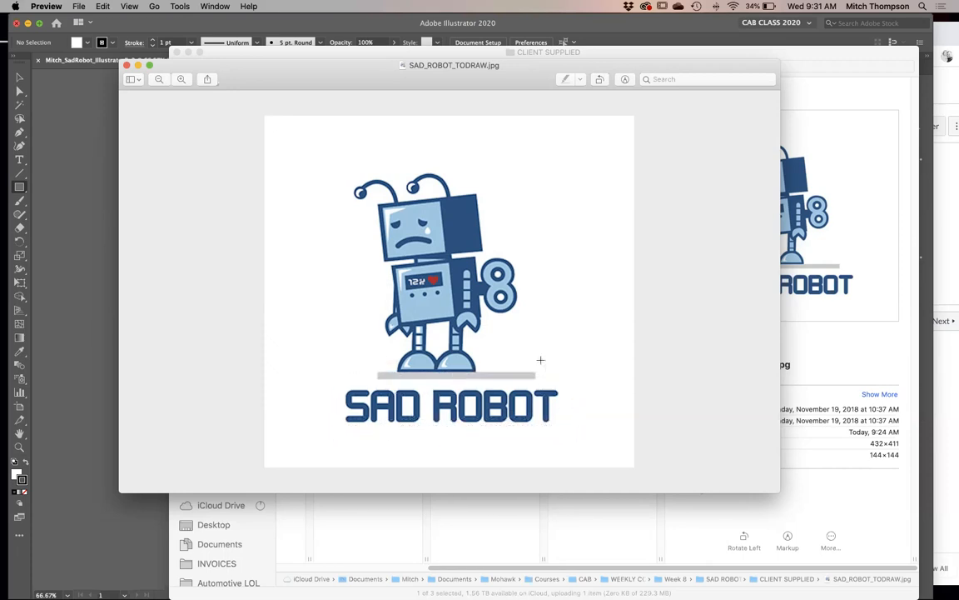
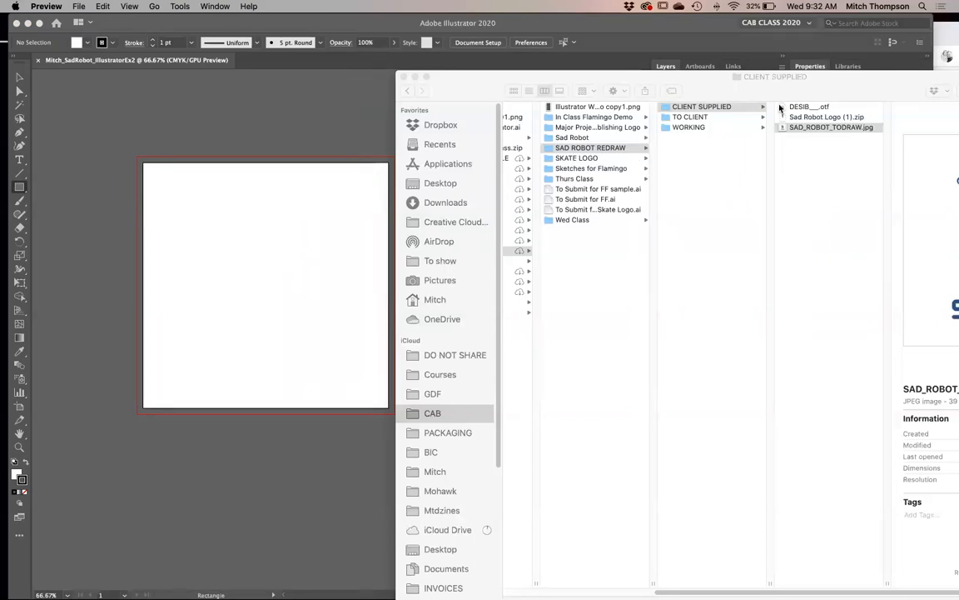
Step: Bring SAD_ROBOT_TODRAW.jpg from the CLIENT SUPPLIED folder into the Illustrator document above the artboard, and delete the linked image
{"action": "left_click_drag", "start_coordinate": [701, 75], "coordinate": [675, 78]}
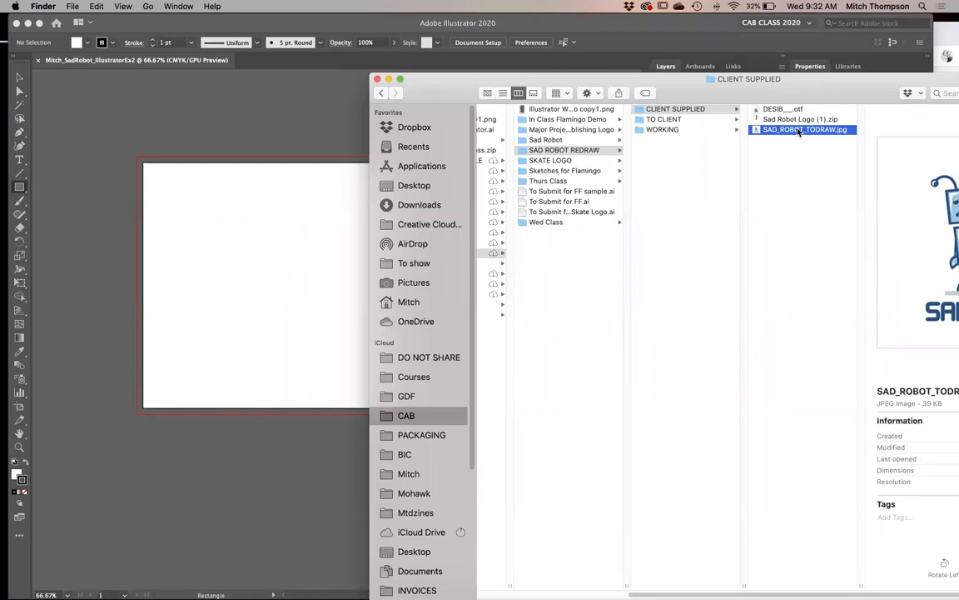
{"action": "left_click_drag", "start_coordinate": [798, 131], "coordinate": [798, 156]}
{"action": "left_click", "coordinate": [795, 110]}
{"action": "left_click", "coordinate": [782, 131]}
{"action": "left_click_drag", "start_coordinate": [737, 79], "coordinate": [284, 215]}
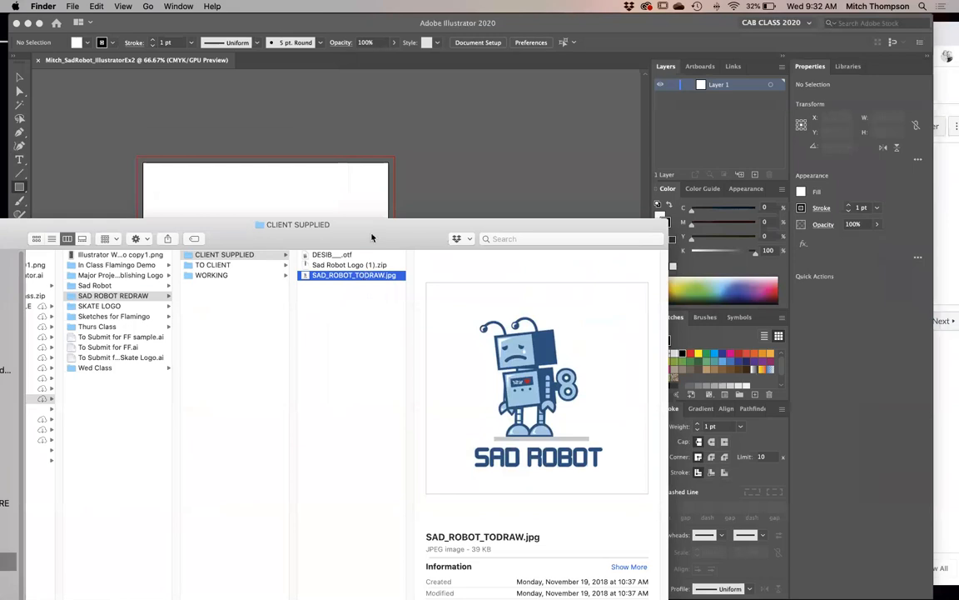
{"action": "left_click_drag", "start_coordinate": [371, 225], "coordinate": [677, 176]}
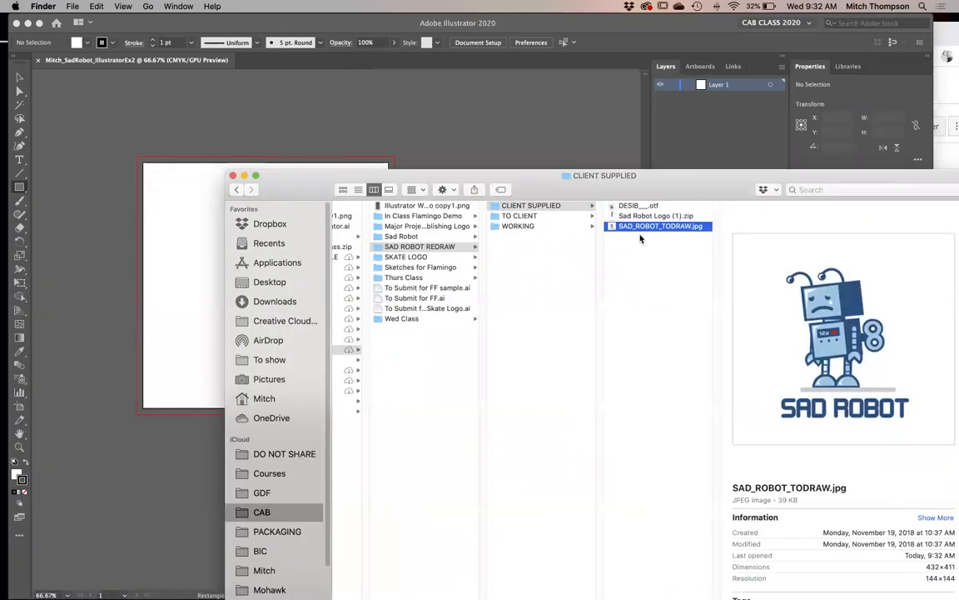
{"action": "left_click_drag", "start_coordinate": [481, 253], "coordinate": [426, 126]}
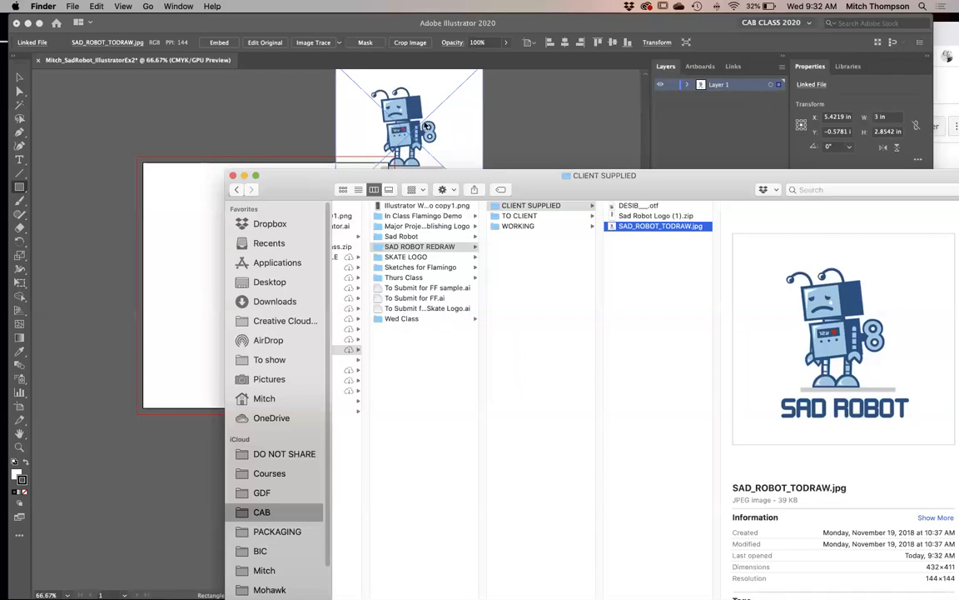
{"action": "left_click", "coordinate": [512, 94]}
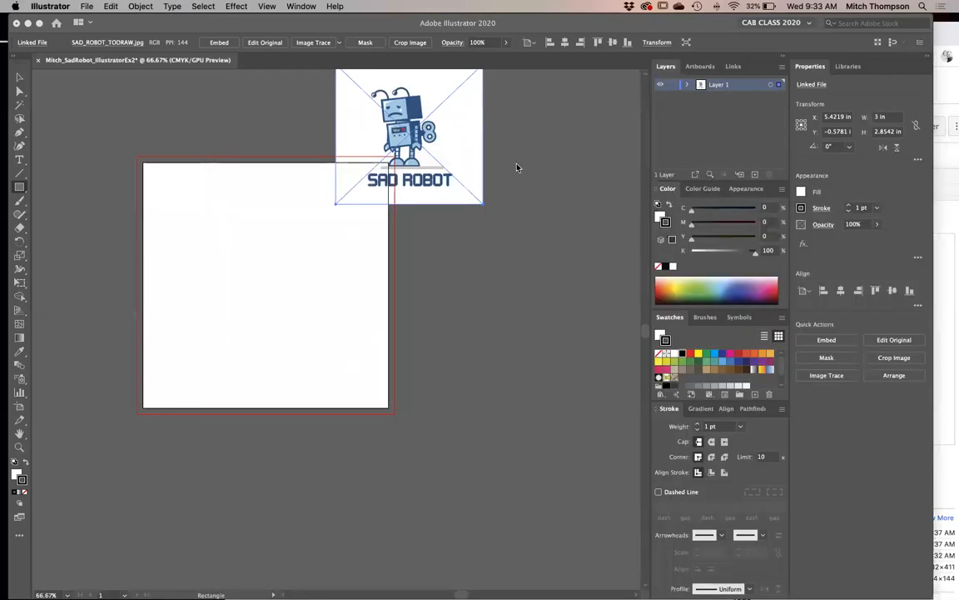
{"action": "key", "text": "Delete"}
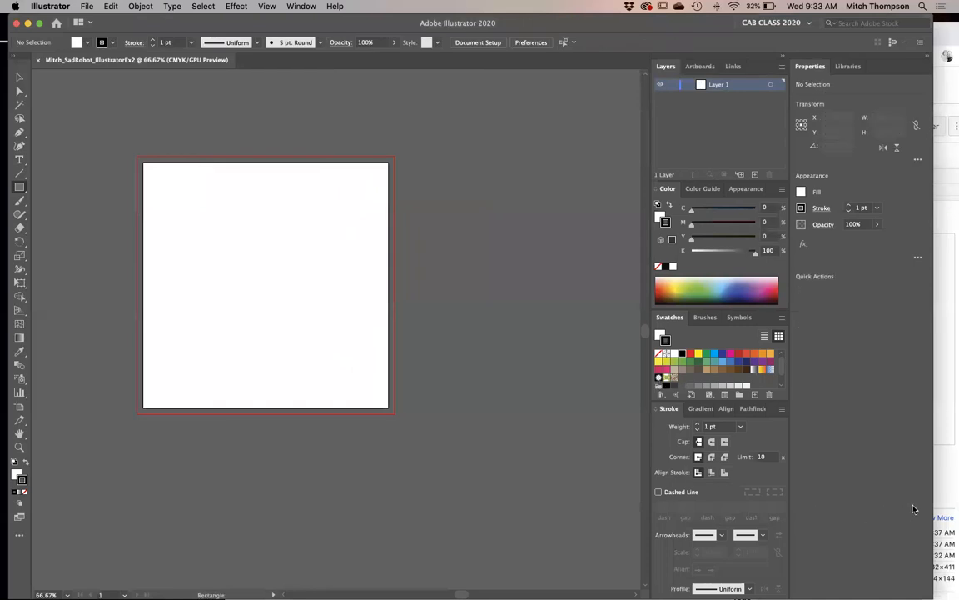
Step: Narrow the Illustrator window and arrange the Client Supplied folder window beside it so artboard and image file are both reachable
{"action": "left_click_drag", "start_coordinate": [929, 493], "coordinate": [623, 486]}
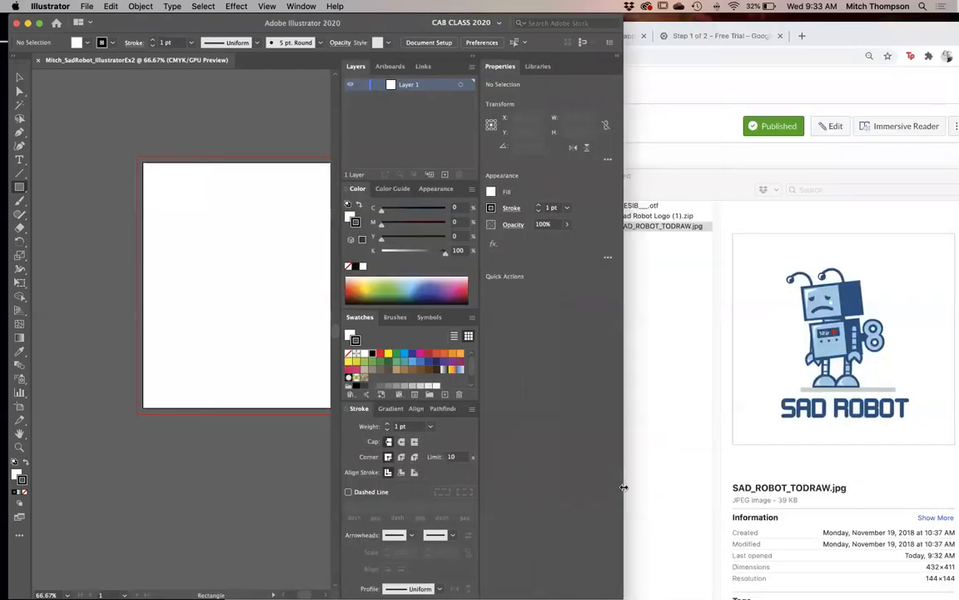
{"action": "left_click_drag", "start_coordinate": [721, 191], "coordinate": [695, 174]}
{"action": "left_click_drag", "start_coordinate": [731, 114], "coordinate": [731, 68]}
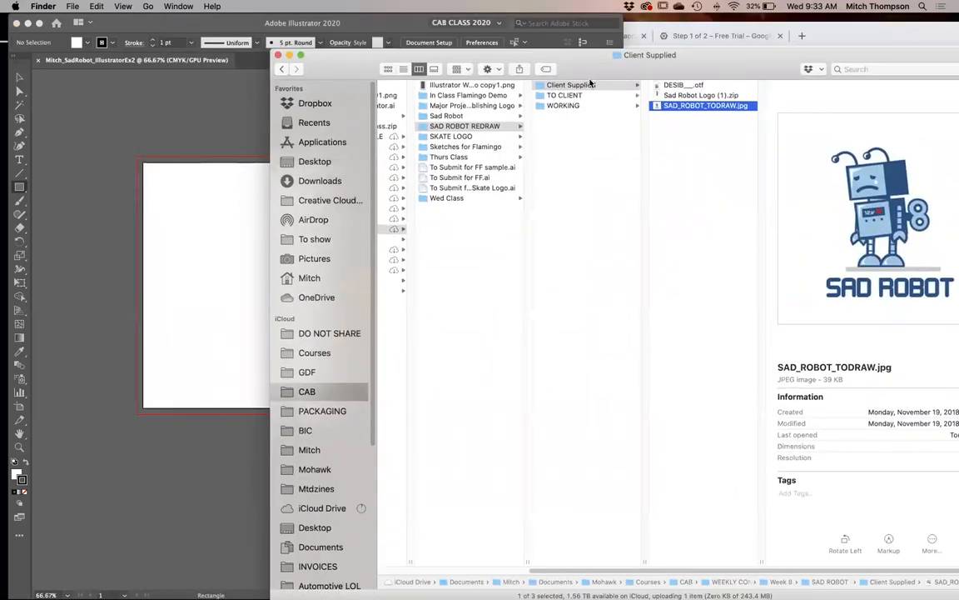
{"action": "left_click", "coordinate": [214, 17]}
Step: Bring SAD_ROBOT_TODRAW.jpg from the folder window straight onto the artboard, and delete the image again
{"action": "left_click_drag", "start_coordinate": [705, 106], "coordinate": [223, 308]}
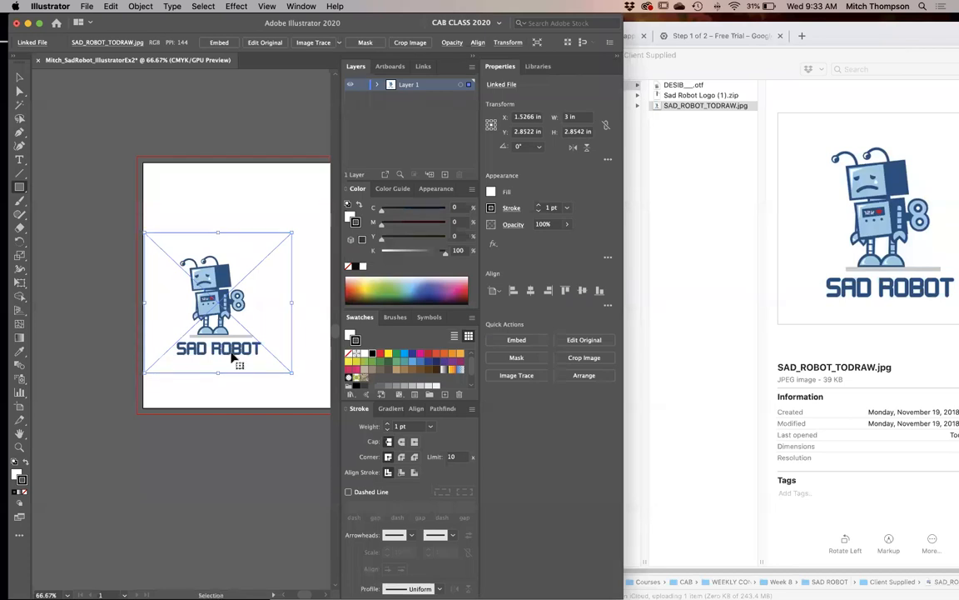
{"action": "key", "text": "Delete"}
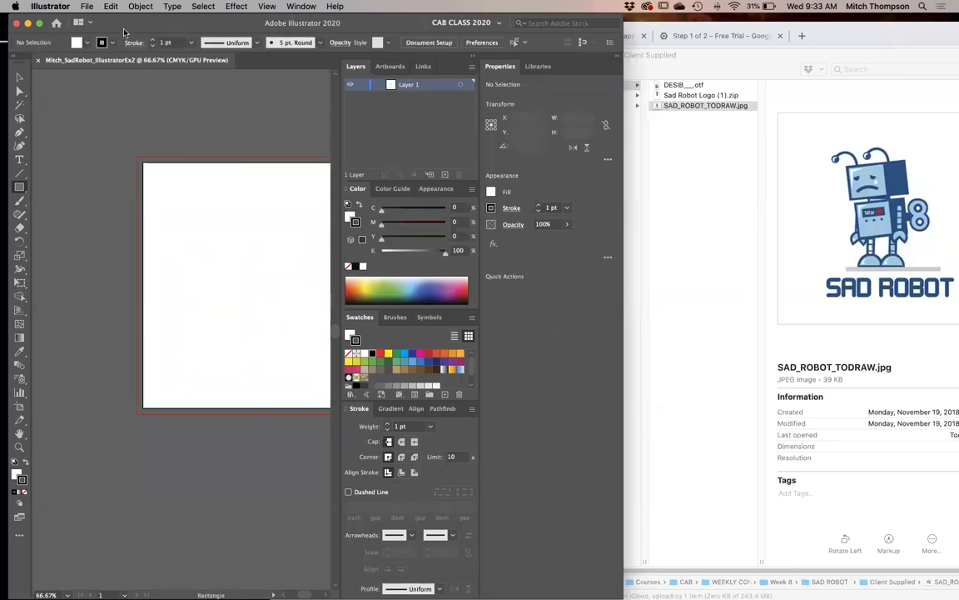
Step: Place SAD_ROBOT_TODRAW.jpg from CAB > WEEKLY CONTENT > Week 8 > SAD ROBOT REDRAW > Client Supplied as a linked image, and delete it
{"action": "left_click", "coordinate": [87, 5]}
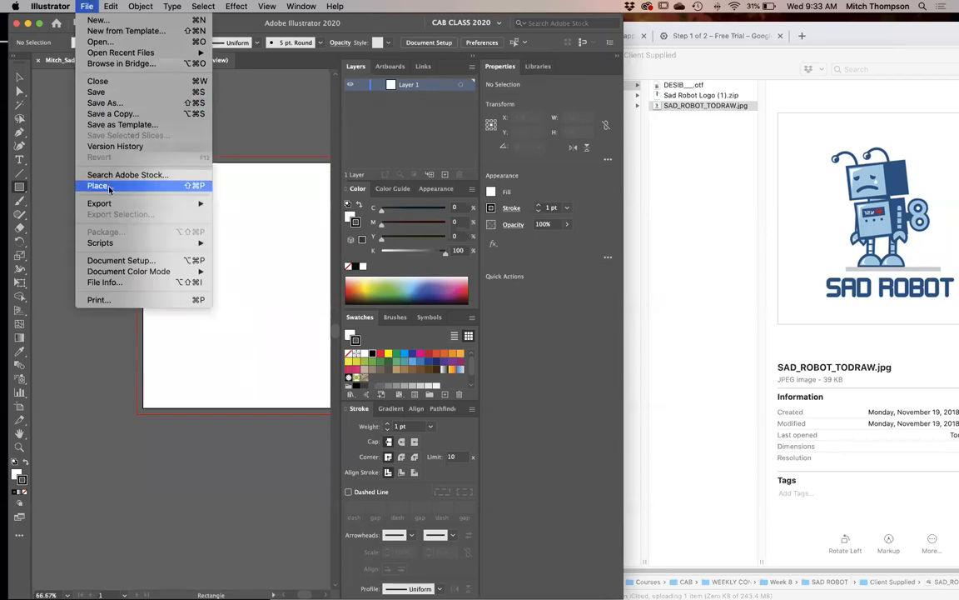
{"action": "left_click", "coordinate": [162, 185]}
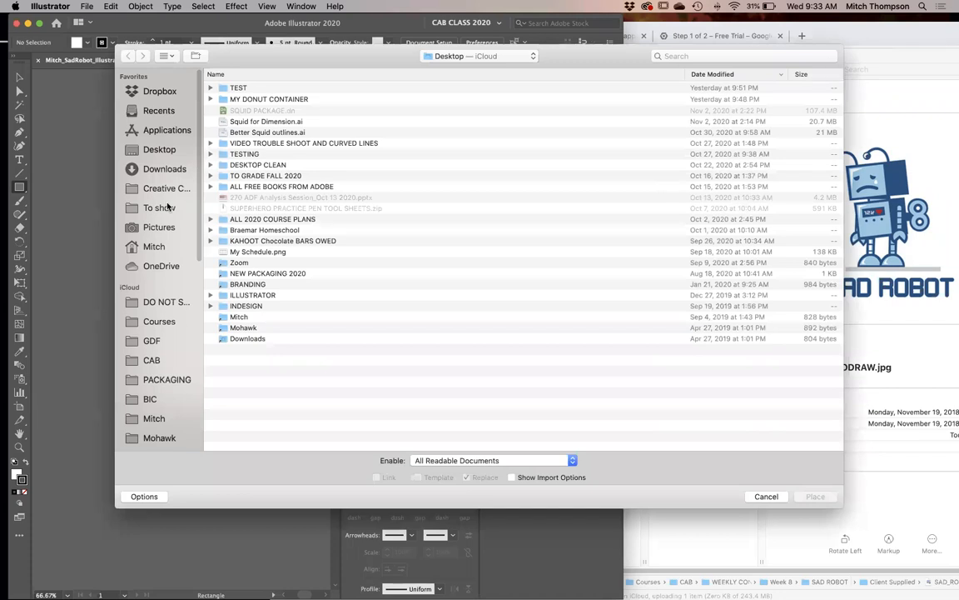
{"action": "left_click", "coordinate": [151, 360]}
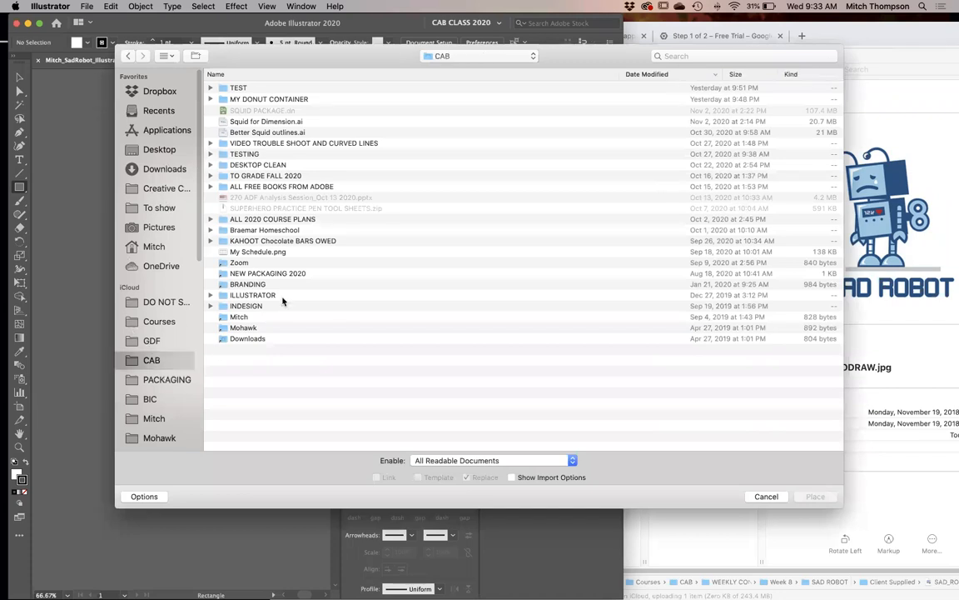
{"action": "double_click", "coordinate": [252, 88]}
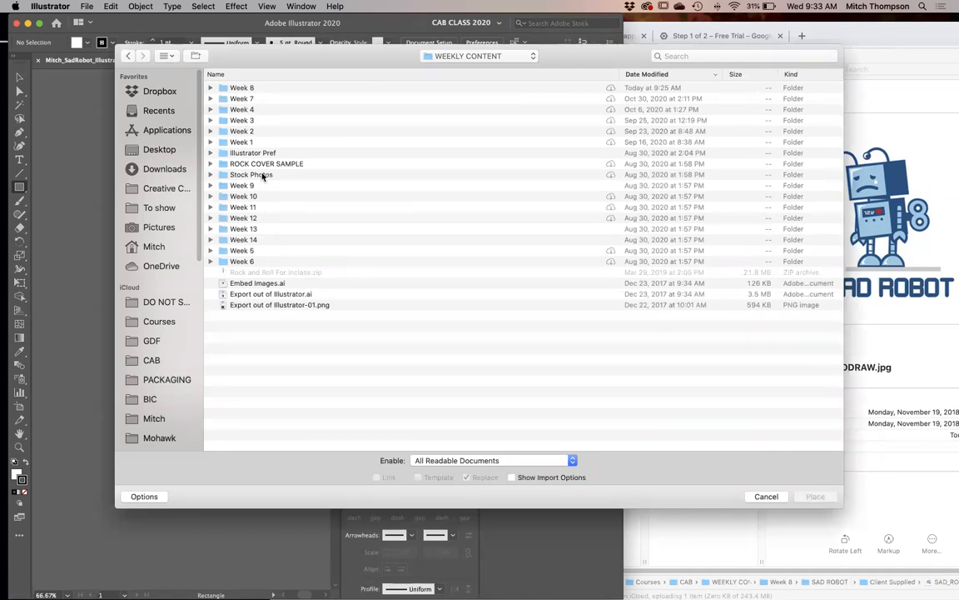
{"action": "double_click", "coordinate": [242, 88]}
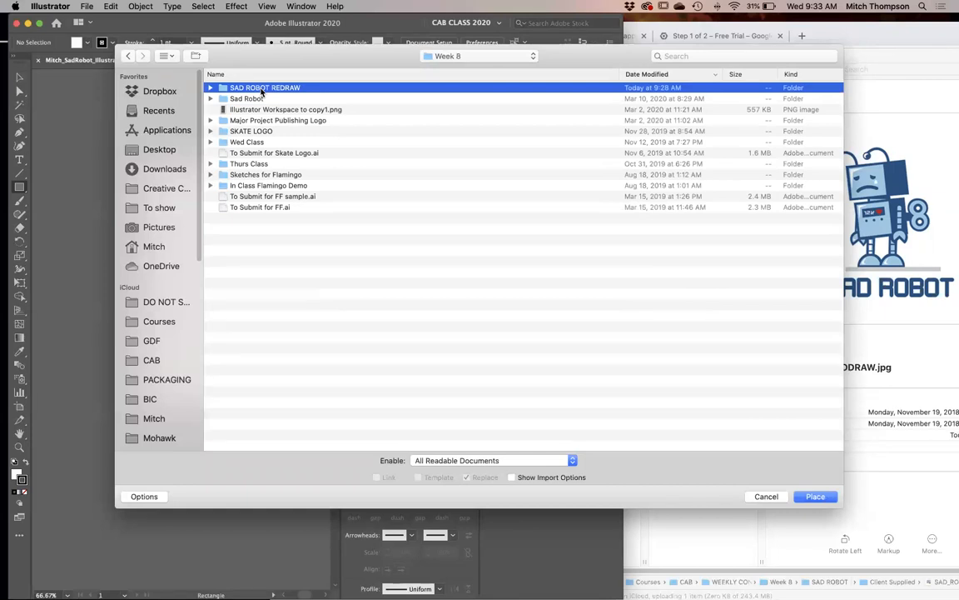
{"action": "double_click", "coordinate": [261, 89]}
{"action": "double_click", "coordinate": [261, 88]}
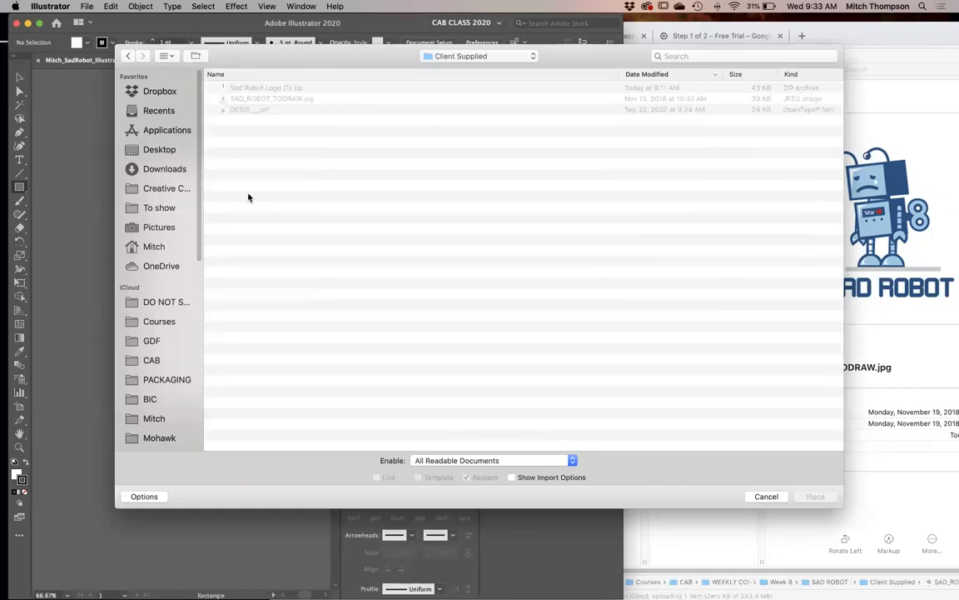
{"action": "left_click", "coordinate": [253, 100]}
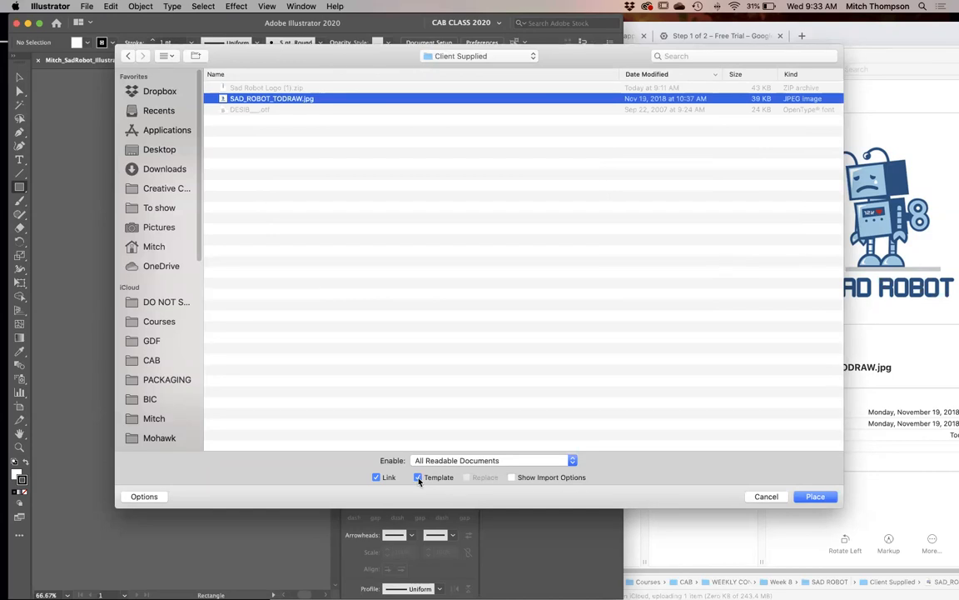
{"action": "left_click", "coordinate": [815, 497]}
{"action": "left_click", "coordinate": [184, 190]}
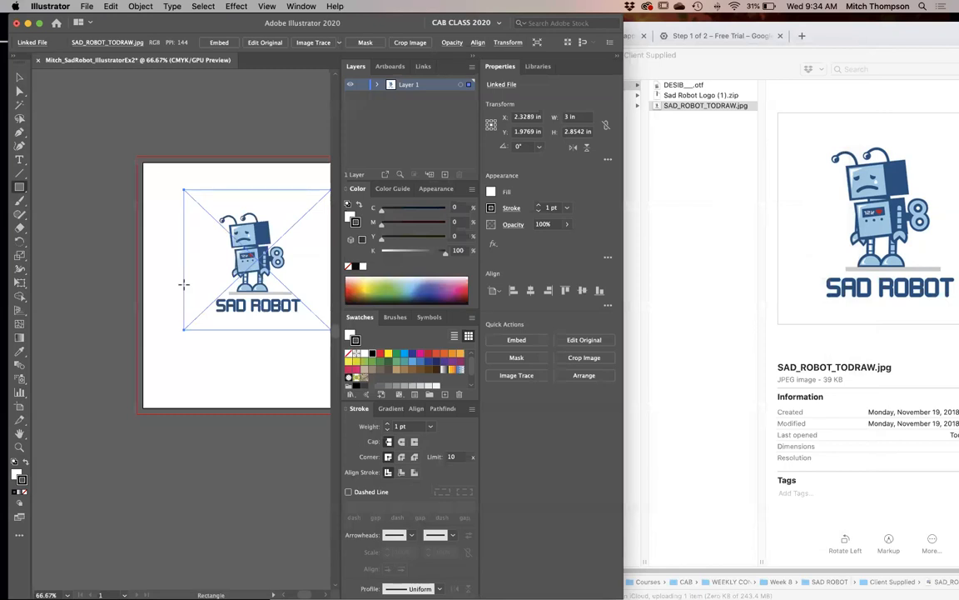
{"action": "key", "text": "Delete"}
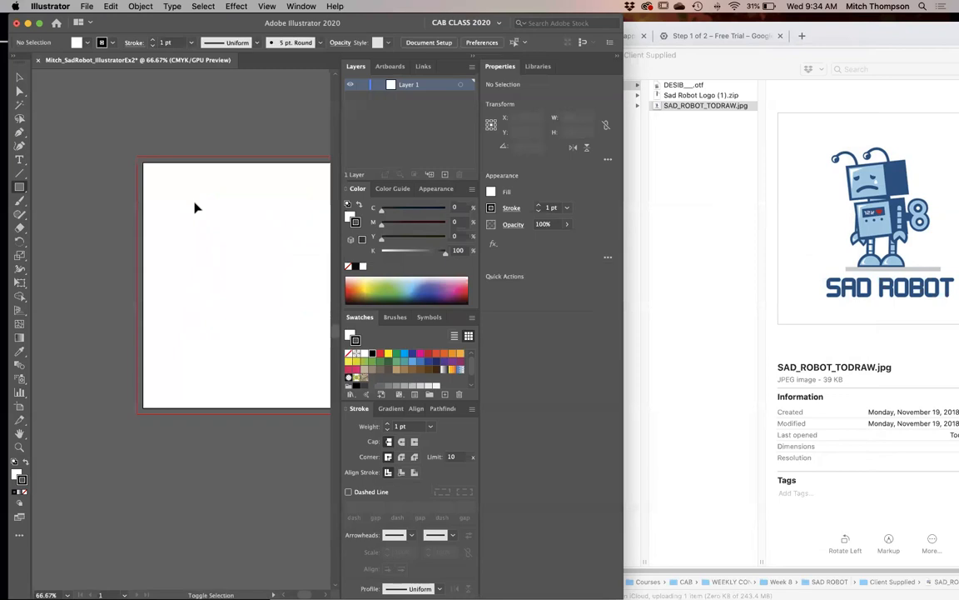
Step: Run Place again for SAD_ROBOT_TODRAW.jpg with Link on, drop it near the artboard's upper-left corner, and delete it
{"action": "key", "text": "shift+super+p"}
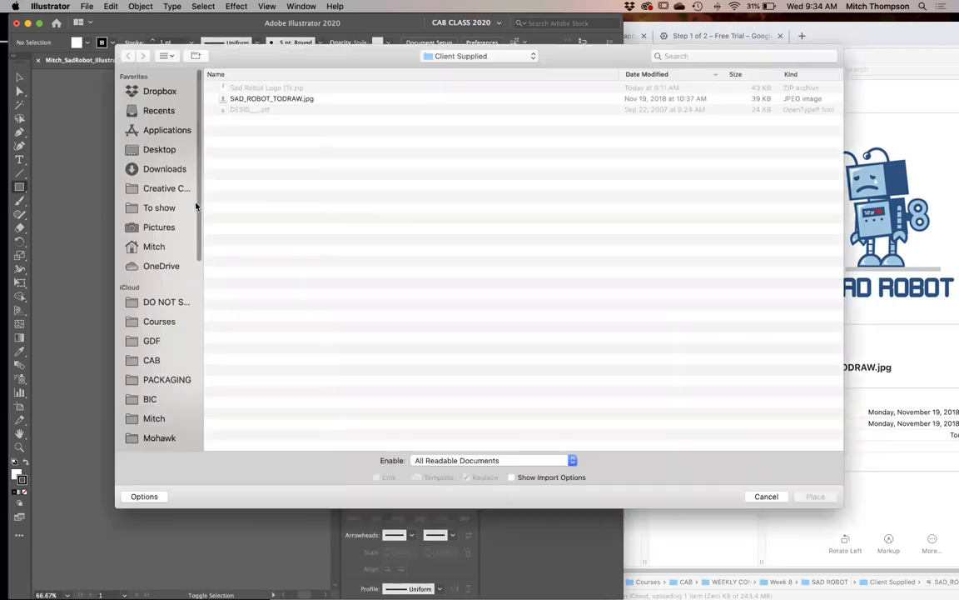
{"action": "left_click", "coordinate": [230, 98]}
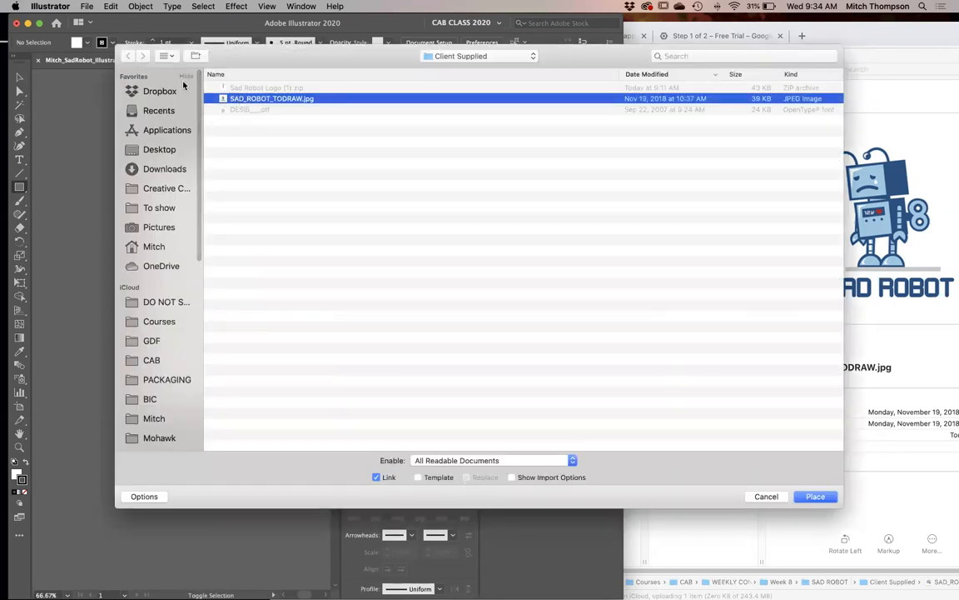
{"action": "left_click", "coordinate": [812, 496]}
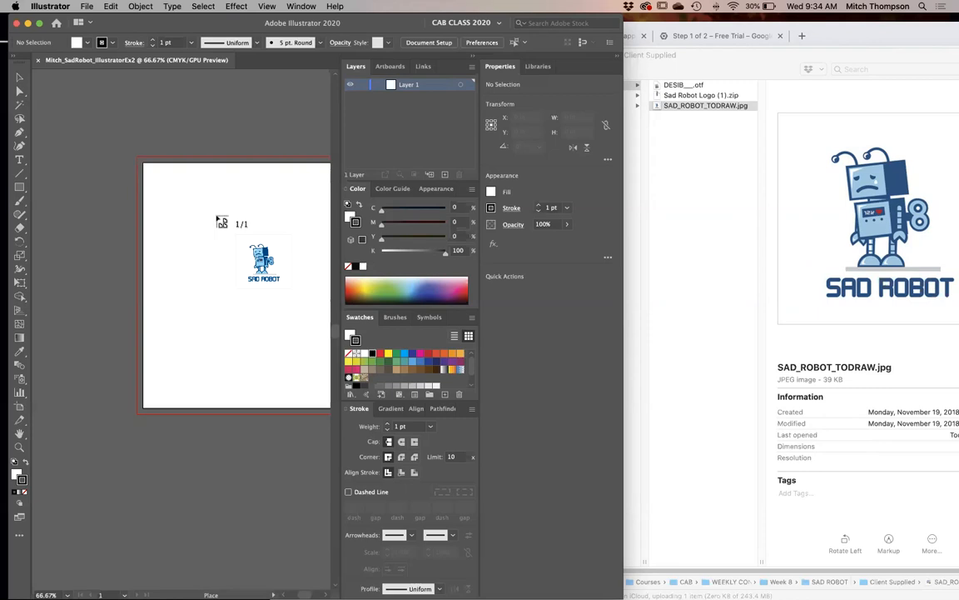
{"action": "left_click", "coordinate": [163, 191]}
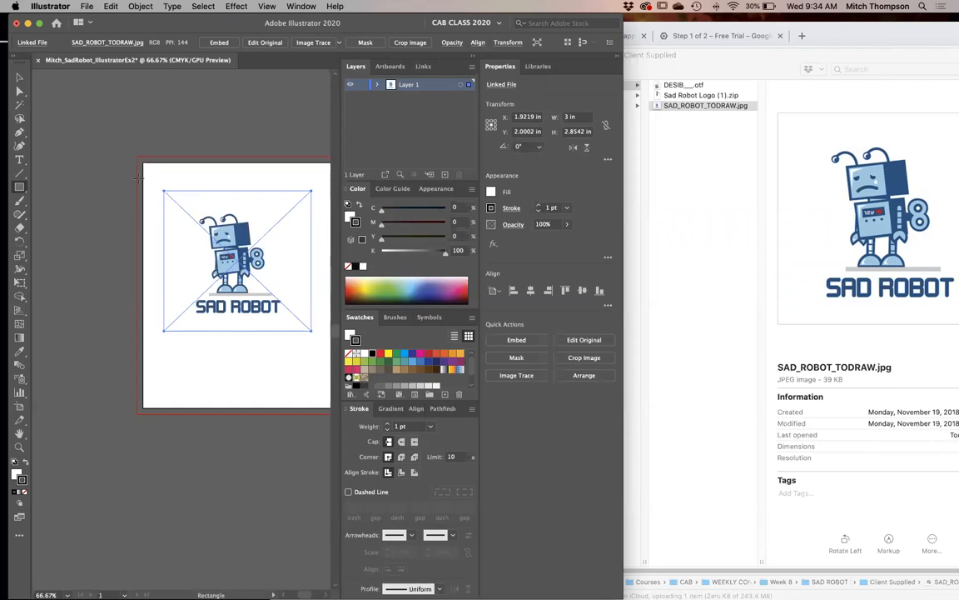
{"action": "key", "text": "Delete"}
Step: Bring SAD_ROBOT_TODRAW.jpg from the Client Supplied folder window onto the artboard as a linked image, dismissing the Rectangle size dialog
{"action": "left_click", "coordinate": [705, 121]}
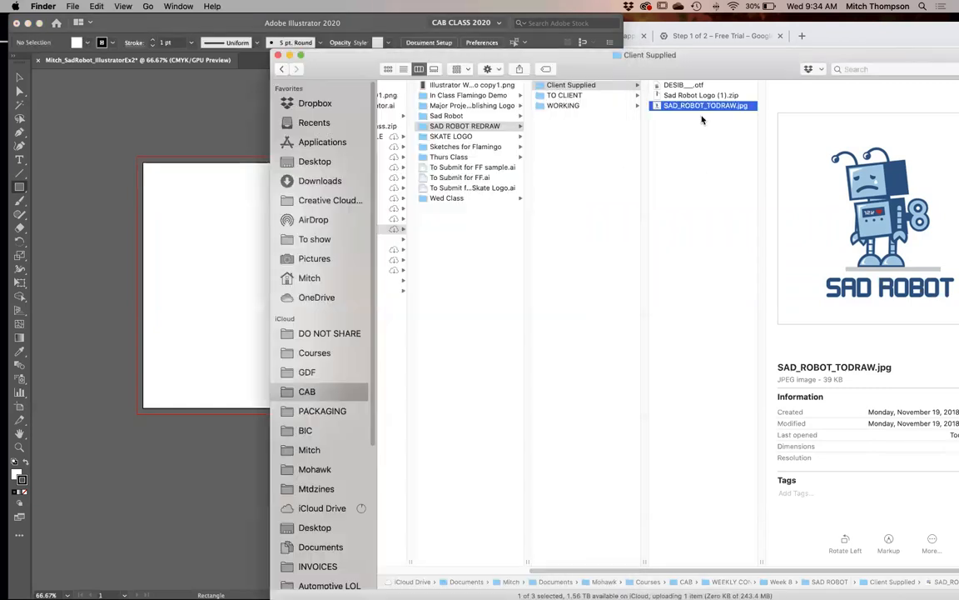
{"action": "left_click_drag", "start_coordinate": [702, 108], "coordinate": [204, 244]}
{"action": "left_click", "coordinate": [210, 386]}
{"action": "left_click", "coordinate": [211, 385]}
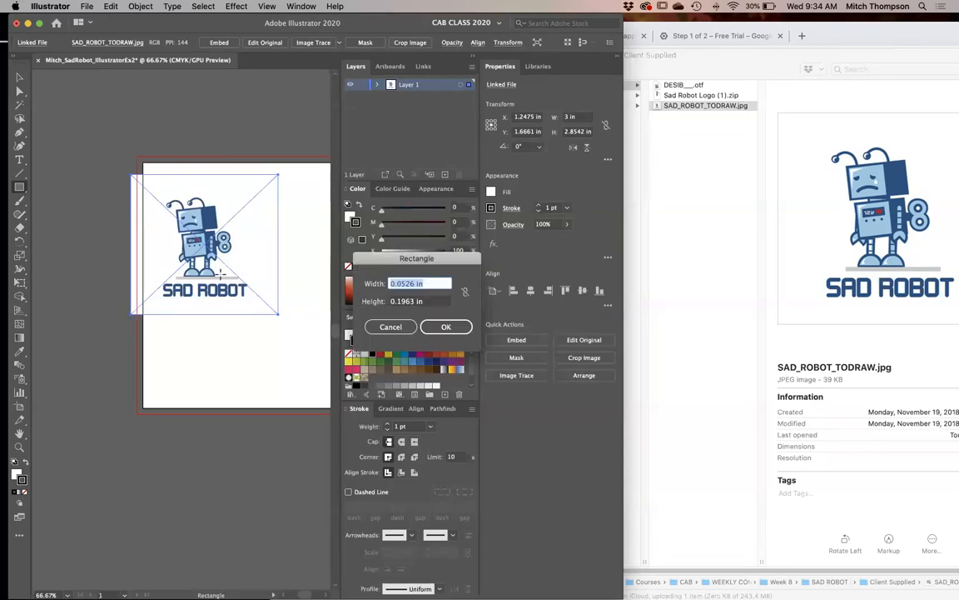
{"action": "left_click", "coordinate": [392, 326]}
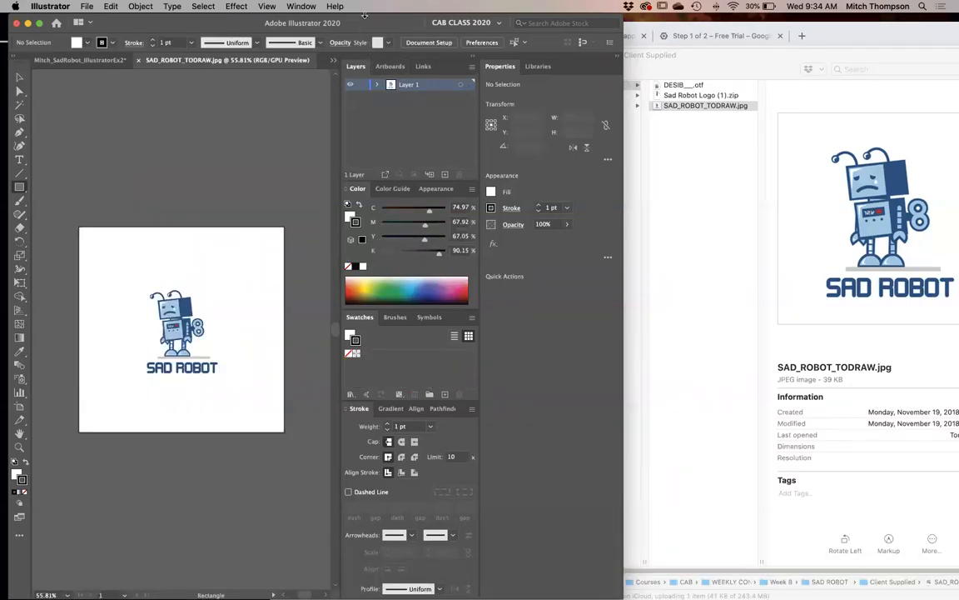
Step: Compare SAD_ROBOT_TODRAW.jpg opened as its own RGB document with the Mitch_SadRobot_IllustratorEx2 document, and close the separate image document
{"action": "left_click_drag", "start_coordinate": [324, 24], "coordinate": [432, 23]}
{"action": "left_click", "coordinate": [191, 64]}
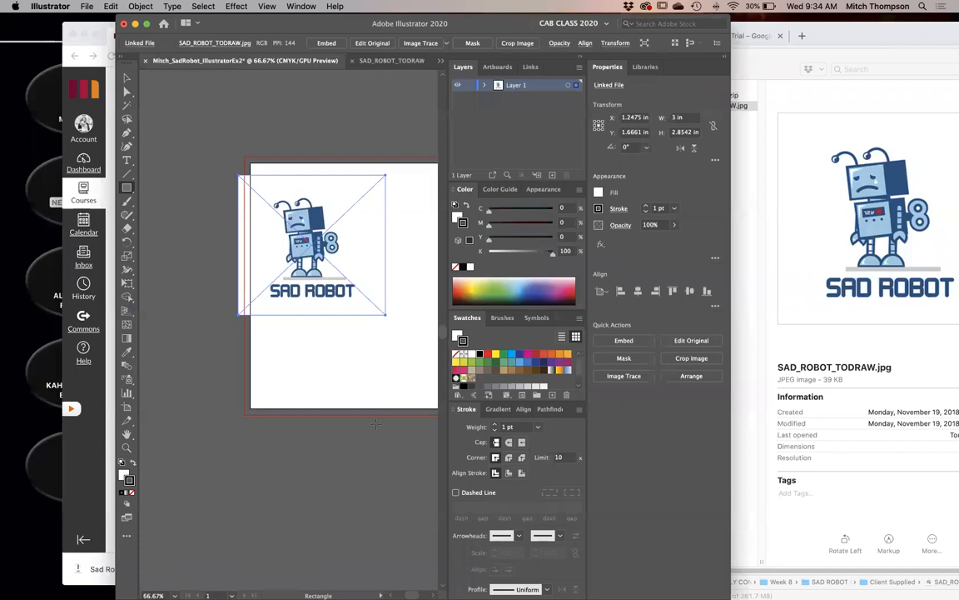
{"action": "left_click", "coordinate": [369, 63]}
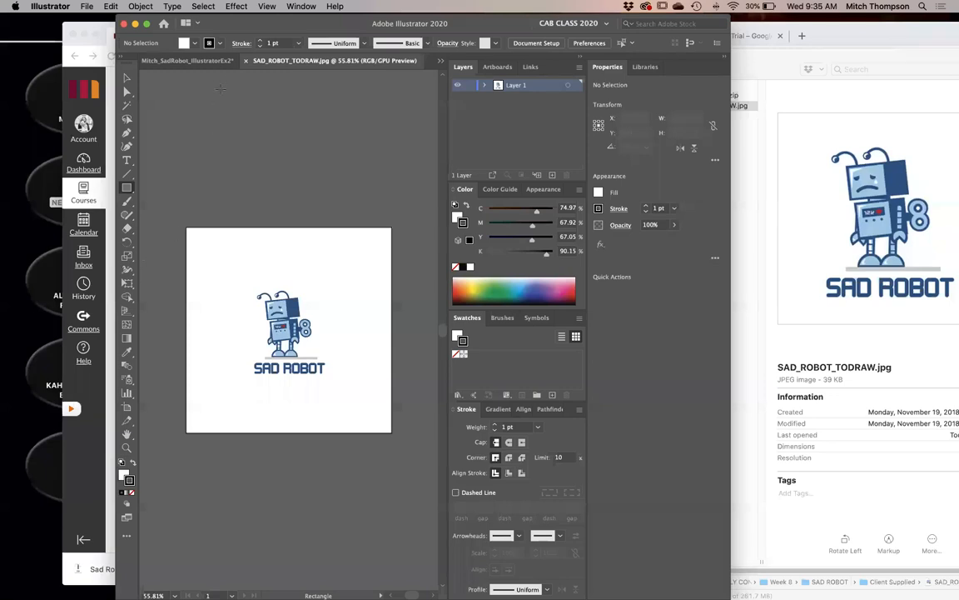
{"action": "left_click", "coordinate": [222, 58]}
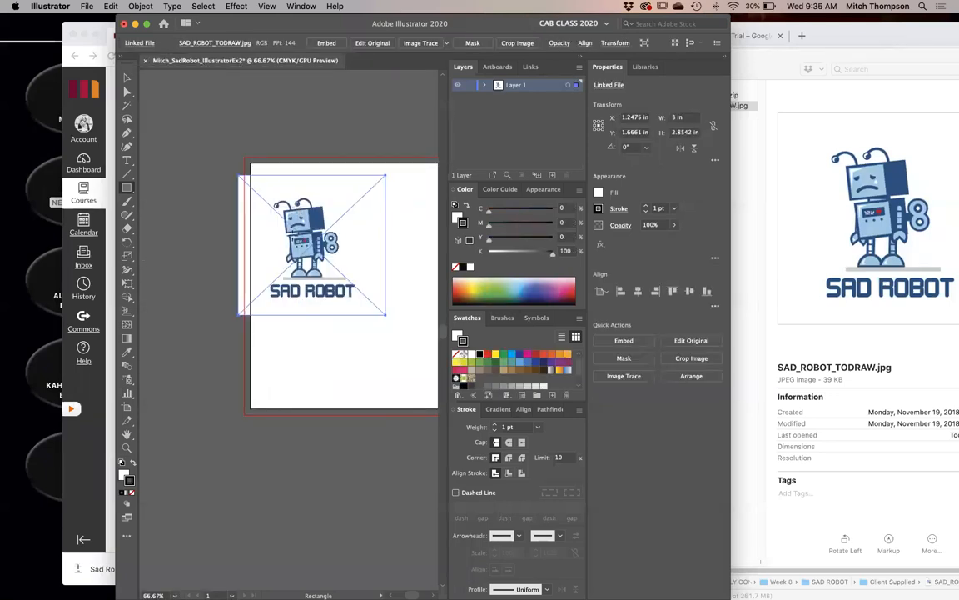
Step: Widen and reposition the Illustrator window so the whole artboard with the placed logo shows
{"action": "left_click_drag", "start_coordinate": [277, 24], "coordinate": [216, 36]}
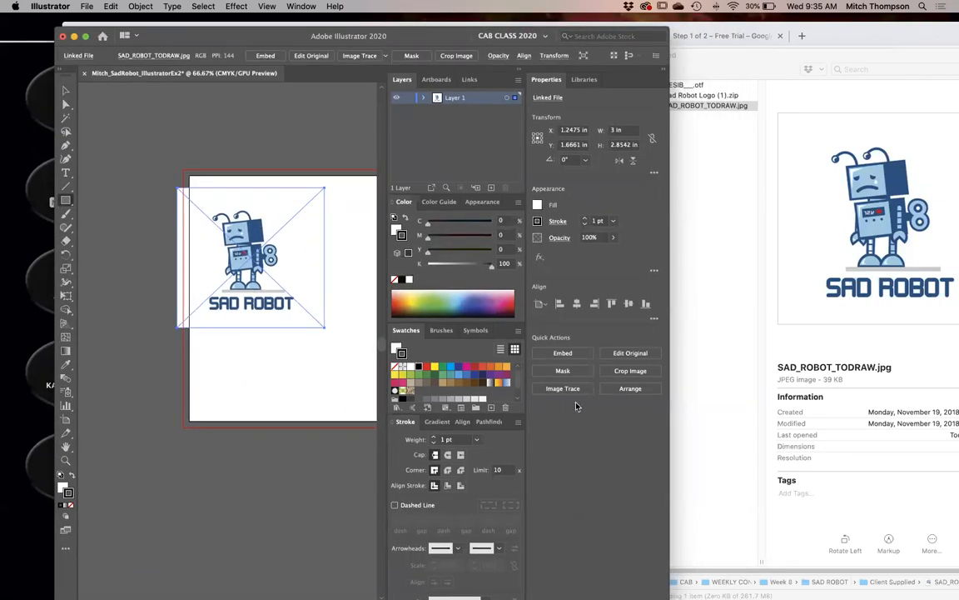
{"action": "left_click", "coordinate": [671, 441]}
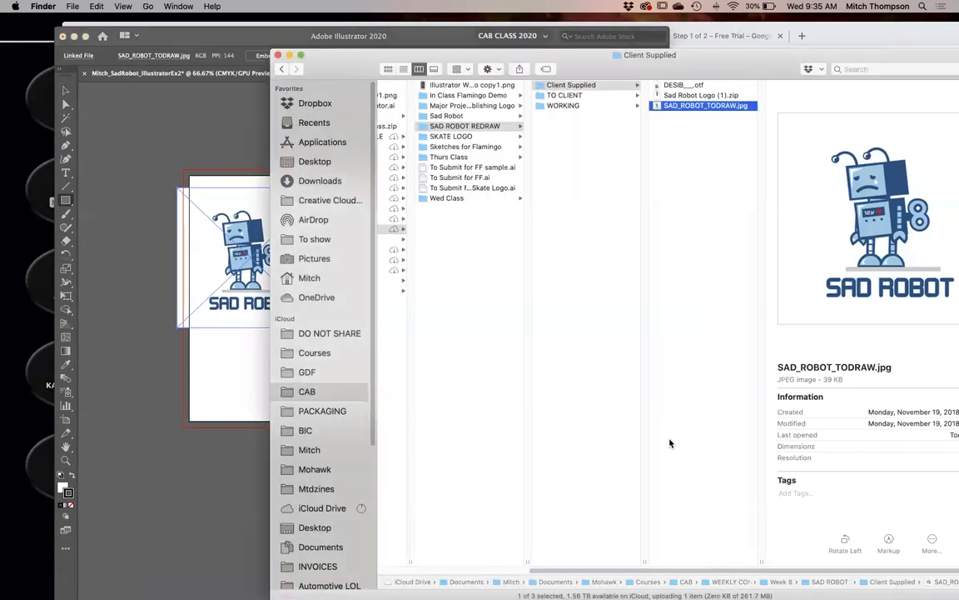
{"action": "left_click", "coordinate": [192, 391]}
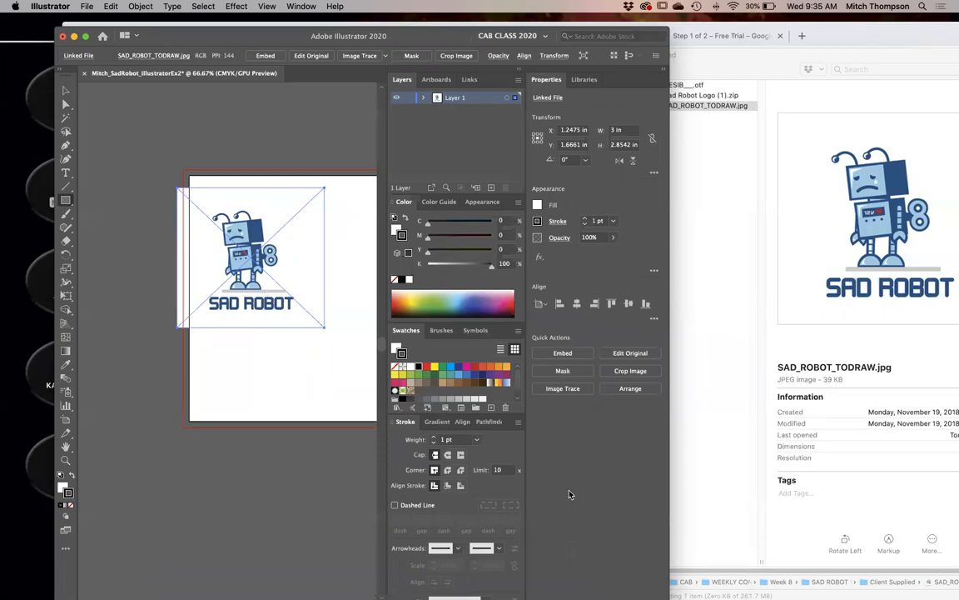
{"action": "left_click_drag", "start_coordinate": [669, 488], "coordinate": [958, 478]}
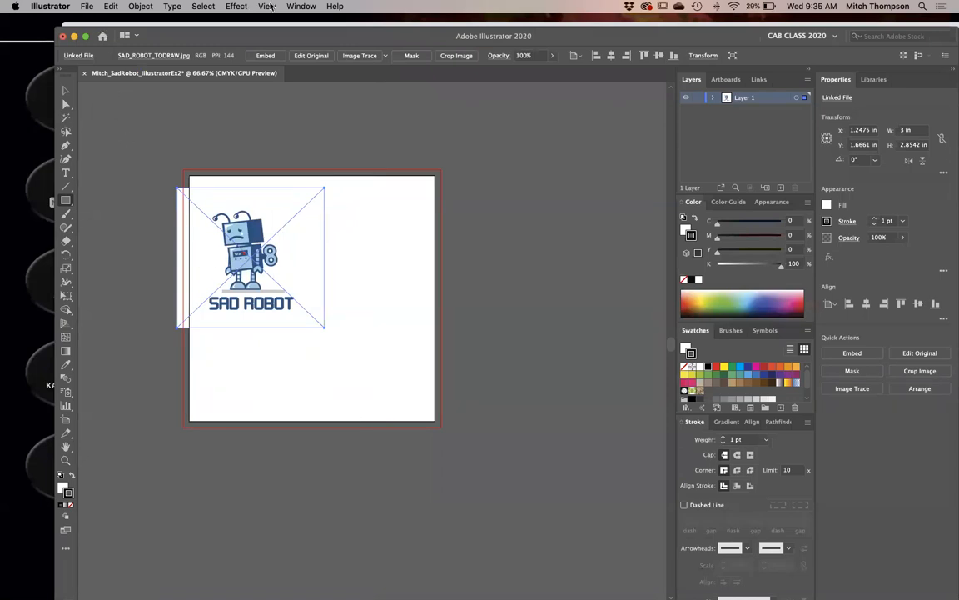
{"action": "left_click", "coordinate": [296, 7]}
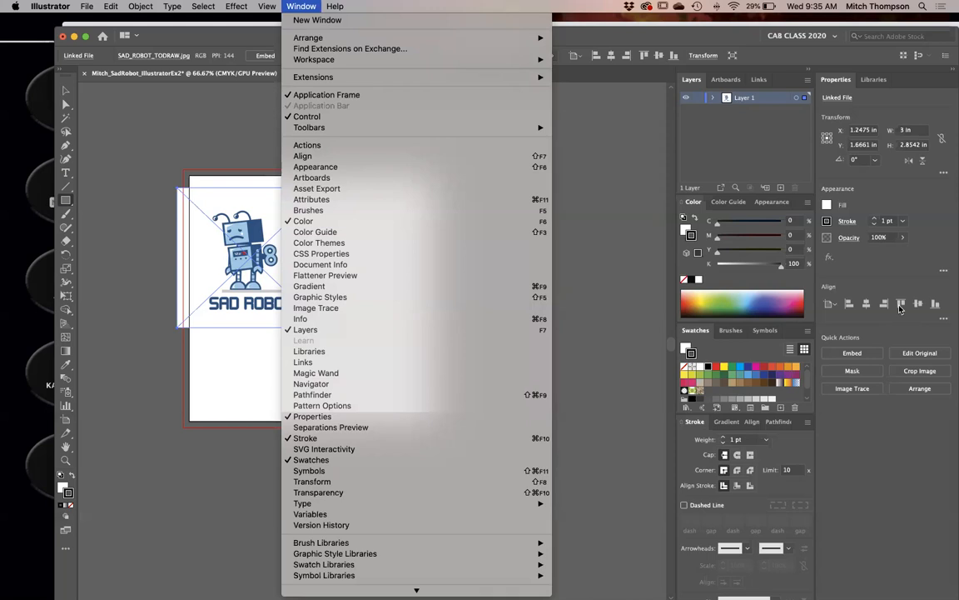
{"action": "left_click", "coordinate": [617, 33]}
{"action": "left_click_drag", "start_coordinate": [614, 37], "coordinate": [600, 26]}
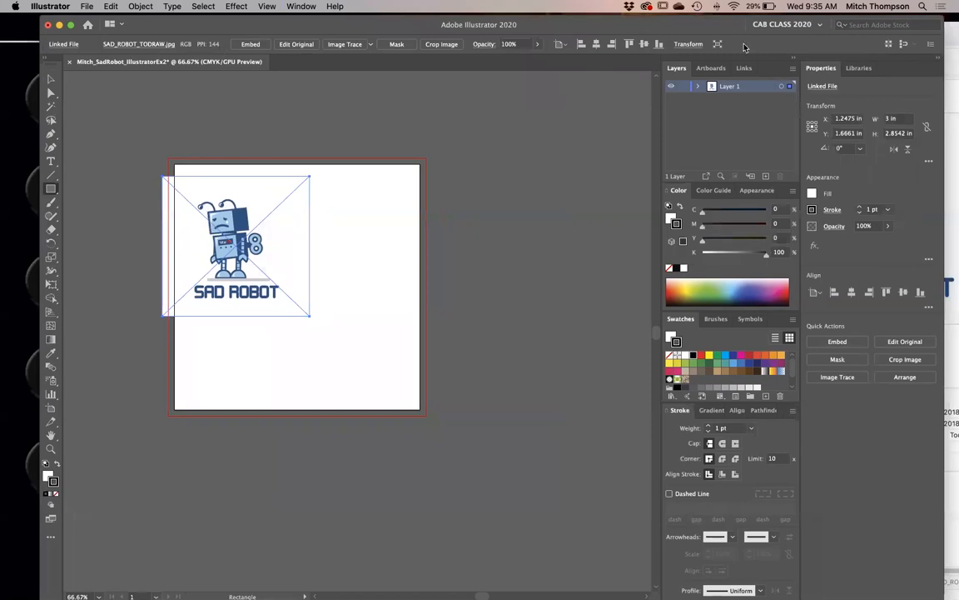
Step: Move the Illustrator window slightly so its control strip sits clear below the menu bar
{"action": "left_click", "coordinate": [245, 8]}
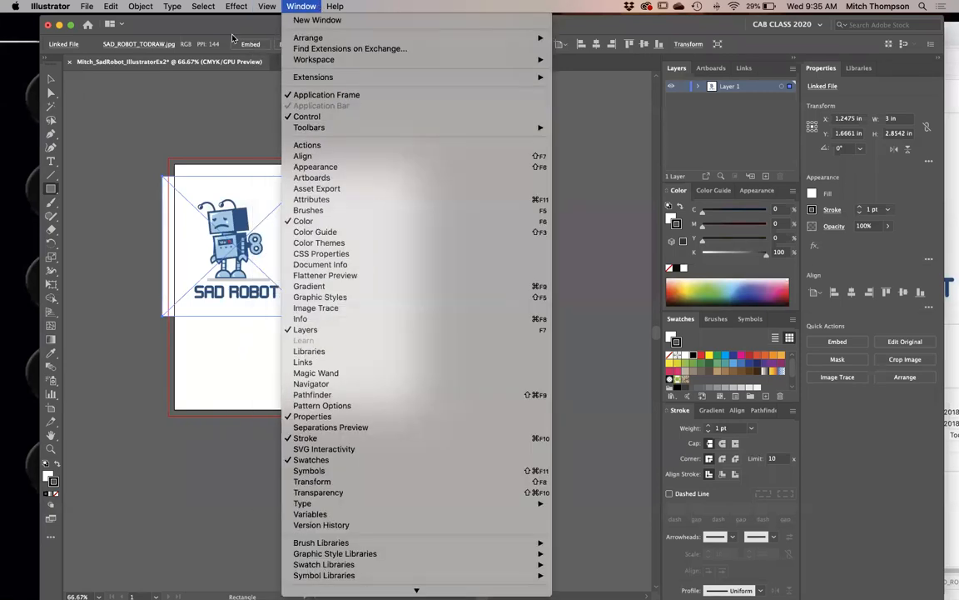
{"action": "mouse_move", "coordinate": [268, 7]}
{"action": "left_click", "coordinate": [160, 19]}
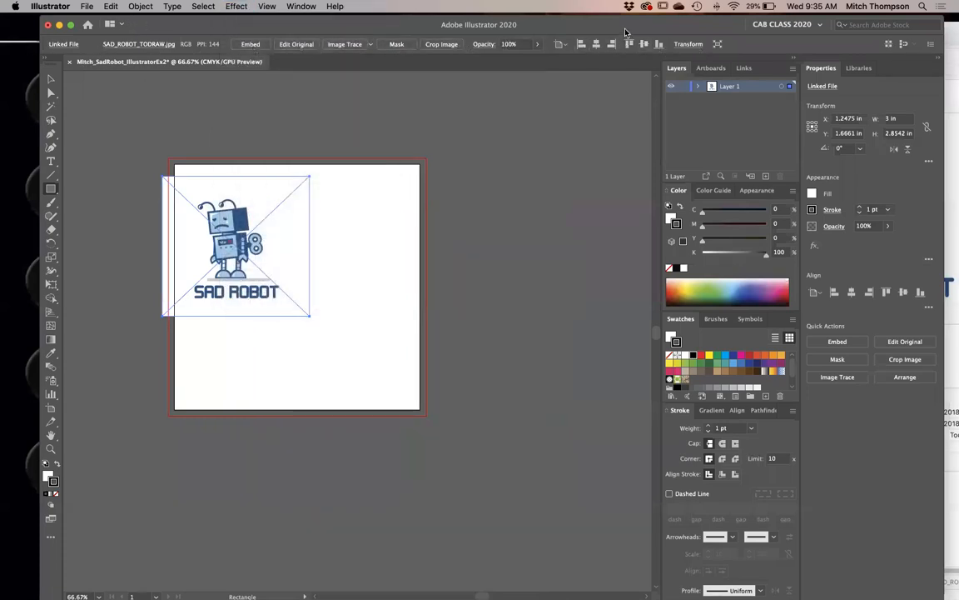
{"action": "left_click_drag", "start_coordinate": [565, 28], "coordinate": [566, 47]}
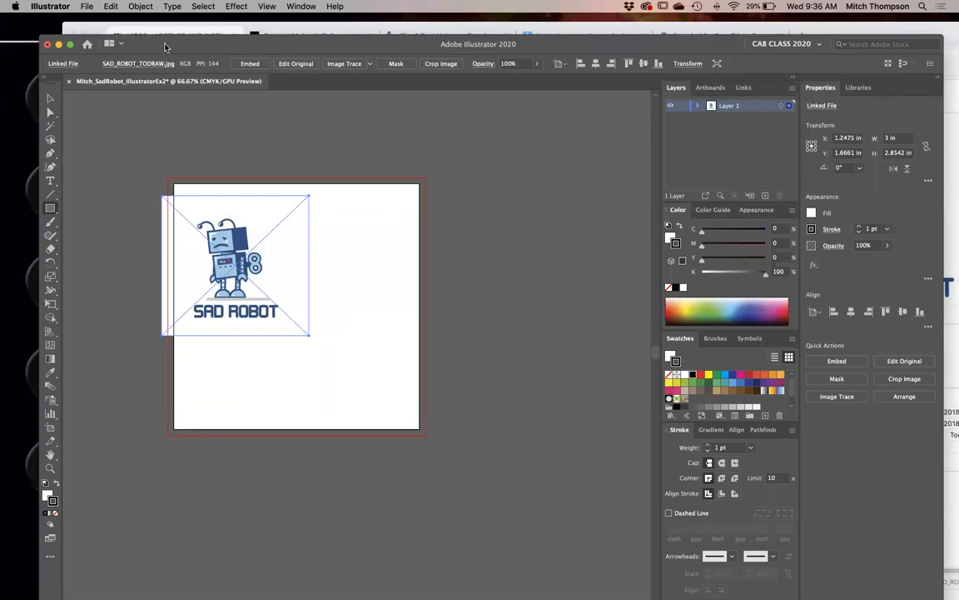
{"action": "left_click_drag", "start_coordinate": [165, 47], "coordinate": [164, 34]}
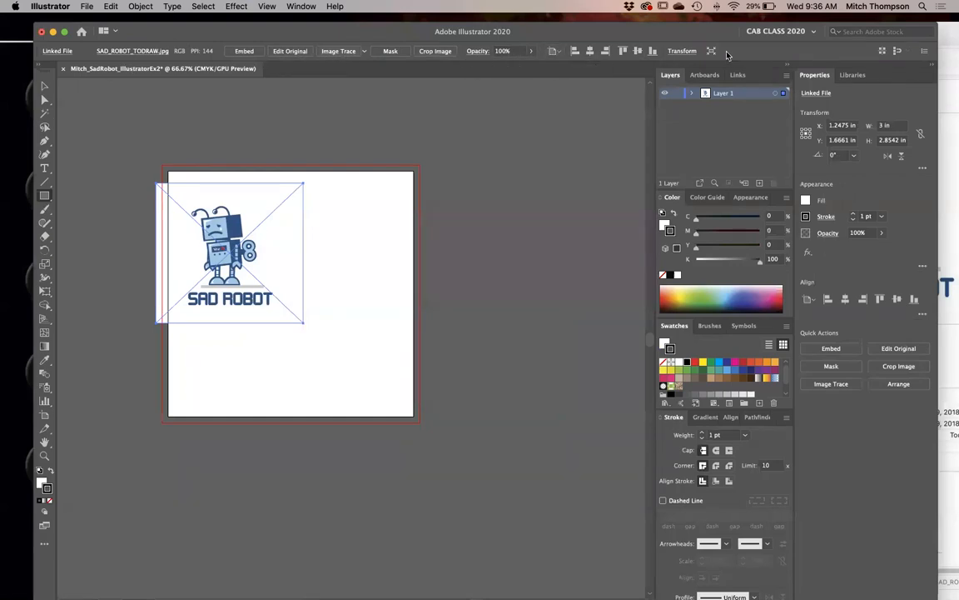
Step: Check the alignment target options and detach the Align controls as a floating panel beside the artboard
{"action": "left_click", "coordinate": [558, 52]}
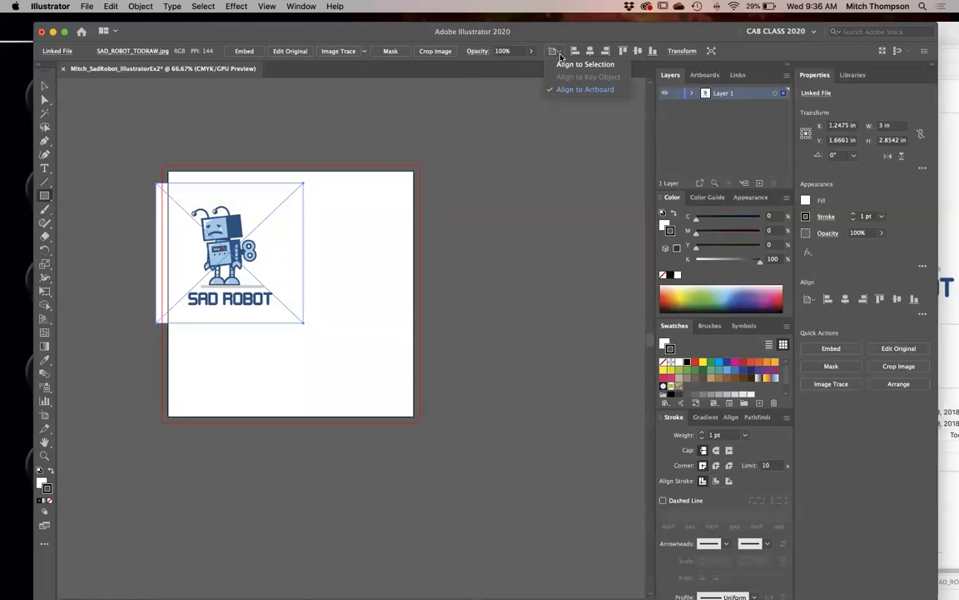
{"action": "left_click", "coordinate": [279, 35]}
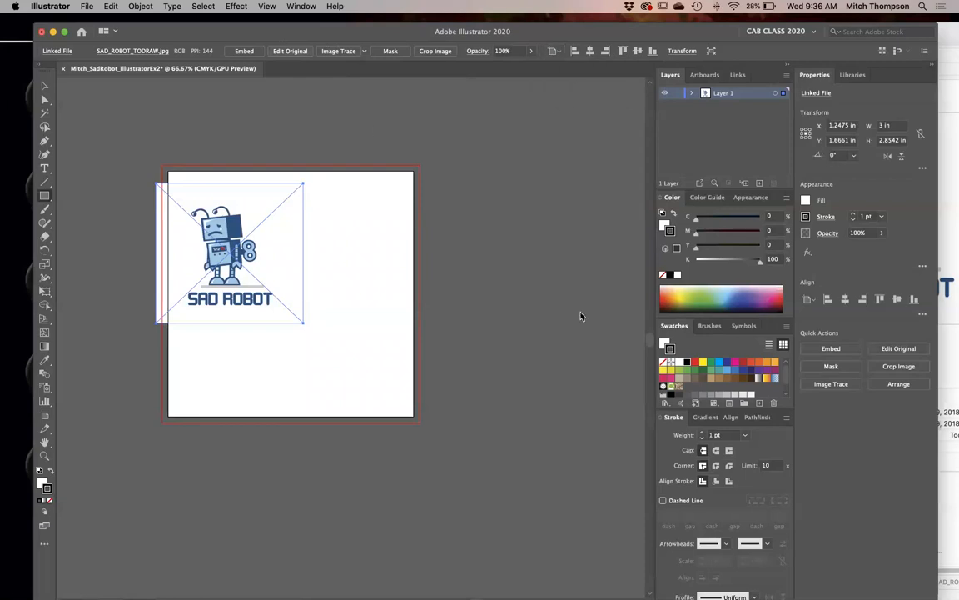
{"action": "left_click", "coordinate": [731, 416]}
{"action": "left_click_drag", "start_coordinate": [727, 499], "coordinate": [538, 104]}
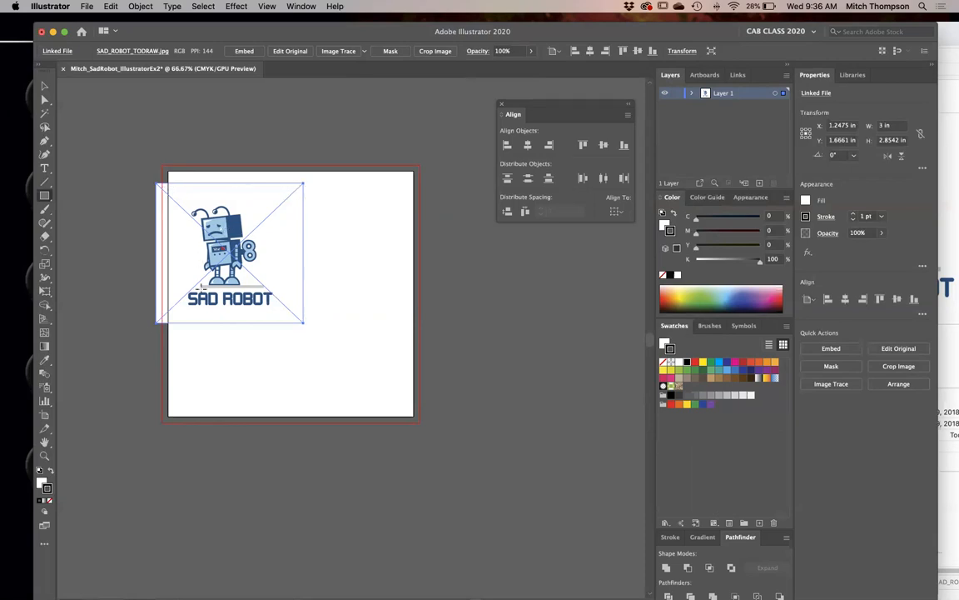
{"action": "left_click_drag", "start_coordinate": [185, 294], "coordinate": [273, 314]}
{"action": "key", "text": "super+z"}
{"action": "left_click", "coordinate": [198, 182]}
{"action": "left_click", "coordinate": [403, 327]}
Step: Select the placed robot image with the Selection tool and check which alignment target applies to it
{"action": "key", "text": "v"}
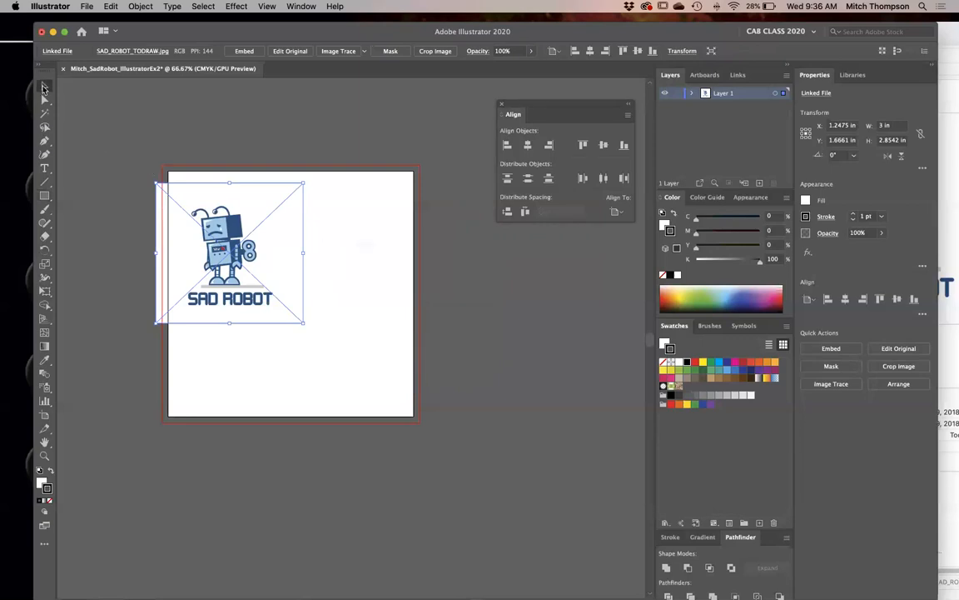
{"action": "left_click", "coordinate": [171, 119]}
{"action": "left_click", "coordinate": [248, 318]}
{"action": "left_click", "coordinate": [342, 345]}
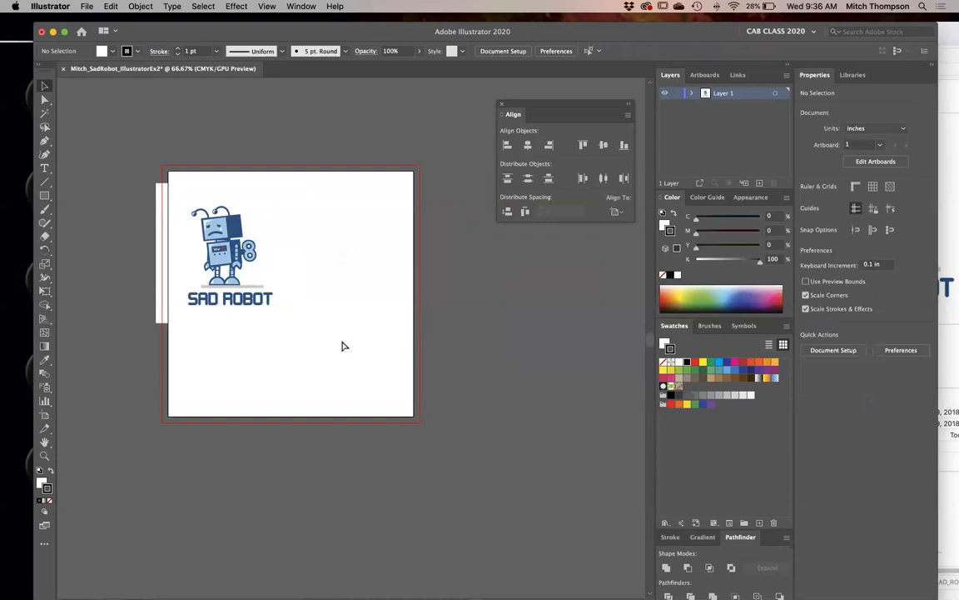
{"action": "left_click", "coordinate": [281, 293]}
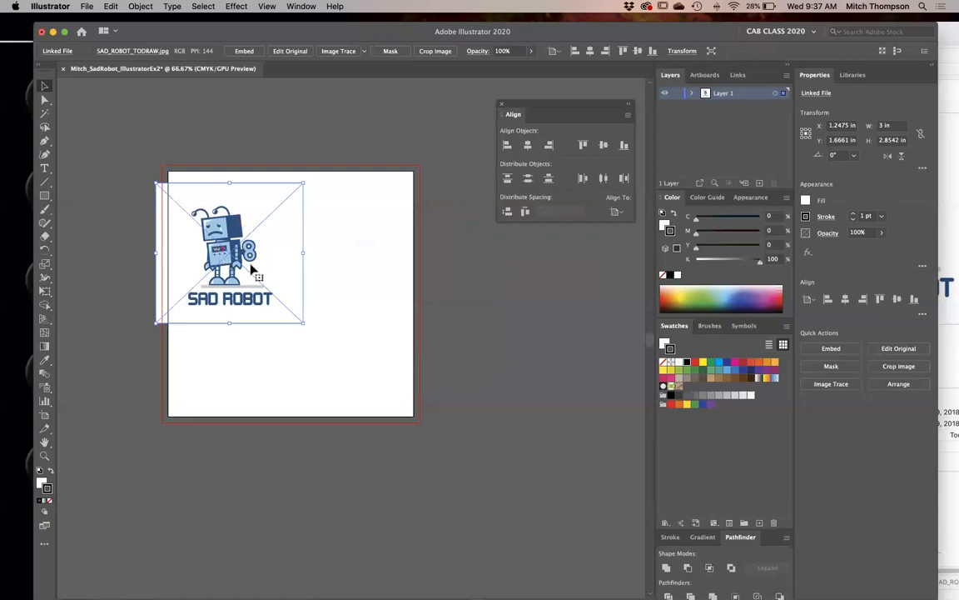
{"action": "left_click", "coordinate": [615, 212]}
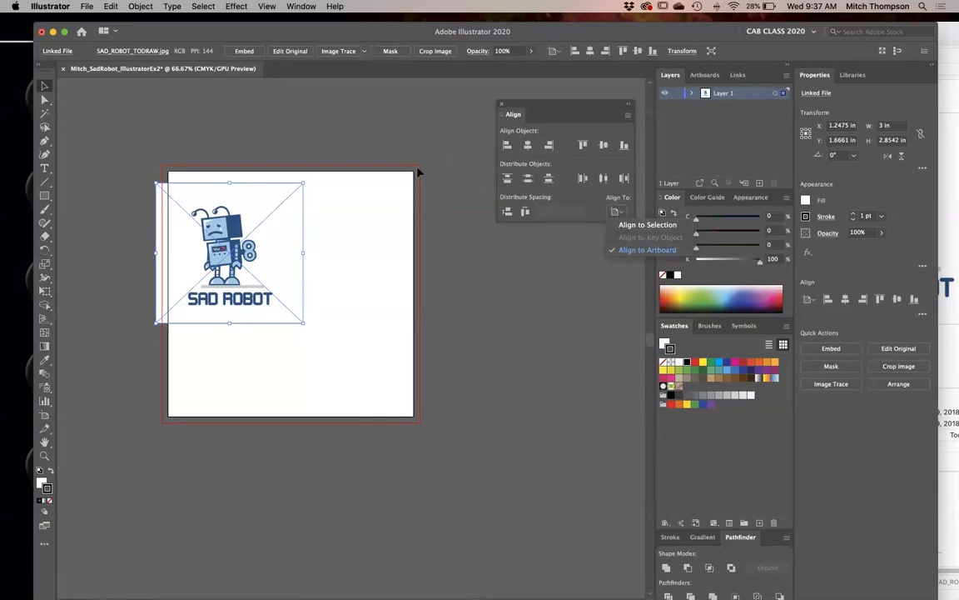
{"action": "left_click", "coordinate": [205, 152]}
Step: Draw three test rectangles for aligning, one across the artboard's lower edge and two below the artboard
{"action": "left_click", "coordinate": [200, 169]}
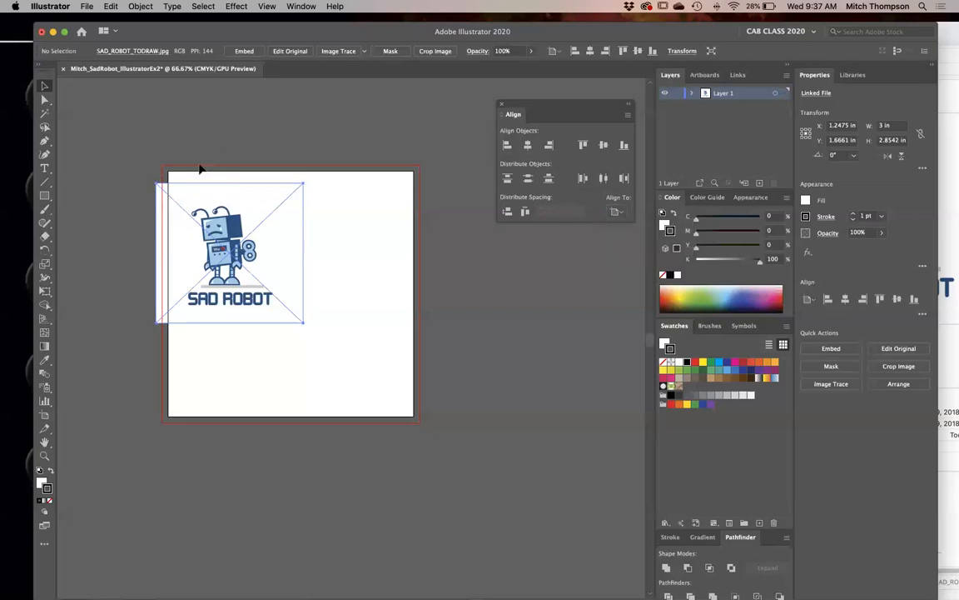
{"action": "left_click", "coordinate": [45, 195]}
{"action": "left_click_drag", "start_coordinate": [309, 318], "coordinate": [353, 421]}
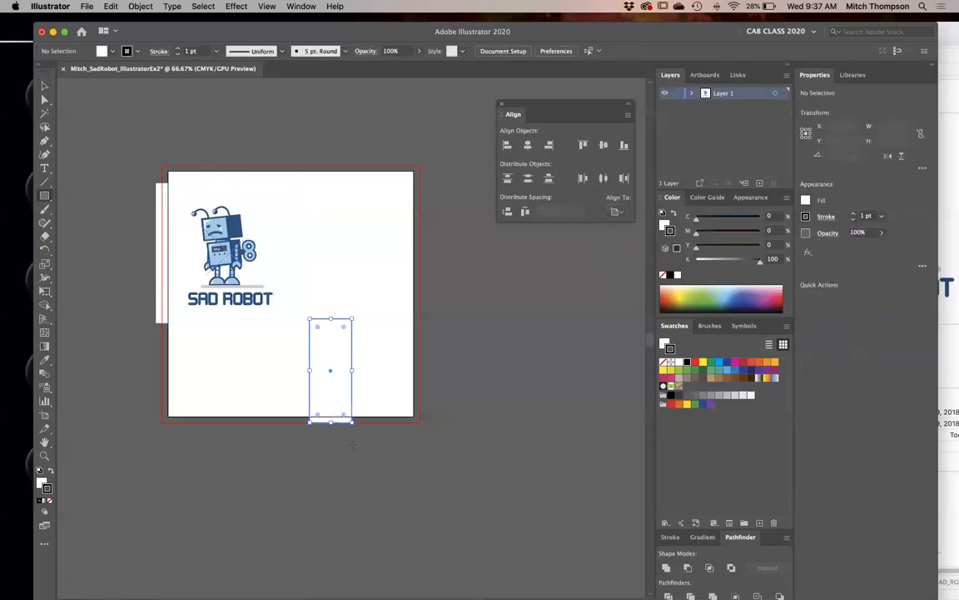
{"action": "left_click_drag", "start_coordinate": [202, 423], "coordinate": [235, 492]}
{"action": "left_click_drag", "start_coordinate": [377, 477], "coordinate": [436, 548]}
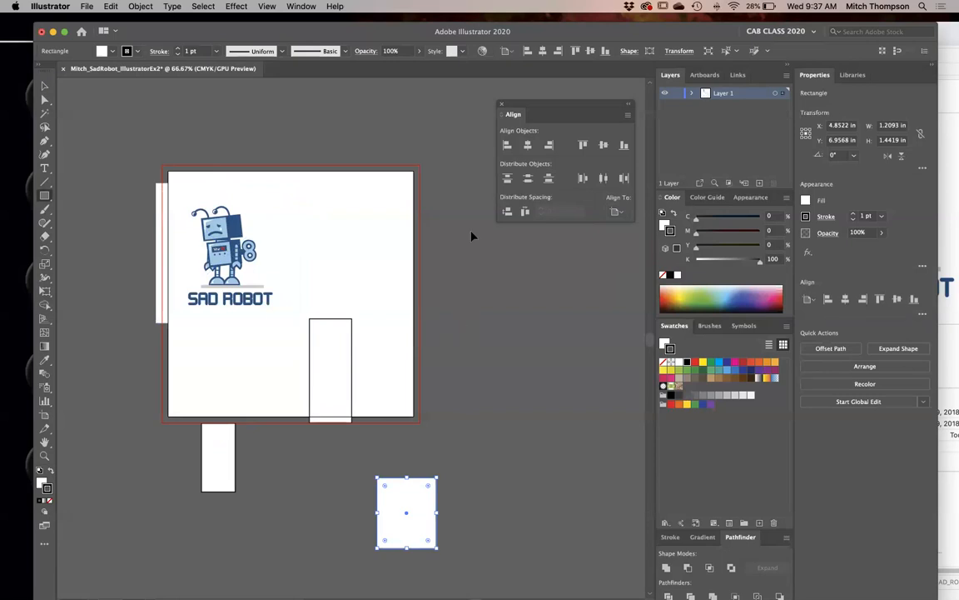
Step: Align the image and rectangles relative to the selection by horizontal centres, evenly distributed vertical centres, and common vertical centre
{"action": "key", "text": "super+a"}
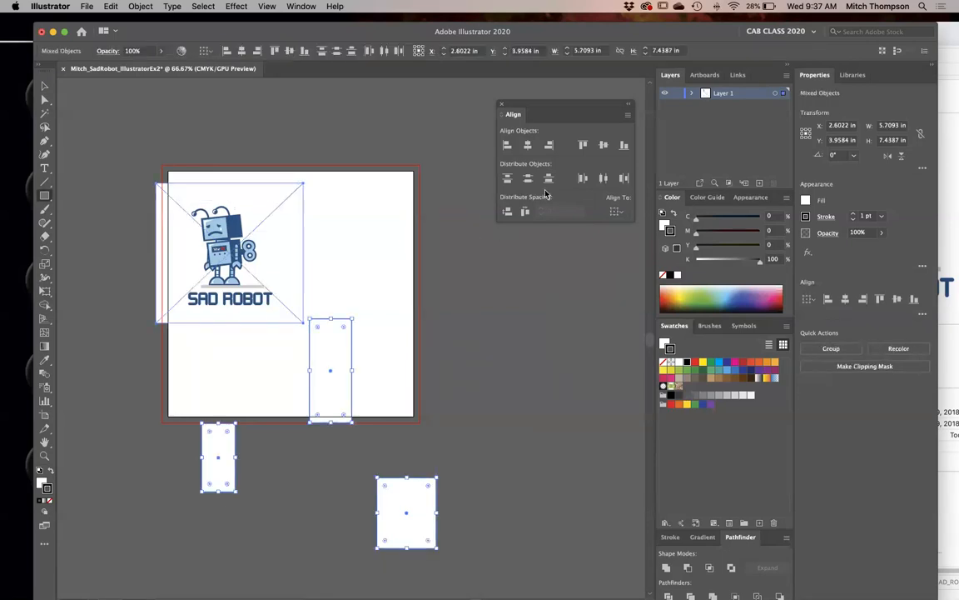
{"action": "left_click", "coordinate": [616, 213]}
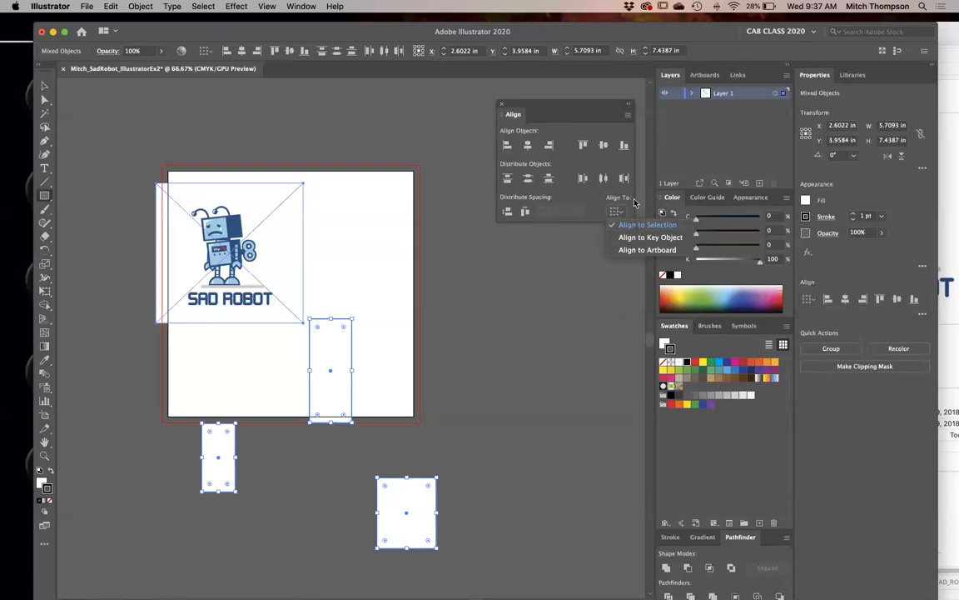
{"action": "left_click", "coordinate": [591, 108]}
{"action": "left_click", "coordinate": [527, 144]}
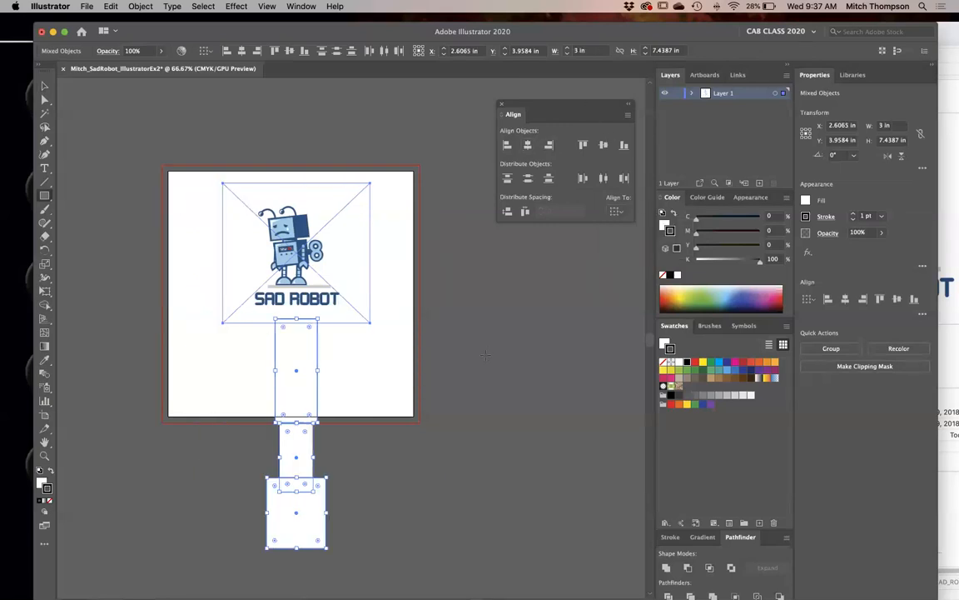
{"action": "left_click", "coordinate": [528, 178]}
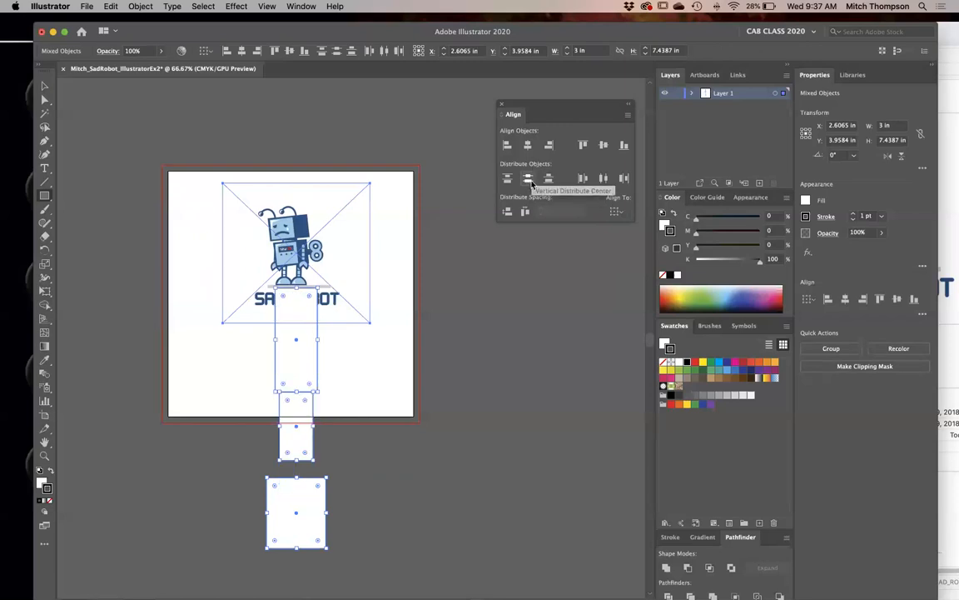
{"action": "left_click", "coordinate": [604, 144]}
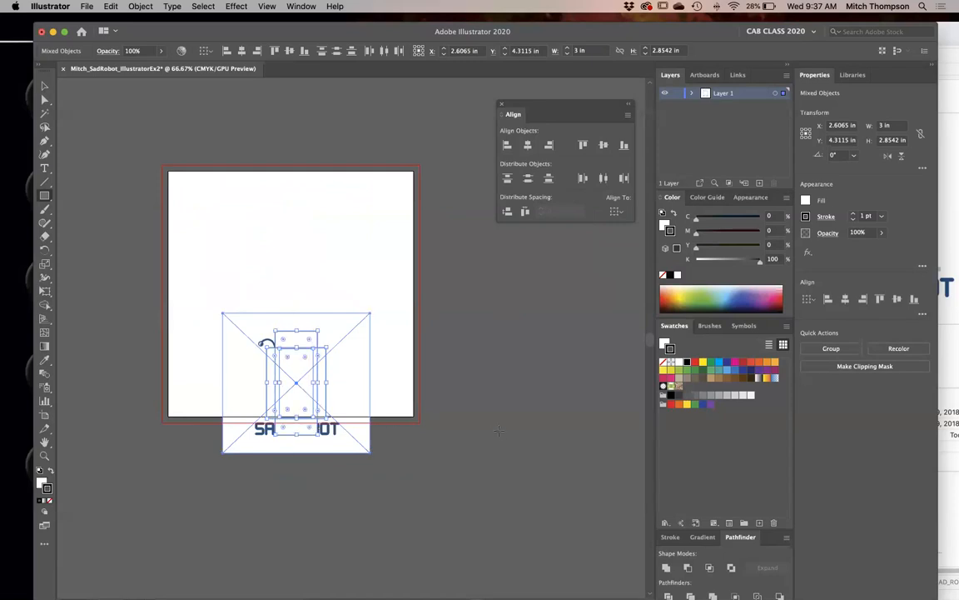
Step: Align the vertical centres of the image and rectangles to the artboard and view the stack in Outline mode
{"action": "left_click", "coordinate": [616, 211]}
{"action": "left_click", "coordinate": [643, 248]}
{"action": "left_click", "coordinate": [603, 145]}
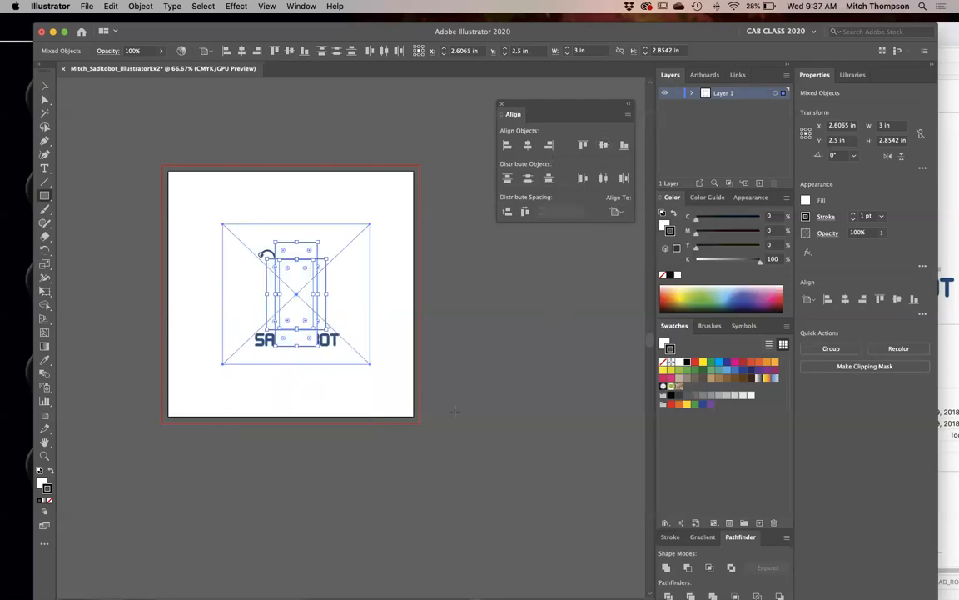
{"action": "key", "text": "super+shift+a"}
{"action": "key", "text": "super+y"}
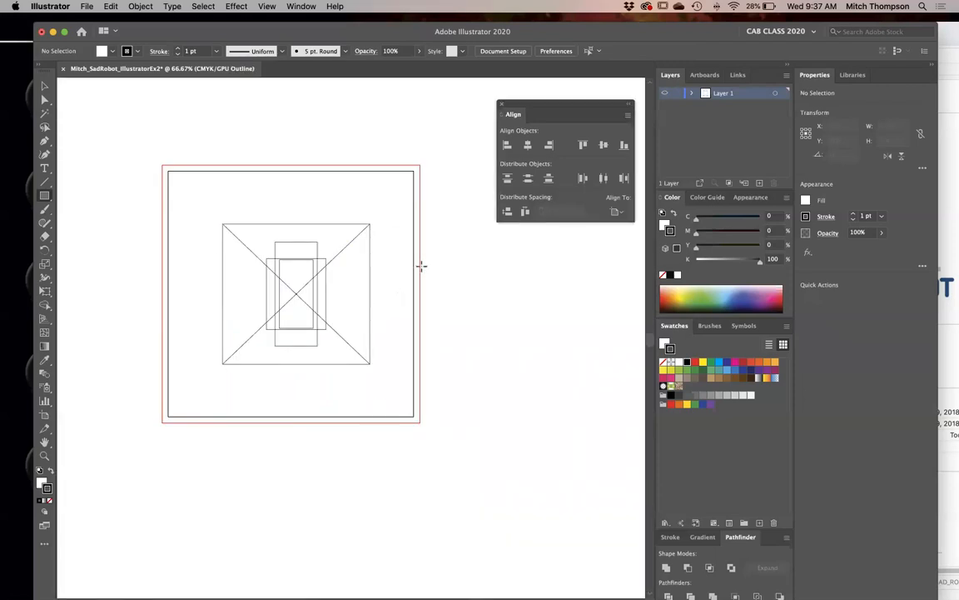
Step: Undo the test alignments of the image and rectangles and return to Preview mode
{"action": "left_click", "coordinate": [614, 216]}
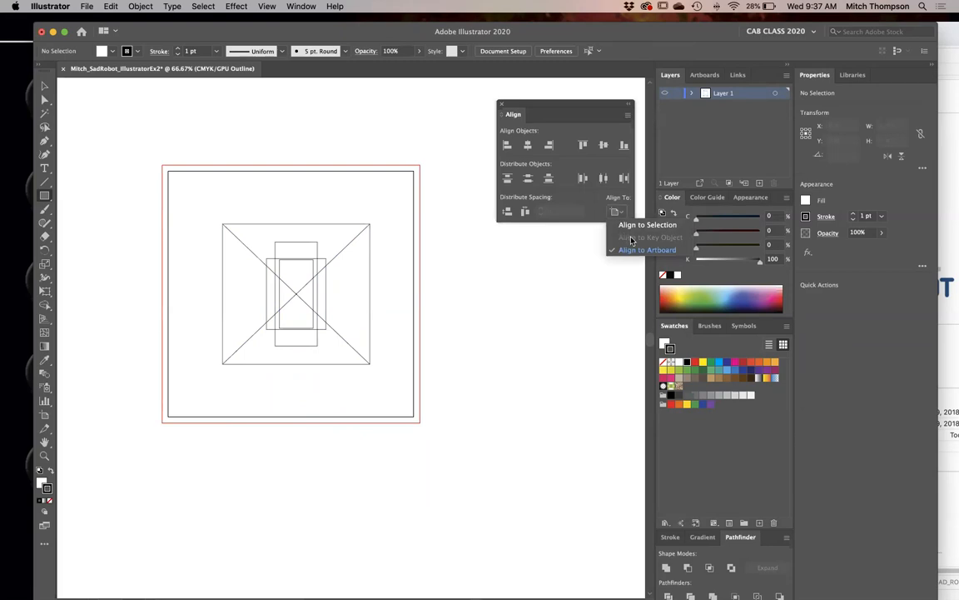
{"action": "key", "text": "super+z"}
{"action": "key", "text": "super+z"}
{"action": "key", "text": "super+z"}
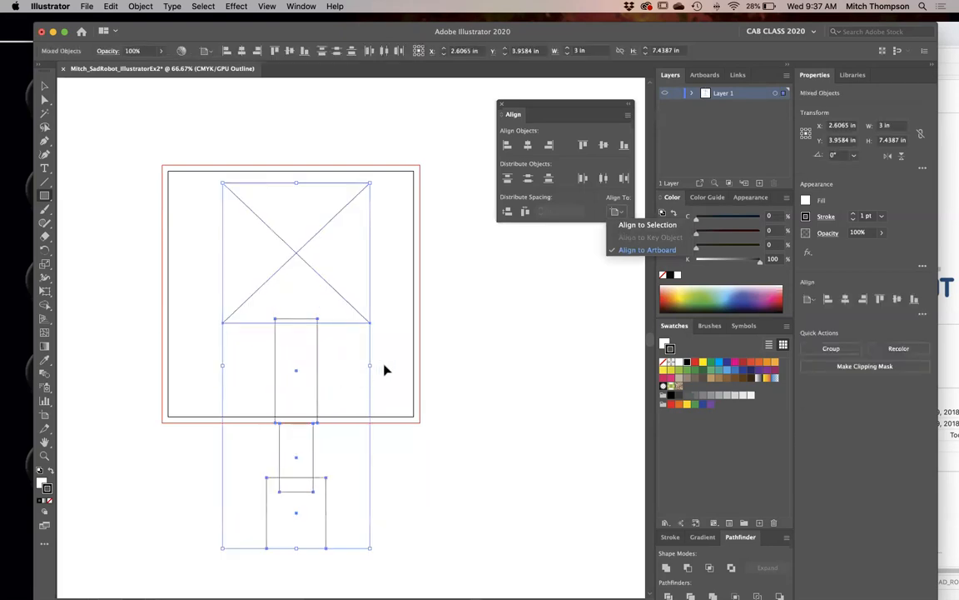
{"action": "key", "text": "super+y"}
{"action": "key", "text": "super+shift+z"}
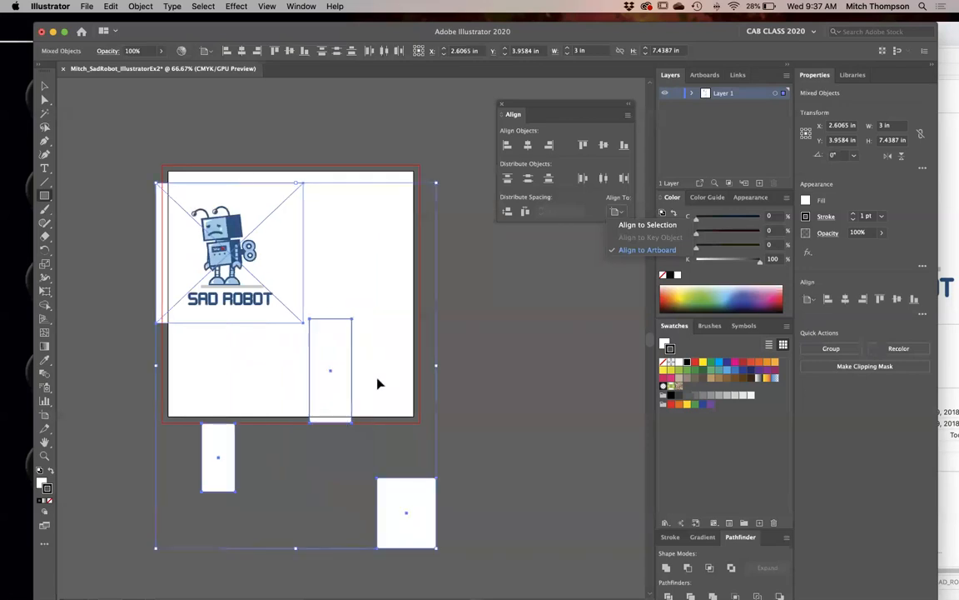
Step: Remove the three test rectangles, keeping only the placed robot image
{"action": "left_click_drag", "start_coordinate": [471, 376], "coordinate": [253, 548]}
{"action": "left_click", "coordinate": [478, 406], "text": "super"}
{"action": "left_click_drag", "start_coordinate": [478, 406], "coordinate": [200, 560]}
{"action": "key", "text": "Delete"}
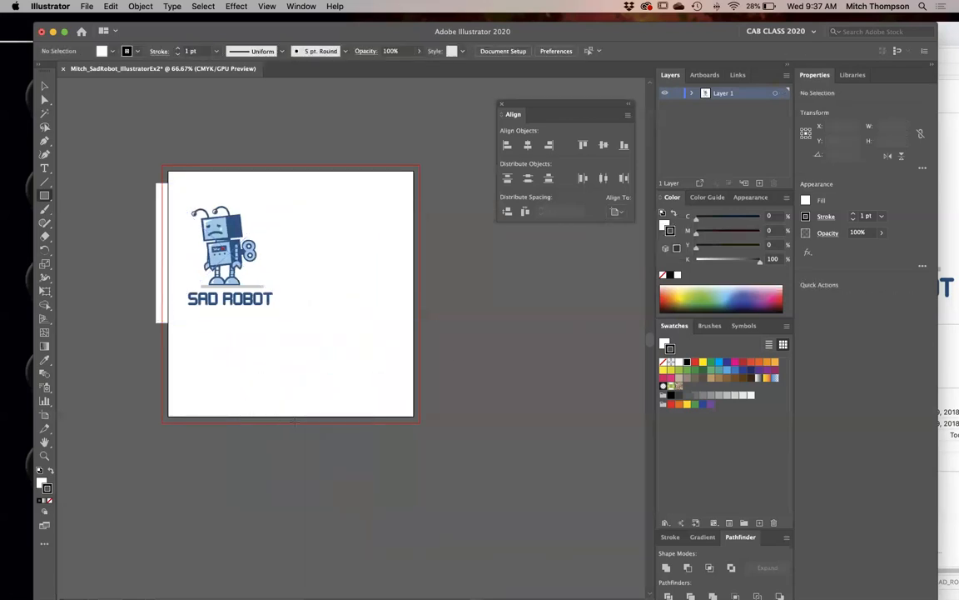
{"action": "left_click", "coordinate": [281, 265], "text": "super"}
{"action": "left_click_drag", "start_coordinate": [328, 373], "coordinate": [353, 475]}
{"action": "left_click_drag", "start_coordinate": [422, 459], "coordinate": [497, 505]}
{"action": "left_click_drag", "start_coordinate": [244, 468], "coordinate": [224, 494]}
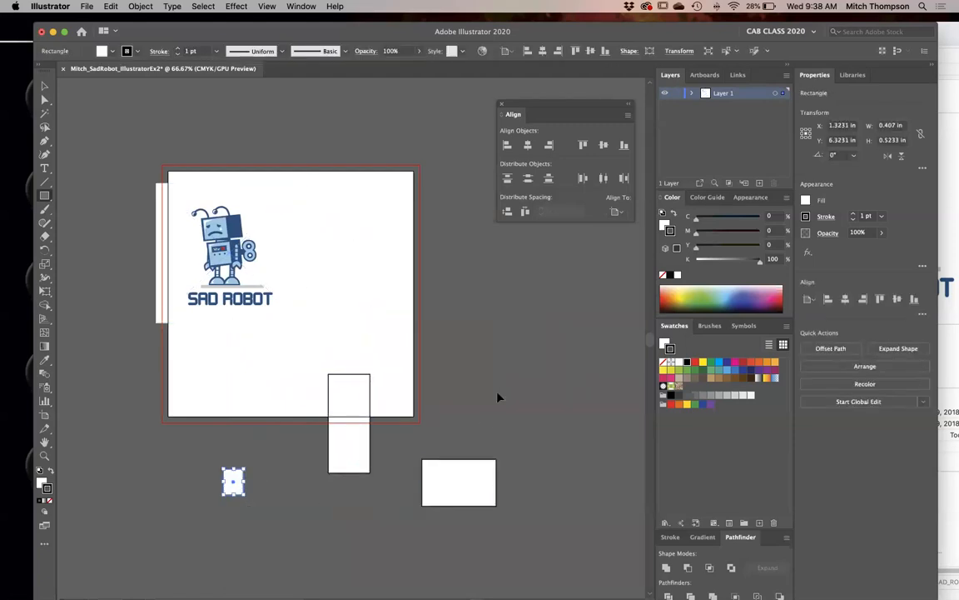
{"action": "key", "text": "super+z"}
{"action": "key", "text": "super+z"}
{"action": "key", "text": "super+z"}
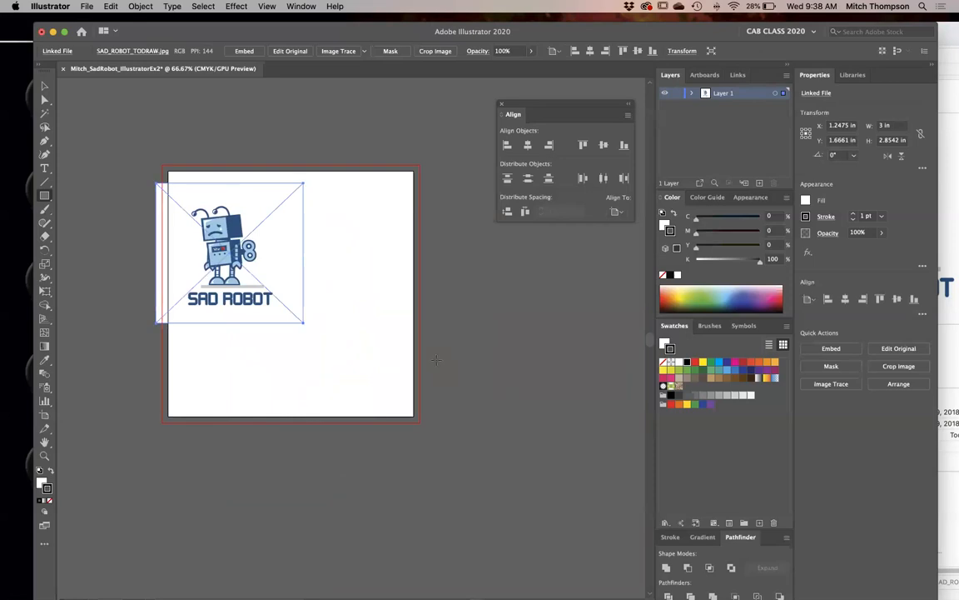
Step: Centre the placed robot image horizontally and vertically on the artboard using Align to Artboard
{"action": "left_click", "coordinate": [618, 215]}
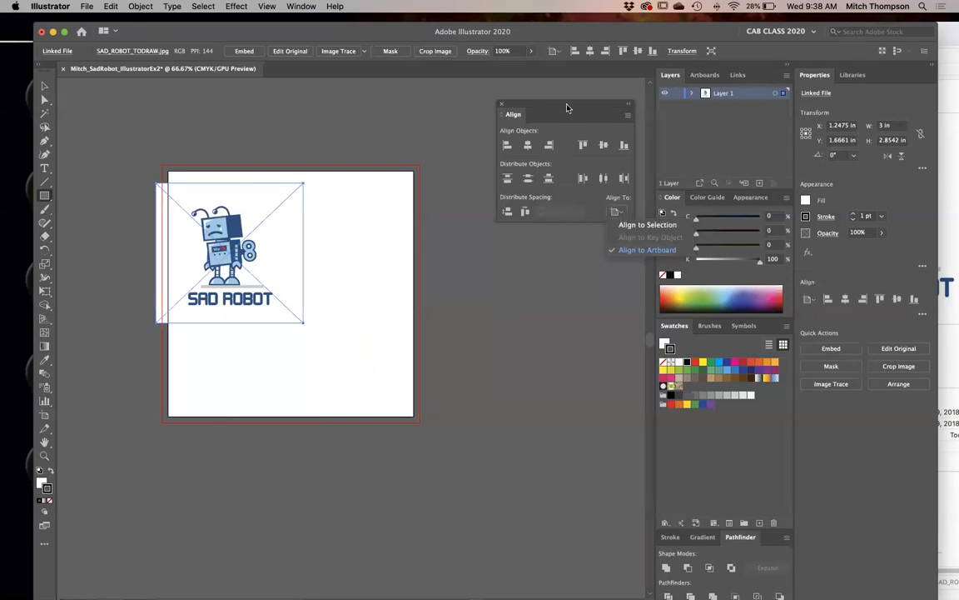
{"action": "left_click", "coordinate": [567, 108]}
{"action": "left_click", "coordinate": [527, 145]}
{"action": "left_click", "coordinate": [605, 146]}
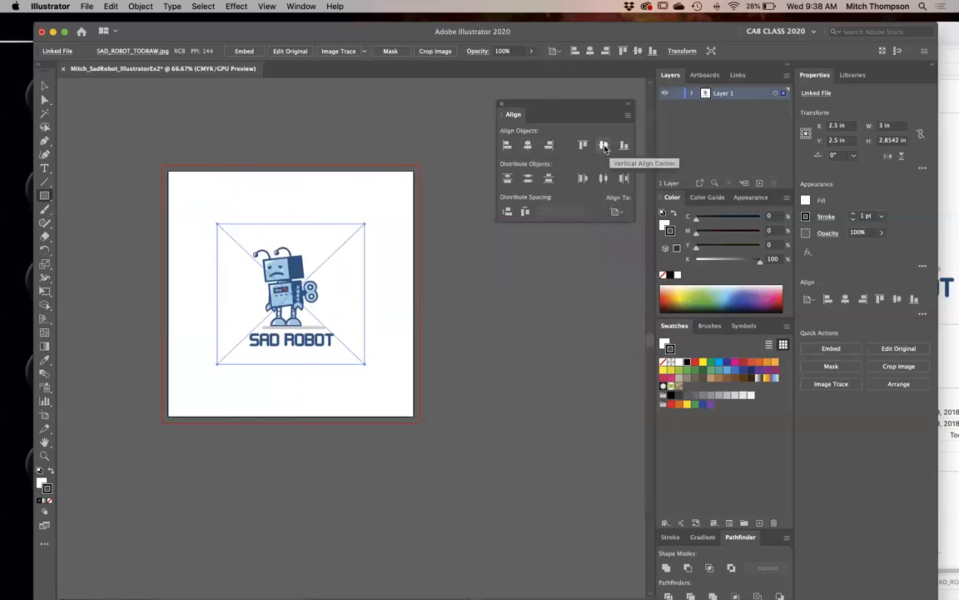
{"action": "left_click", "coordinate": [618, 209]}
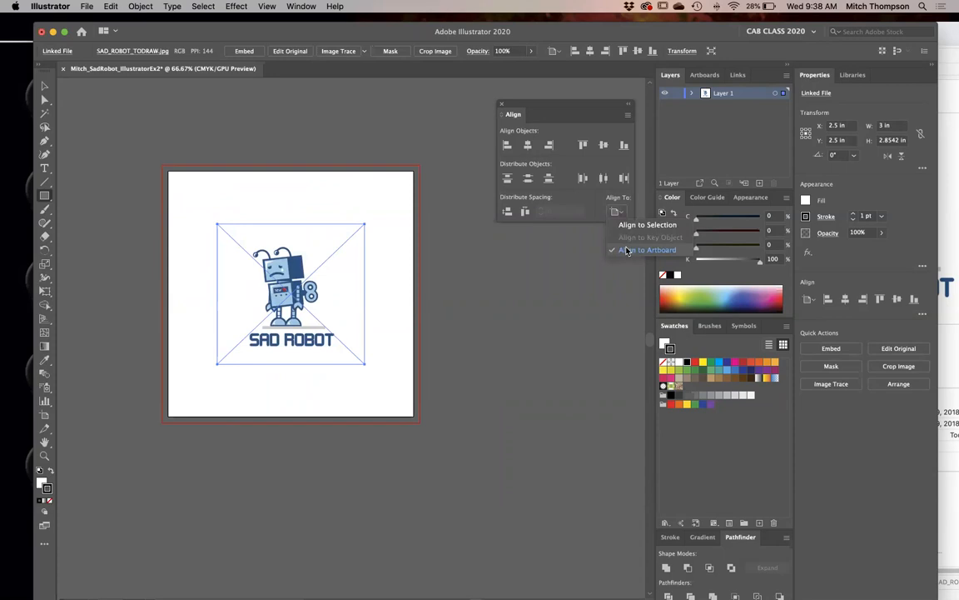
{"action": "left_click", "coordinate": [595, 109]}
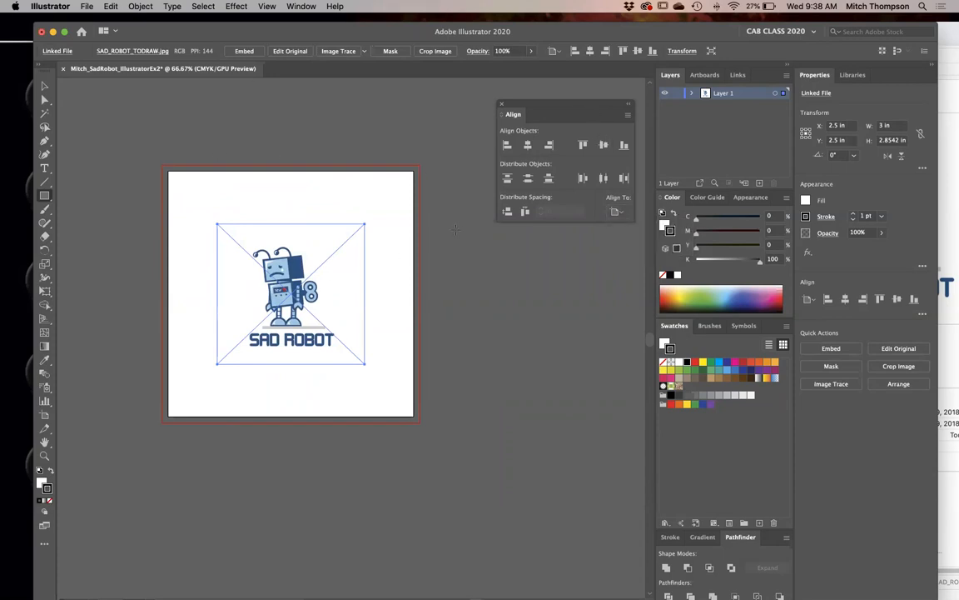
Step: Examine the placed robot artwork and lettering up close, and reselect the image
{"action": "left_click", "coordinate": [44, 86]}
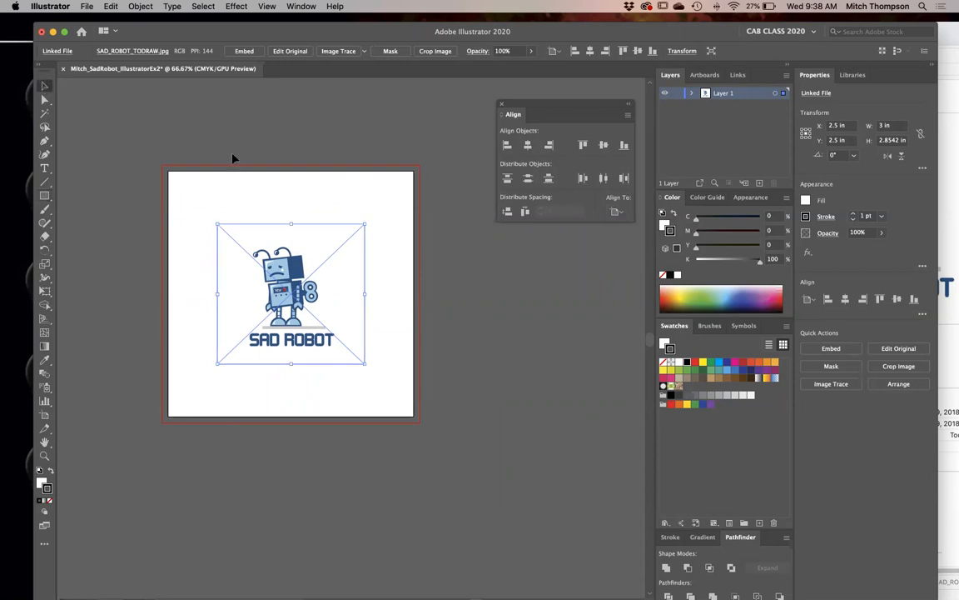
{"action": "left_click", "coordinate": [235, 162]}
{"action": "key", "text": "super+space"}
{"action": "left_click_drag", "start_coordinate": [191, 185], "coordinate": [514, 522]}
{"action": "left_click_drag", "start_coordinate": [354, 165], "coordinate": [170, 379]}
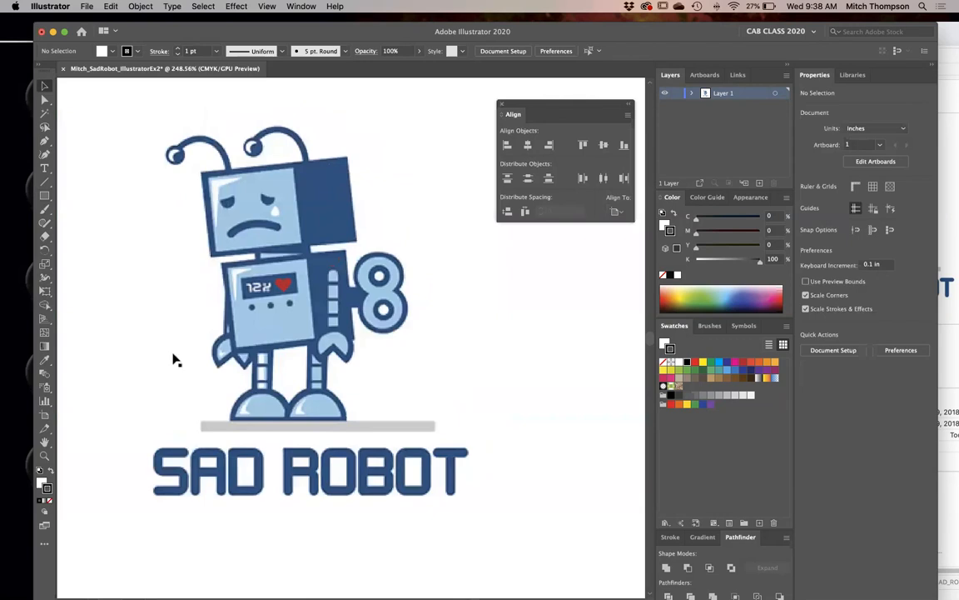
{"action": "key", "text": "super+alt+space"}
{"action": "left_click", "coordinate": [401, 331], "text": "alt+super"}
{"action": "left_click", "coordinate": [401, 331], "text": "alt+super"}
{"action": "left_click_drag", "start_coordinate": [278, 342], "coordinate": [425, 311]}
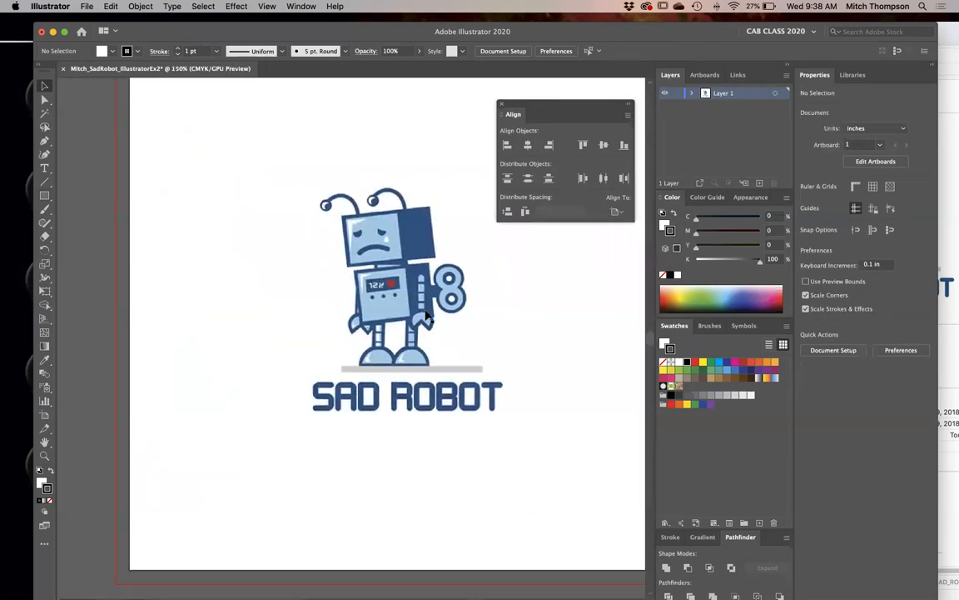
{"action": "left_click", "coordinate": [426, 317]}
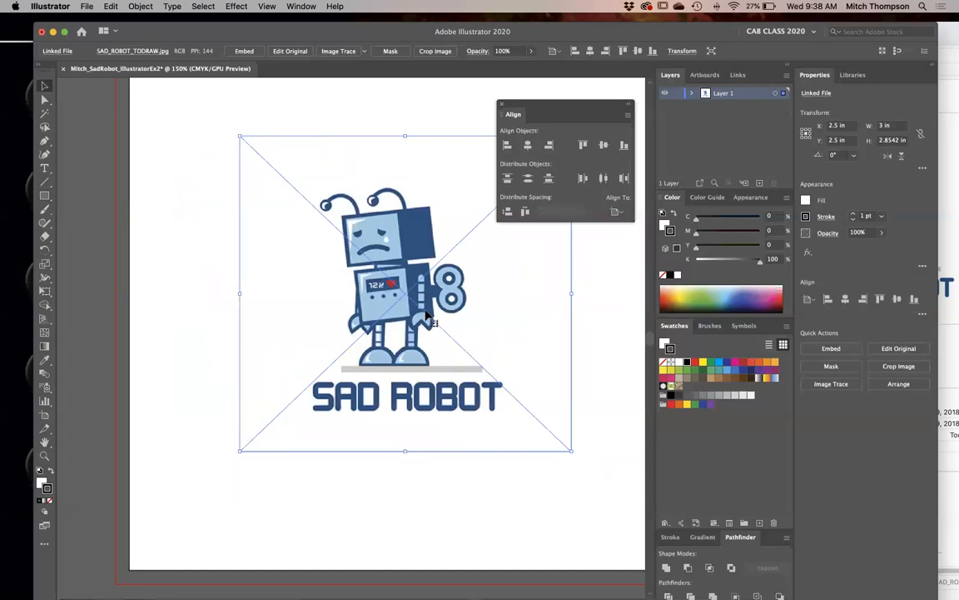
{"action": "key", "text": "super+1"}
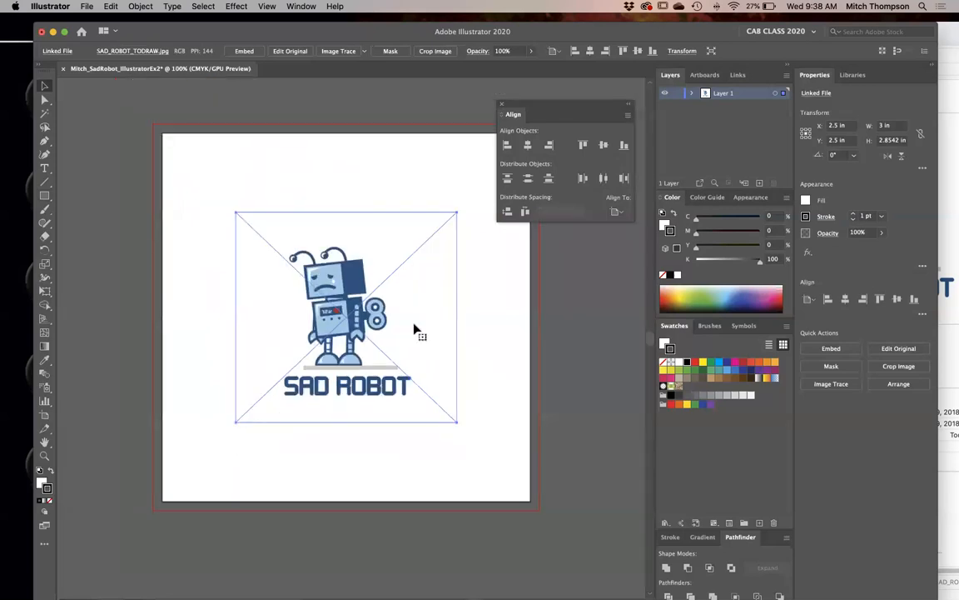
{"action": "double_click", "coordinate": [749, 98]}
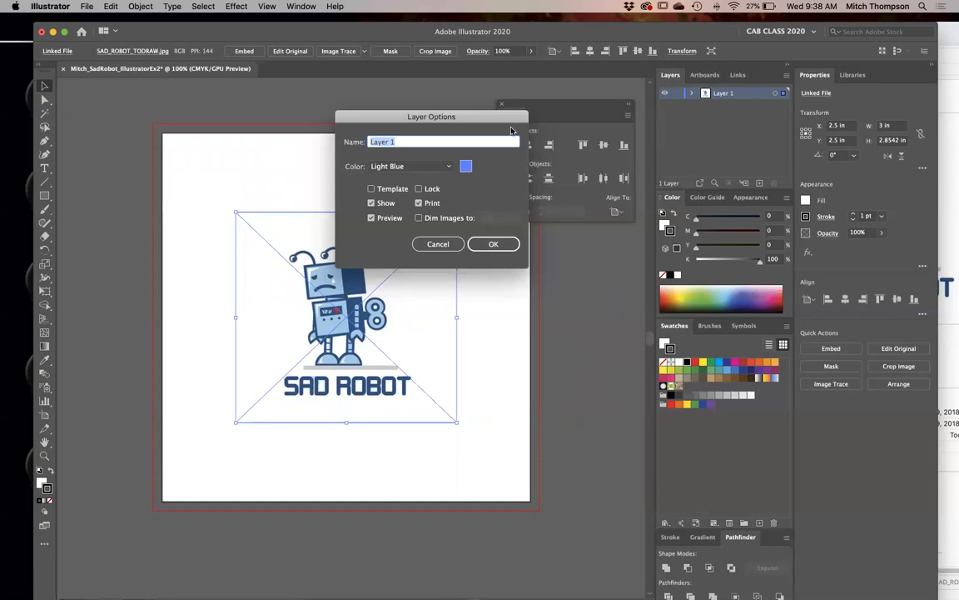
{"action": "left_click", "coordinate": [439, 244]}
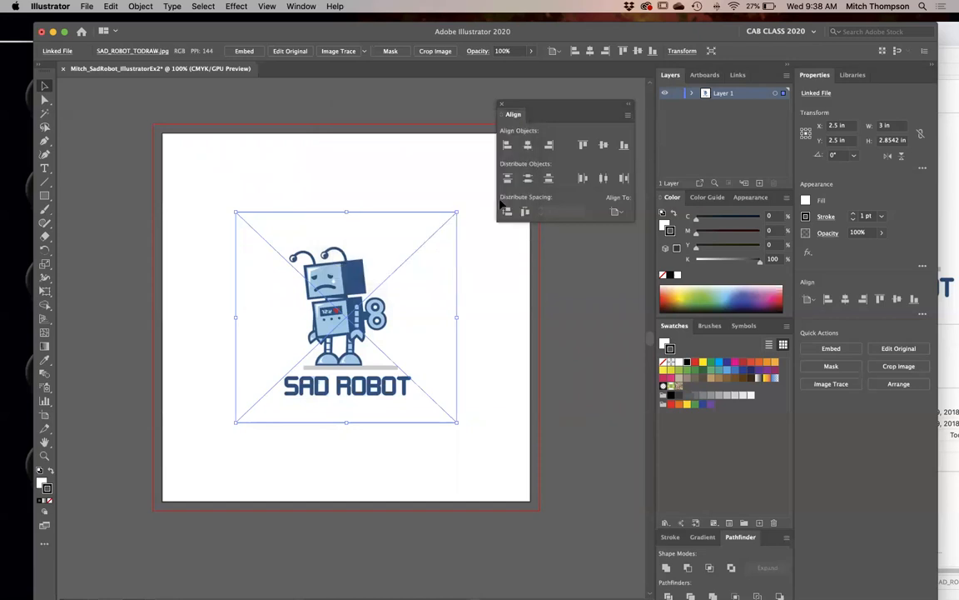
Step: Show the Links panel and detach it as a floating panel beside the artboard
{"action": "left_click", "coordinate": [737, 75]}
{"action": "left_click_drag", "start_coordinate": [229, 35], "coordinate": [227, 70]}
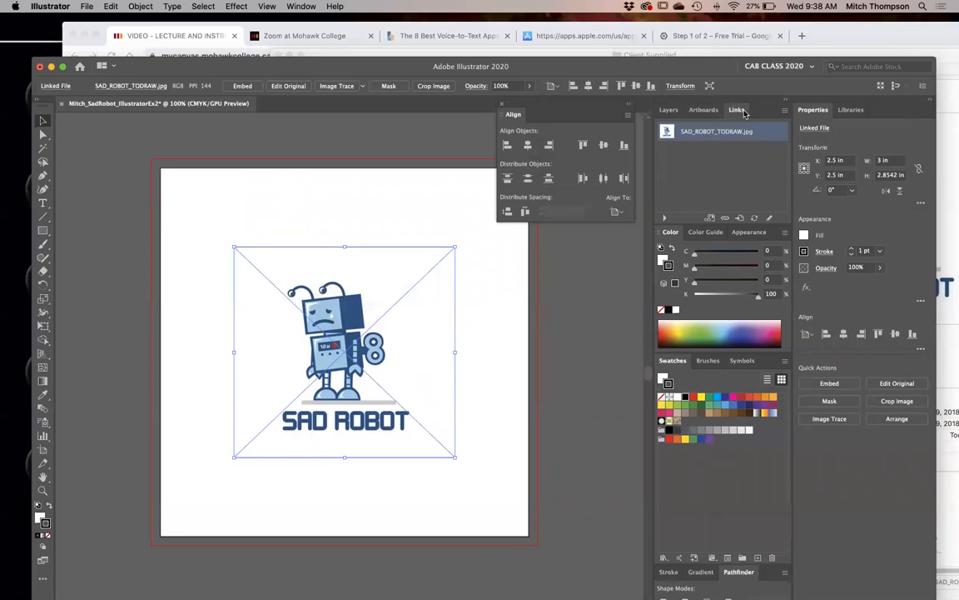
{"action": "left_click", "coordinate": [298, 6]}
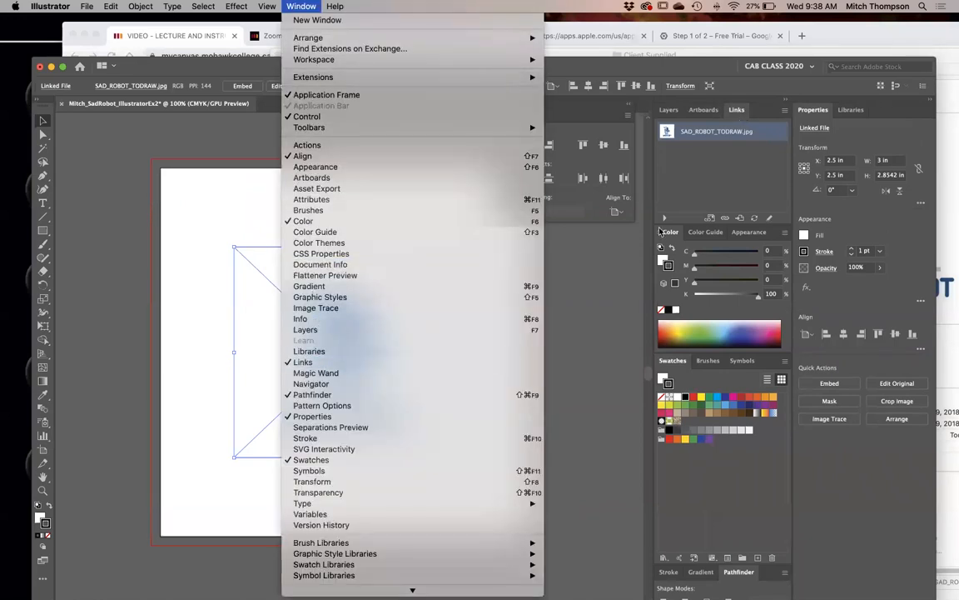
{"action": "left_click", "coordinate": [327, 367]}
{"action": "left_click_drag", "start_coordinate": [736, 109], "coordinate": [92, 202]}
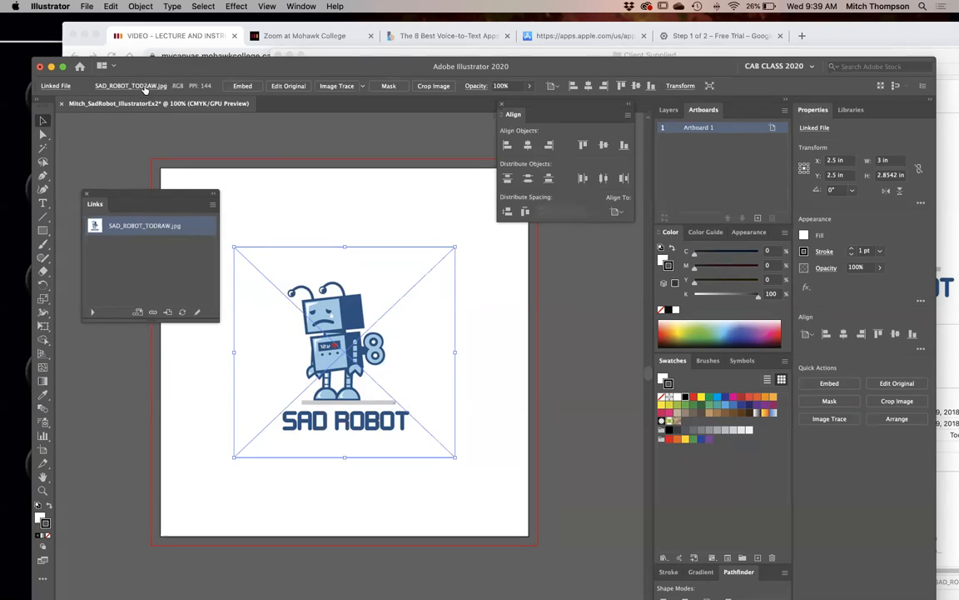
{"action": "left_click_drag", "start_coordinate": [242, 69], "coordinate": [243, 49]}
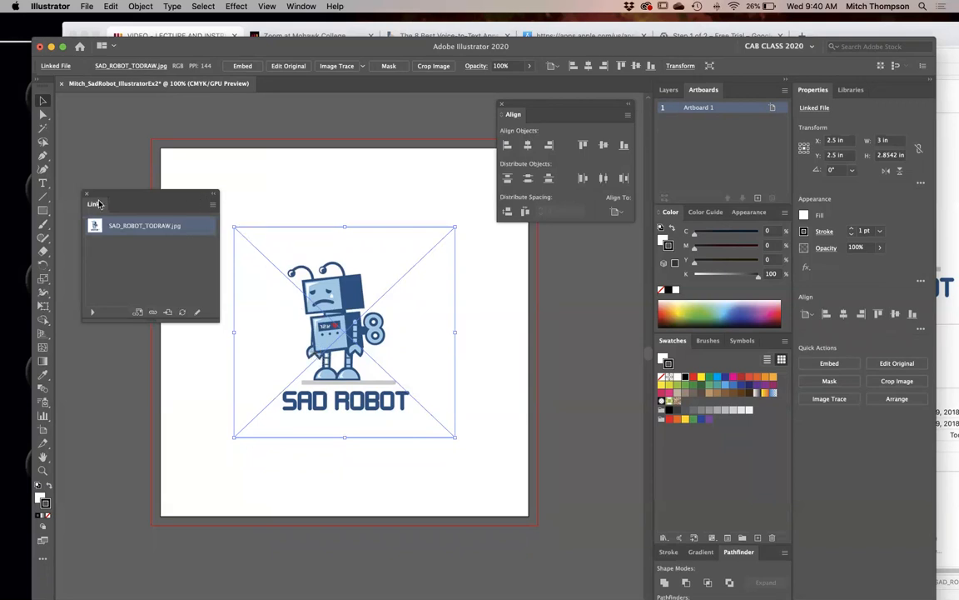
Step: Embed the linked SAD_ROBOT_TODRAW.jpg image in the document and check its link options
{"action": "left_click", "coordinate": [212, 205]}
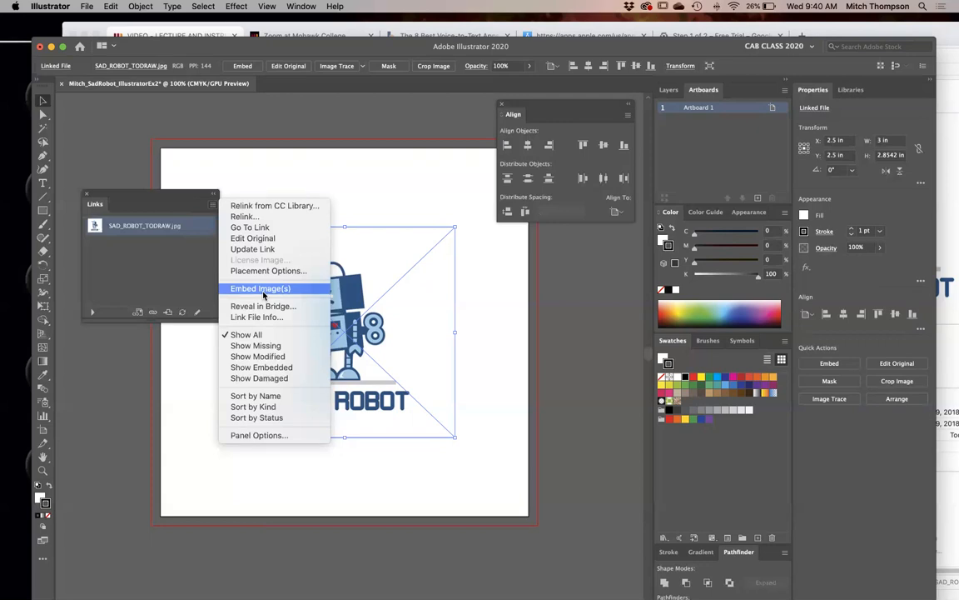
{"action": "left_click", "coordinate": [249, 51]}
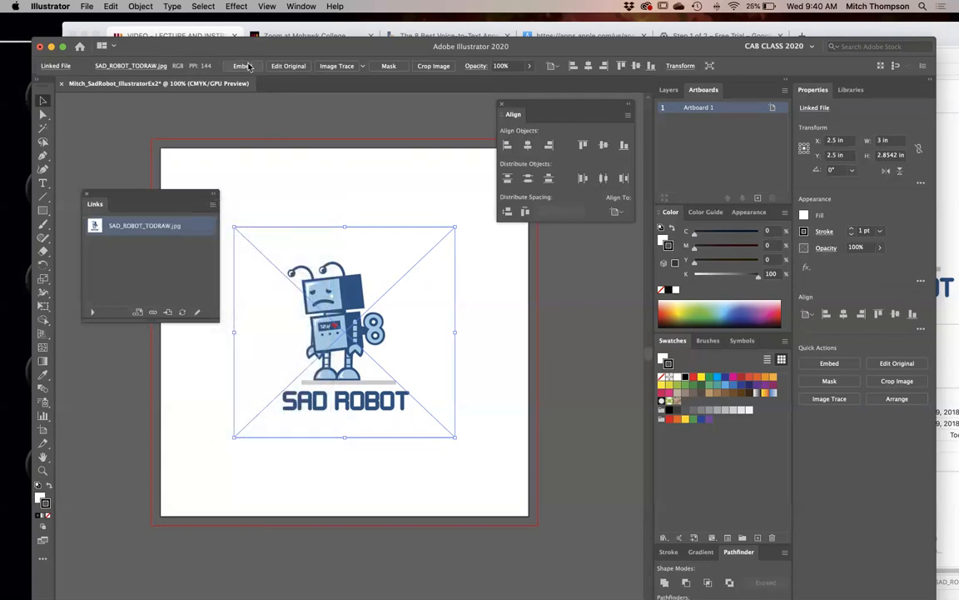
{"action": "left_click", "coordinate": [223, 66]}
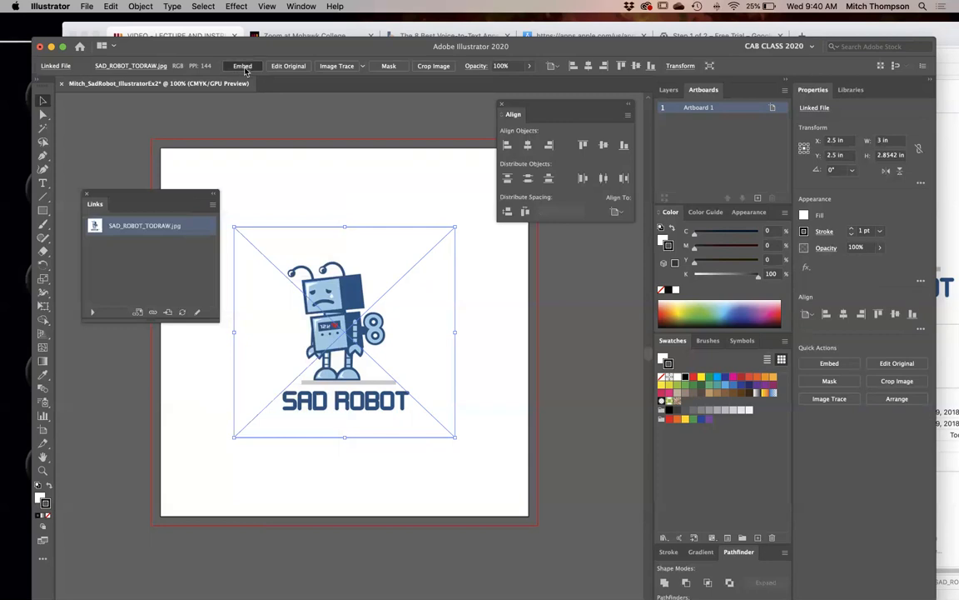
{"action": "left_click", "coordinate": [213, 204]}
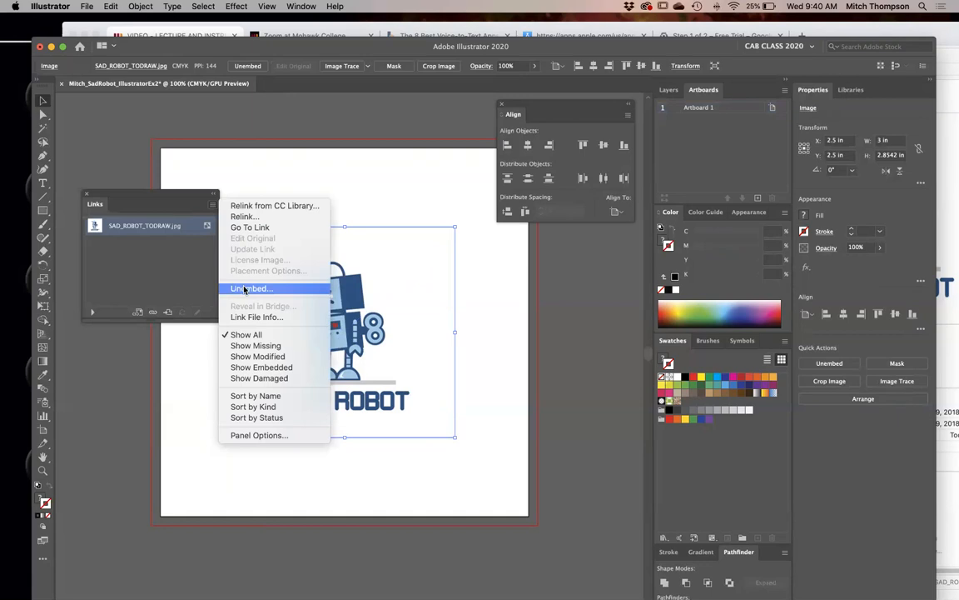
{"action": "left_click", "coordinate": [182, 271]}
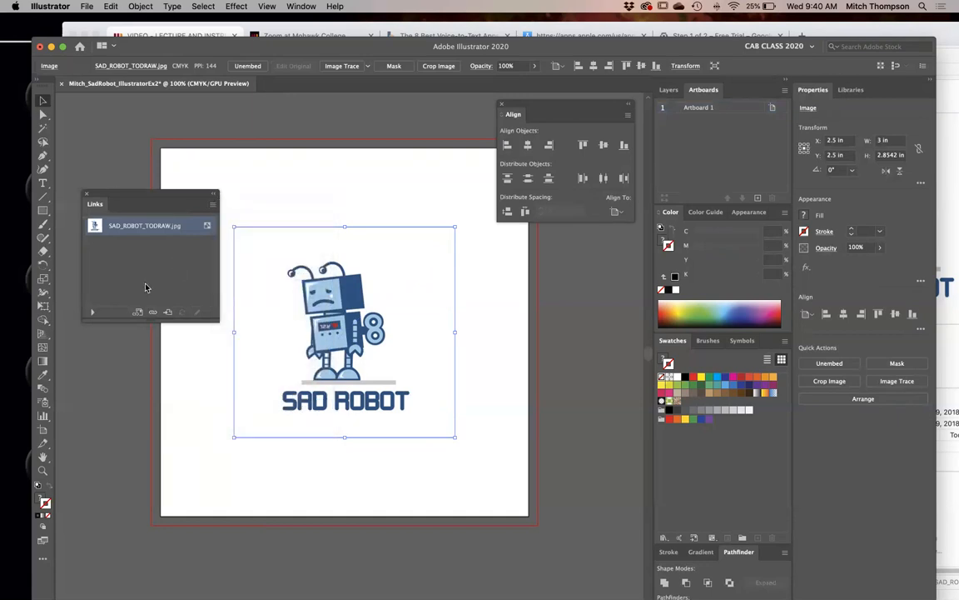
Step: Capture a screenshot of the Links panel together with the robot image and open it for markup
{"action": "key", "text": "super+shift+4"}
{"action": "left_click_drag", "start_coordinate": [63, 144], "coordinate": [500, 473]}
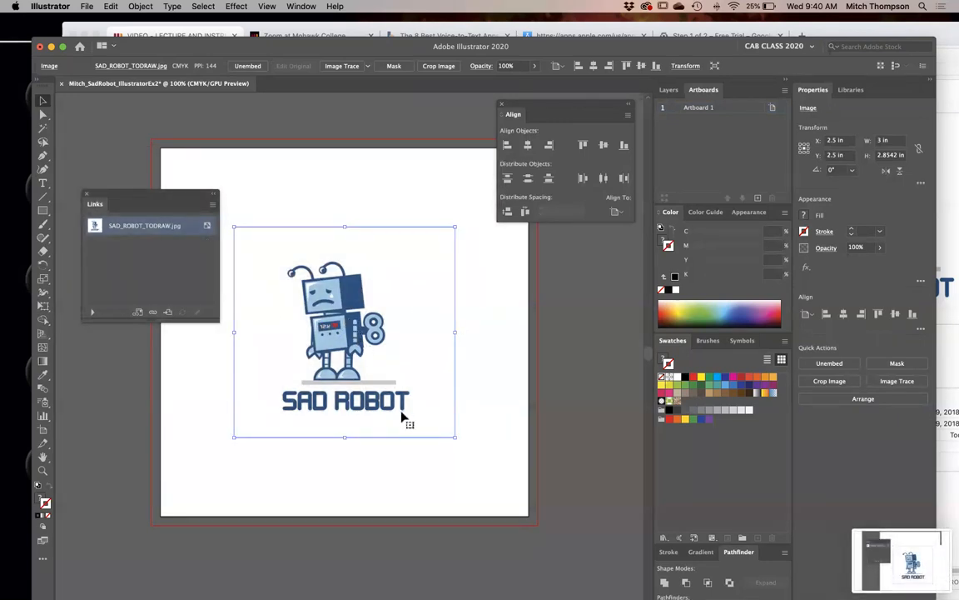
{"action": "left_click", "coordinate": [899, 559]}
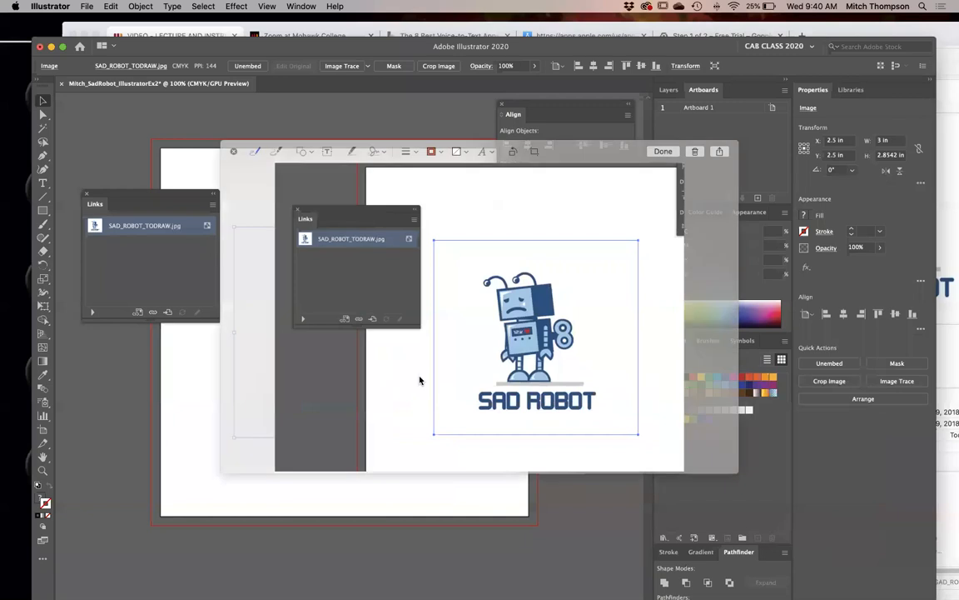
Step: Outline the SAD_ROBOT_TODRAW.jpg entry in the screenshot with a red rectangle and save the markup
{"action": "left_click", "coordinate": [303, 152]}
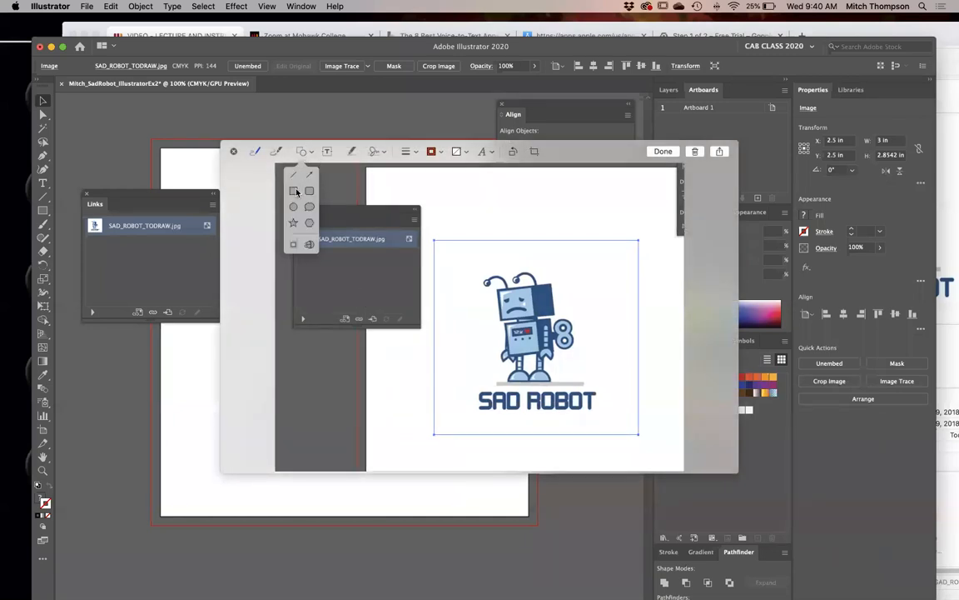
{"action": "left_click", "coordinate": [293, 189]}
{"action": "left_click_drag", "start_coordinate": [454, 308], "coordinate": [427, 236]}
{"action": "left_click_drag", "start_coordinate": [359, 217], "coordinate": [359, 252]}
{"action": "left_click", "coordinate": [373, 279]}
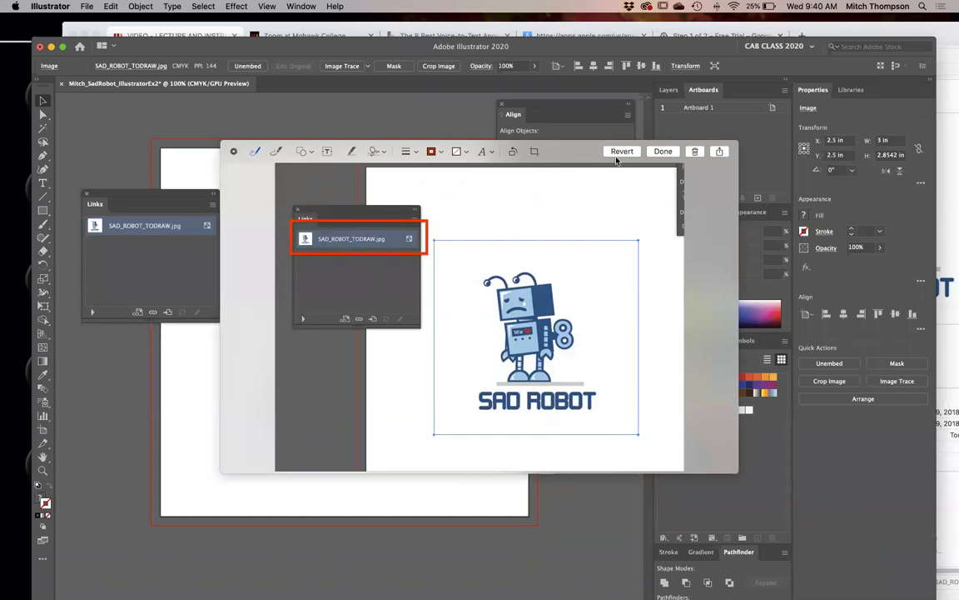
{"action": "left_click", "coordinate": [663, 151]}
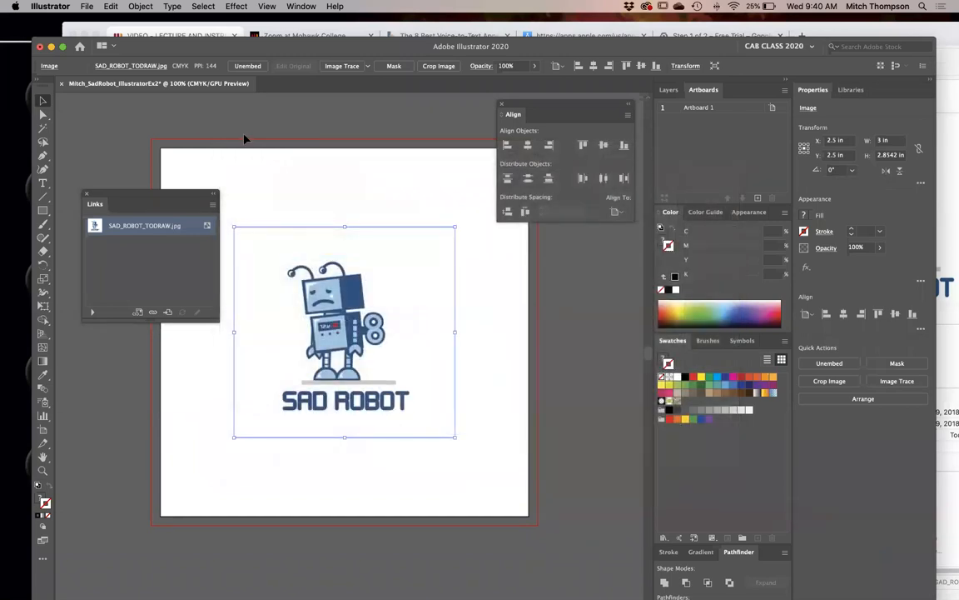
Step: Uncover the Client Supplied folder, return to Illustrator and undo the image embedding and the latest artboard edits
{"action": "left_click_drag", "start_coordinate": [329, 54], "coordinate": [476, 308]}
{"action": "left_click", "coordinate": [729, 153]}
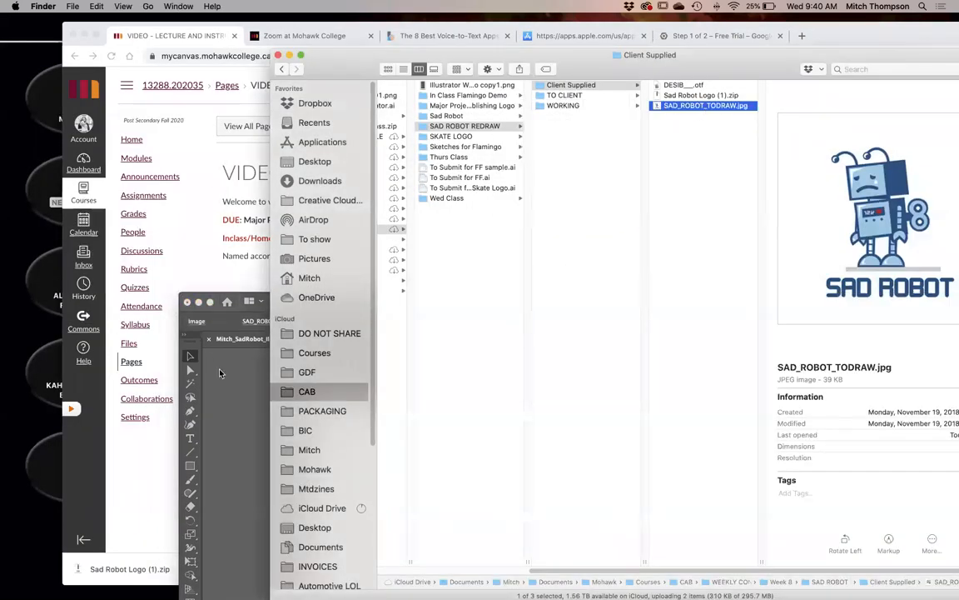
{"action": "left_click", "coordinate": [198, 332]}
{"action": "left_click_drag", "start_coordinate": [431, 311], "coordinate": [371, 210]}
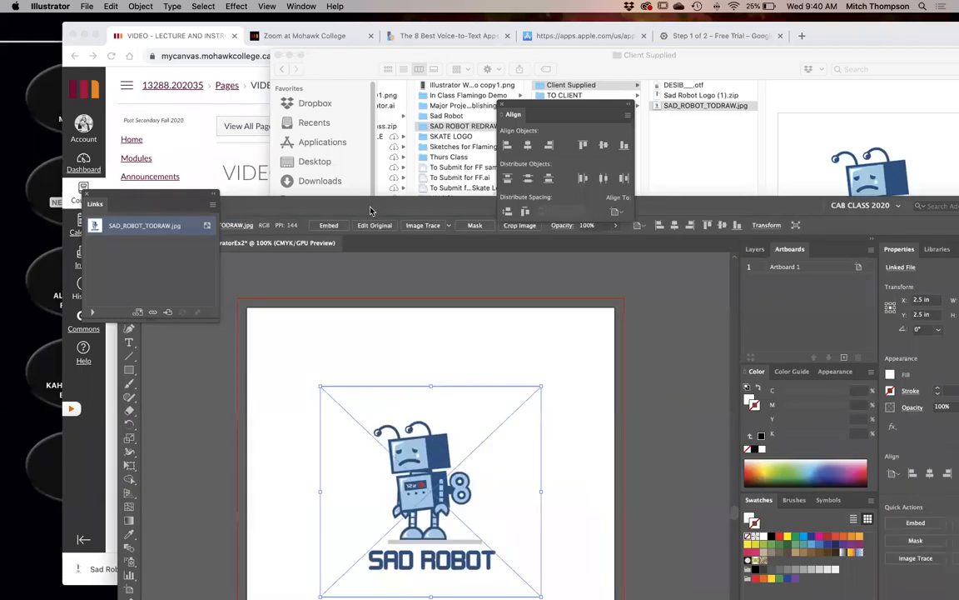
{"action": "key", "text": "super+z"}
{"action": "key", "text": "super+z"}
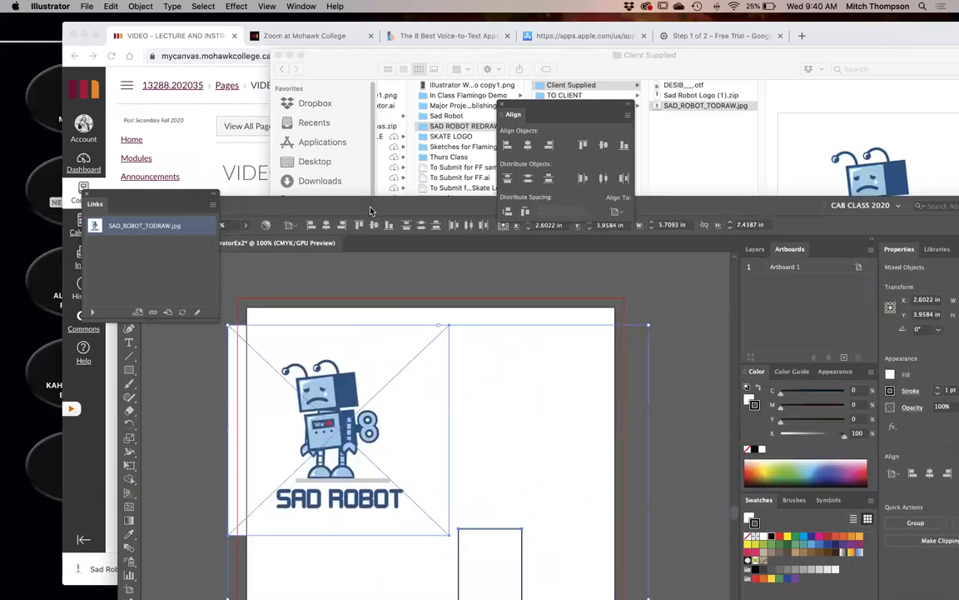
{"action": "left_click", "coordinate": [473, 305]}
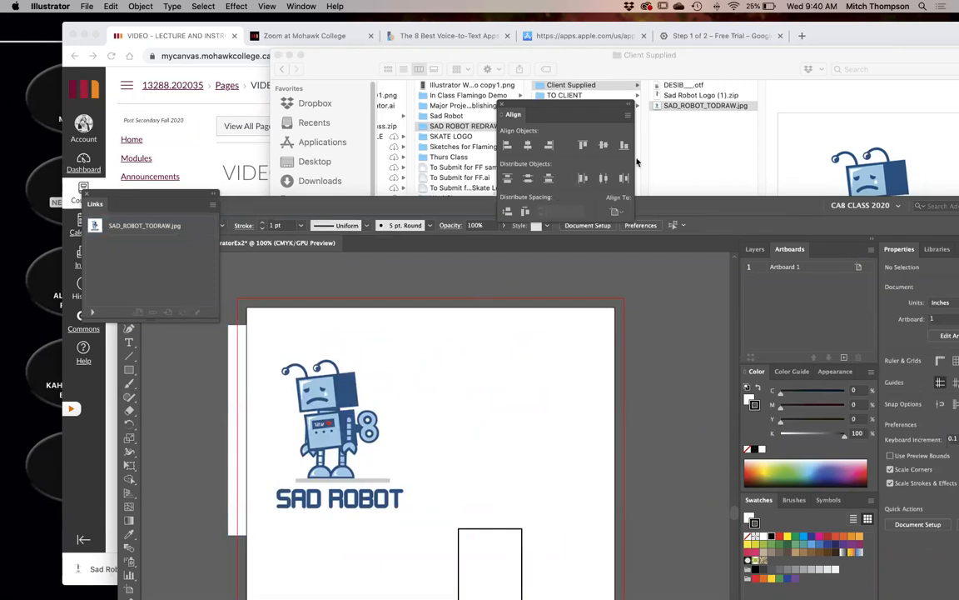
Step: Move SAD_ROBOT_TODRAW.jpg in Finder from Client Supplied up into SAD ROBOT REDRAW, and select the image in Illustrator
{"action": "left_click", "coordinate": [733, 133]}
{"action": "left_click_drag", "start_coordinate": [700, 105], "coordinate": [587, 145]}
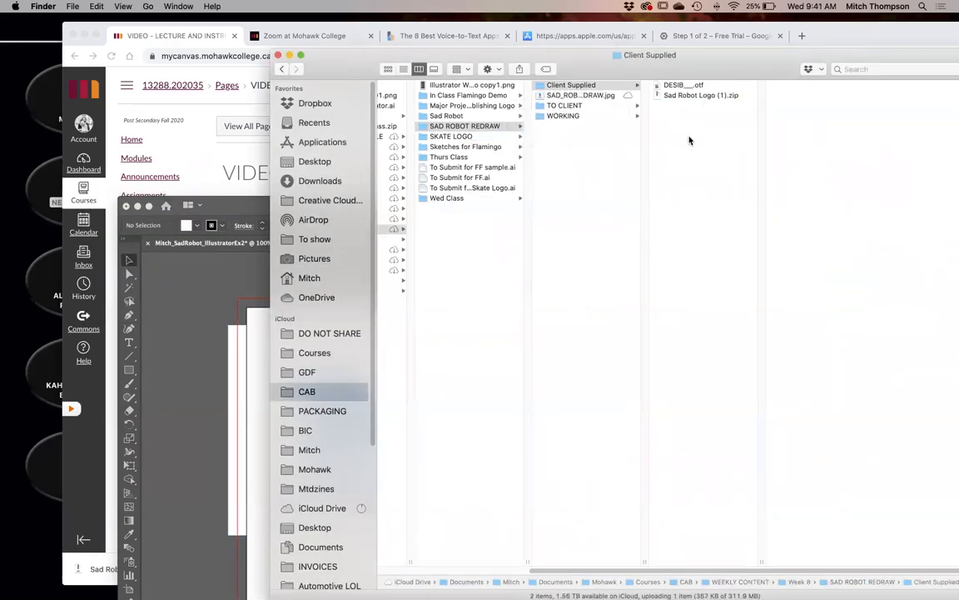
{"action": "left_click", "coordinate": [254, 199]}
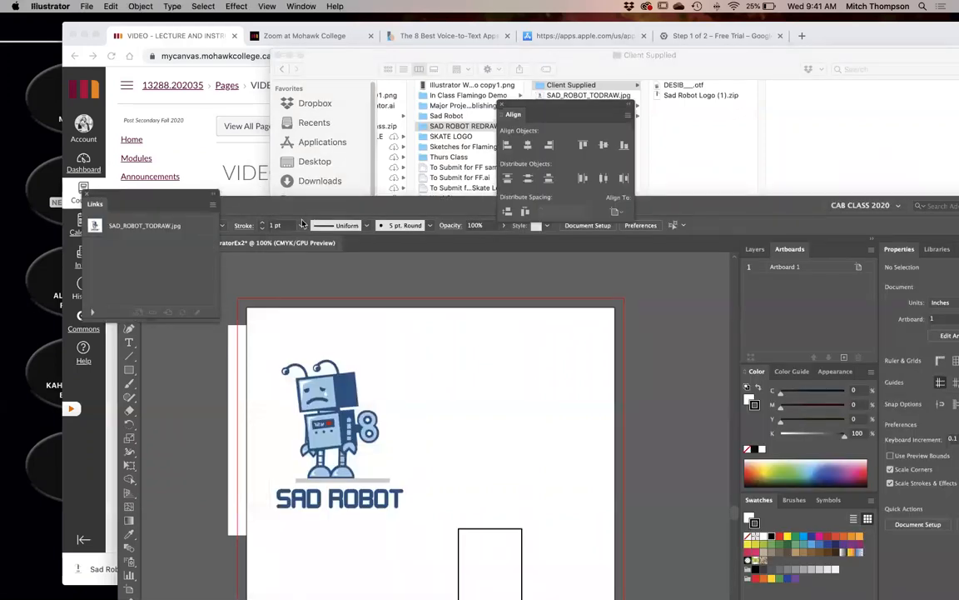
{"action": "left_click_drag", "start_coordinate": [318, 206], "coordinate": [317, 126]}
{"action": "left_click", "coordinate": [241, 263]}
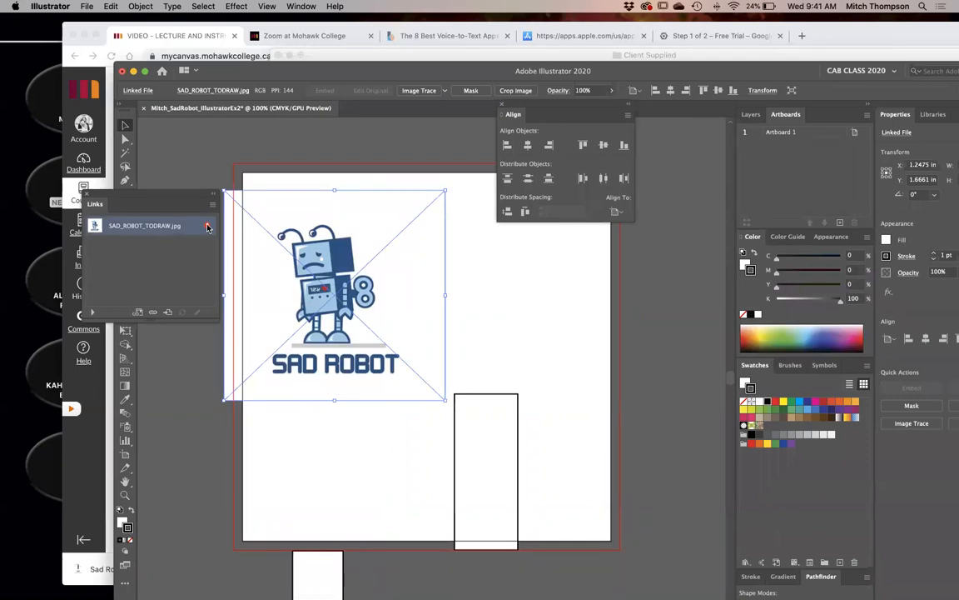
Step: Examine the robot's wind-up key up close and undo the four most recent document edits
{"action": "left_click", "coordinate": [371, 298], "text": "super"}
{"action": "left_click_drag", "start_coordinate": [275, 284], "coordinate": [410, 360]}
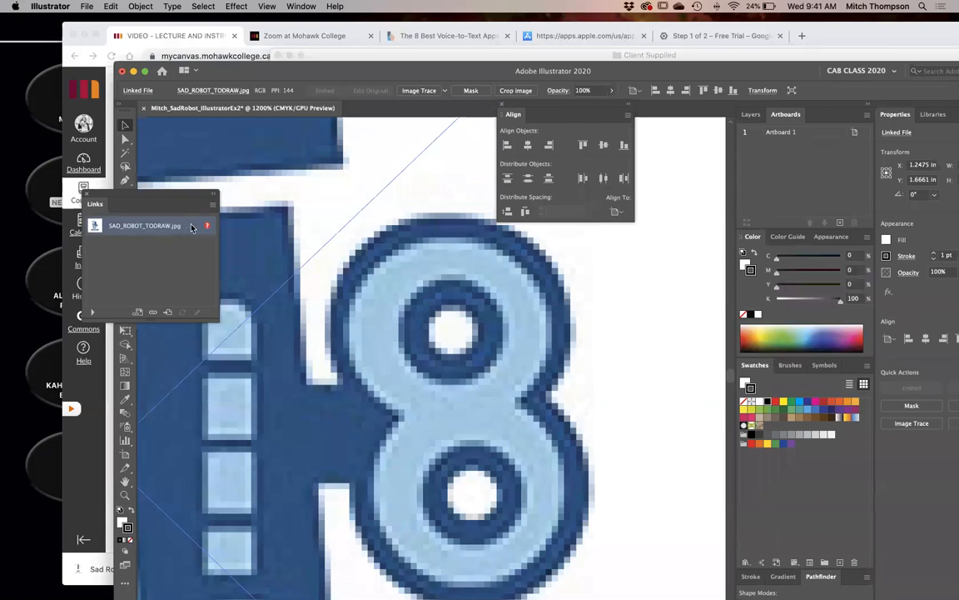
{"action": "key", "text": "super+0"}
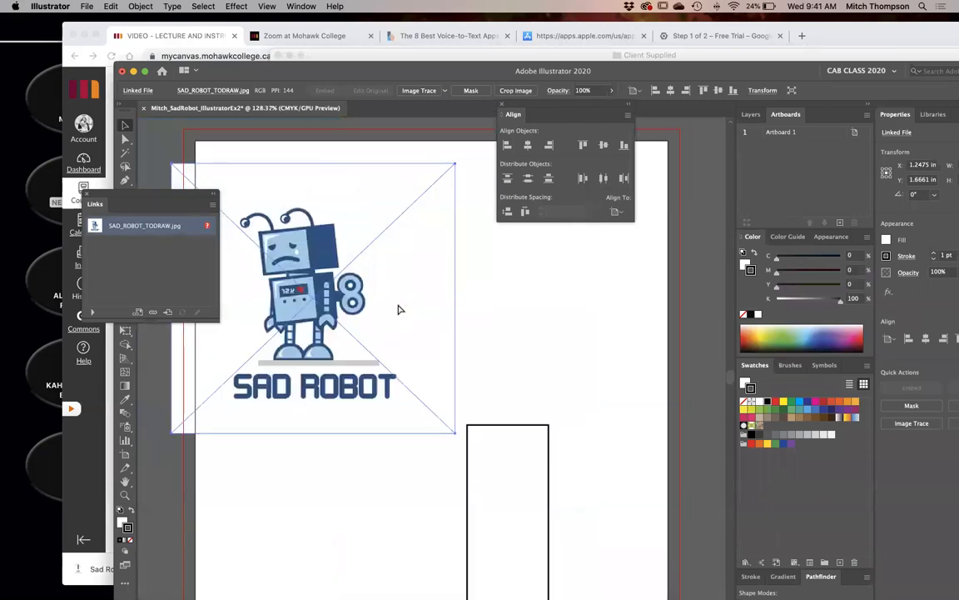
{"action": "key", "text": "super+z"}
{"action": "key", "text": "super+z"}
{"action": "key", "text": "super+z"}
{"action": "key", "text": "super+z"}
Step: Examine the placed robot artwork around the wind-up key at several magnifications
{"action": "key", "text": "super+space"}
{"action": "left_click_drag", "start_coordinate": [359, 332], "coordinate": [439, 315]}
{"action": "left_click", "coordinate": [464, 367], "text": "alt+super"}
{"action": "left_click", "coordinate": [464, 366], "text": "alt+super"}
{"action": "left_click", "coordinate": [465, 366], "text": "alt+super"}
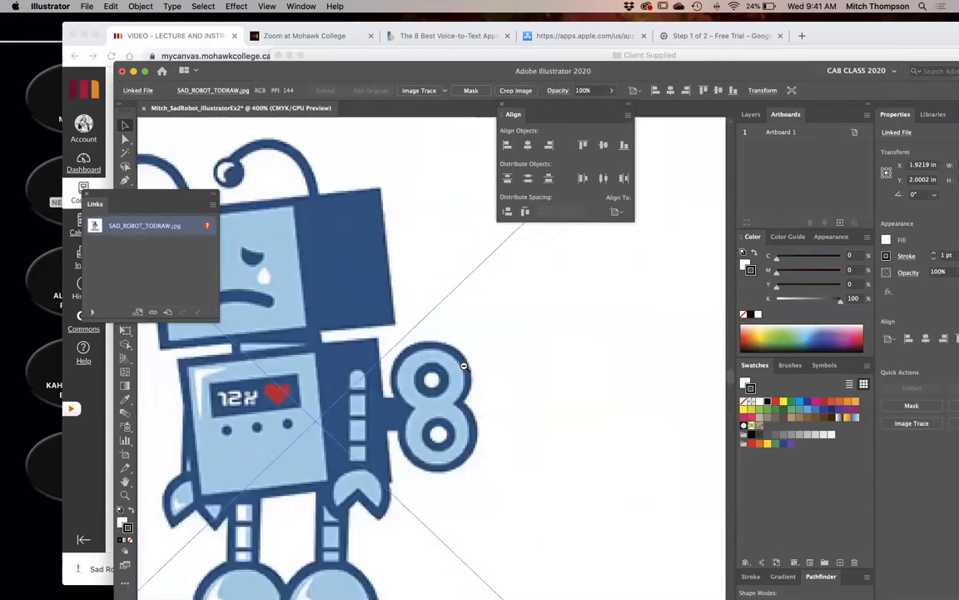
{"action": "left_click", "coordinate": [465, 367], "text": "alt+super"}
{"action": "left_click", "coordinate": [464, 366], "text": "alt+super"}
Step: Move SAD_ROBOT_TODRAW.jpg in Finder back into the Client Supplied folder, and select its Links entry in Illustrator
{"action": "left_click_drag", "start_coordinate": [696, 69], "coordinate": [645, 189]}
{"action": "left_click", "coordinate": [678, 132]}
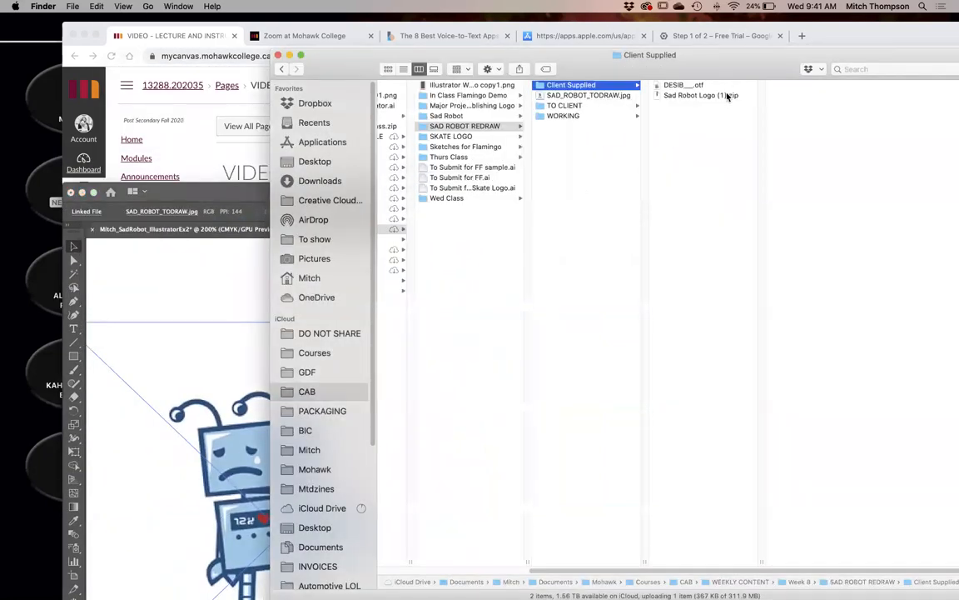
{"action": "left_click", "coordinate": [604, 96]}
{"action": "left_click", "coordinate": [578, 86]}
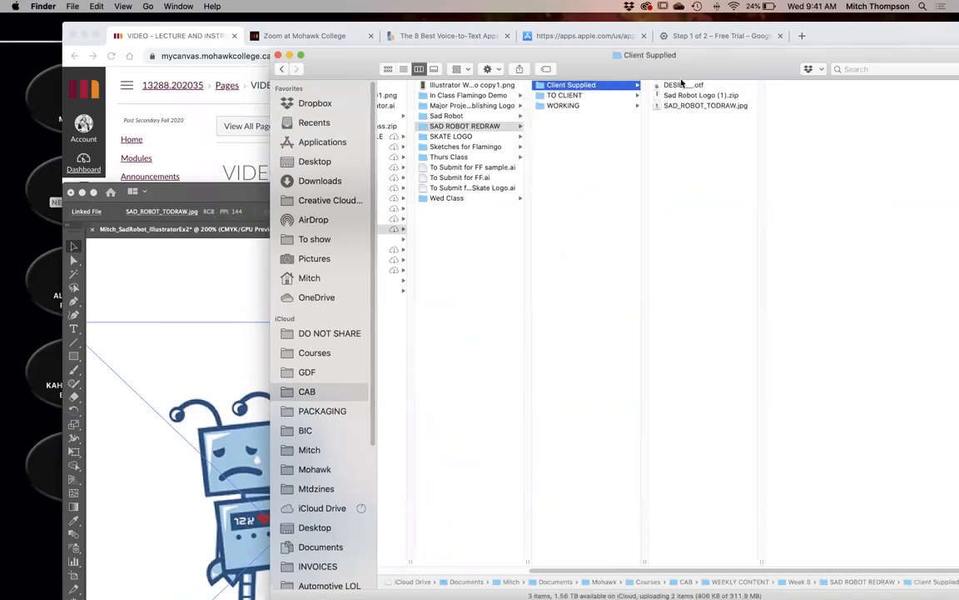
{"action": "left_click", "coordinate": [254, 194]}
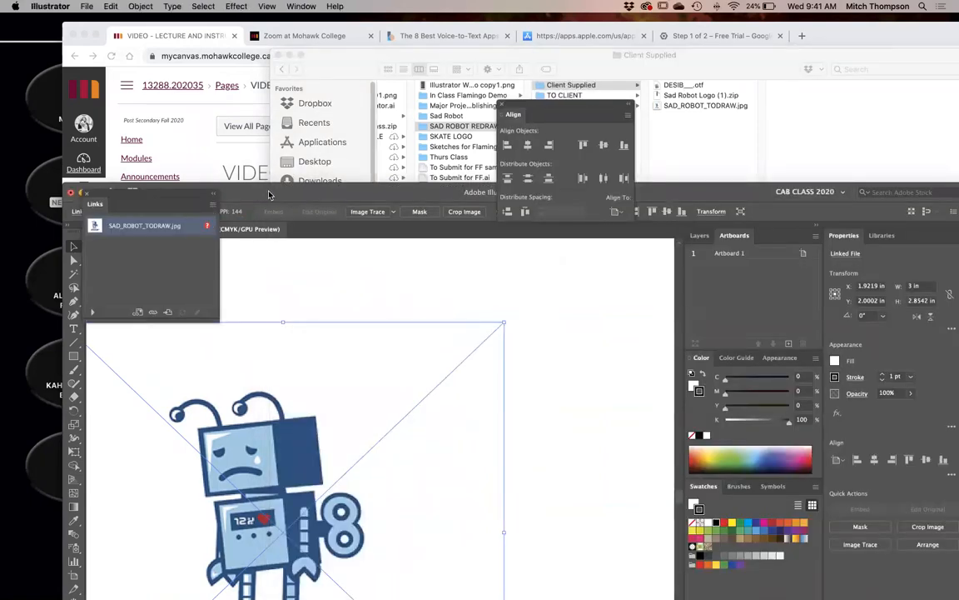
{"action": "left_click_drag", "start_coordinate": [268, 195], "coordinate": [267, 83]}
{"action": "left_click", "coordinate": [186, 225]}
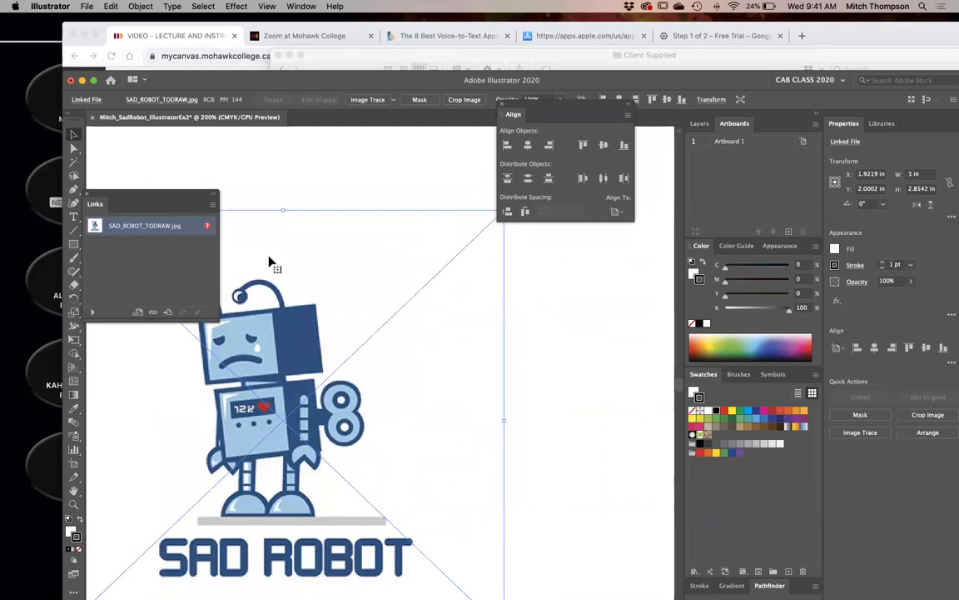
Step: Check the image's link entry against SAD_ROBOT_TODRAW.jpg in the Client Supplied folder in Finder, and return to Illustrator
{"action": "left_click", "coordinate": [391, 336], "text": "alt+super"}
{"action": "left_click", "coordinate": [391, 336], "text": "alt+super"}
{"action": "left_click", "coordinate": [316, 314]}
{"action": "left_click", "coordinate": [180, 226]}
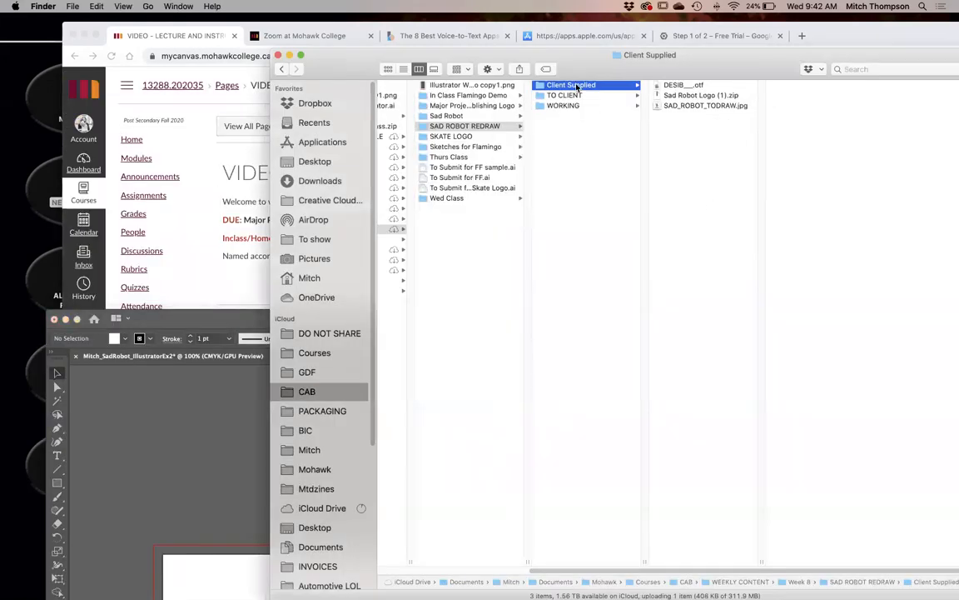
{"action": "left_click", "coordinate": [723, 106]}
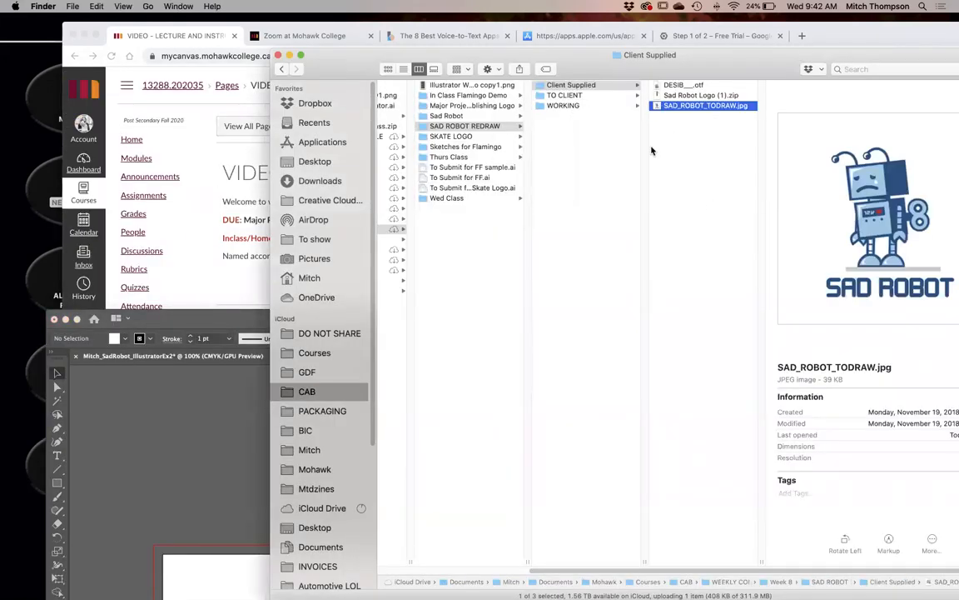
{"action": "left_click", "coordinate": [648, 146]}
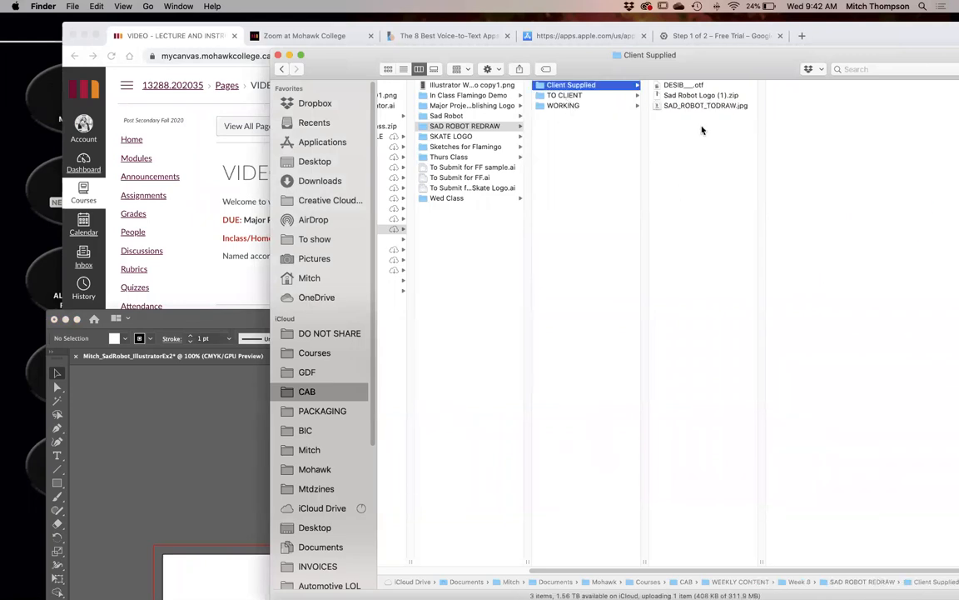
{"action": "left_click", "coordinate": [211, 325]}
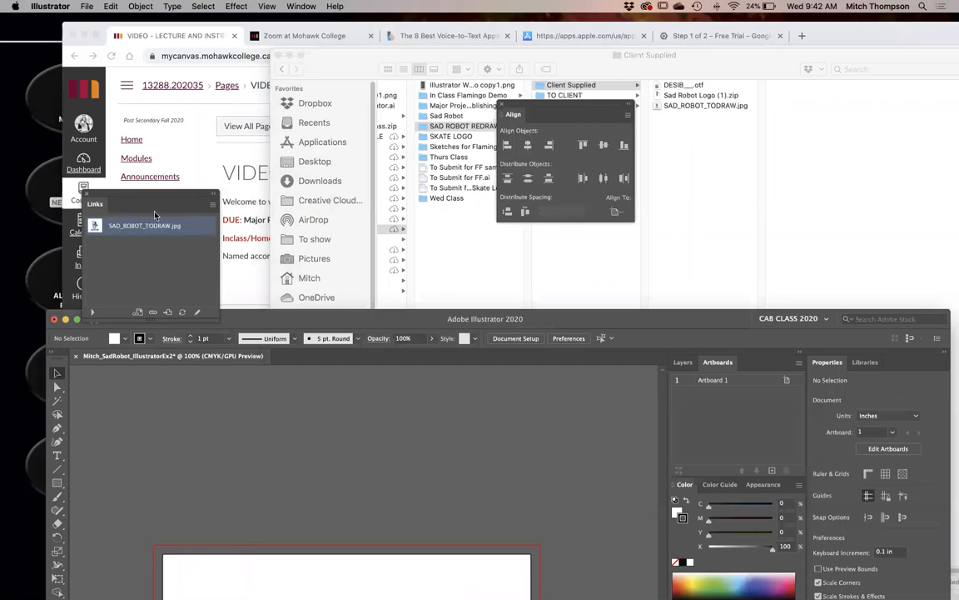
Step: Centre the placed Sad Robot logo horizontally and vertically on the artboard, and deselect it
{"action": "left_click_drag", "start_coordinate": [550, 318], "coordinate": [550, 55]}
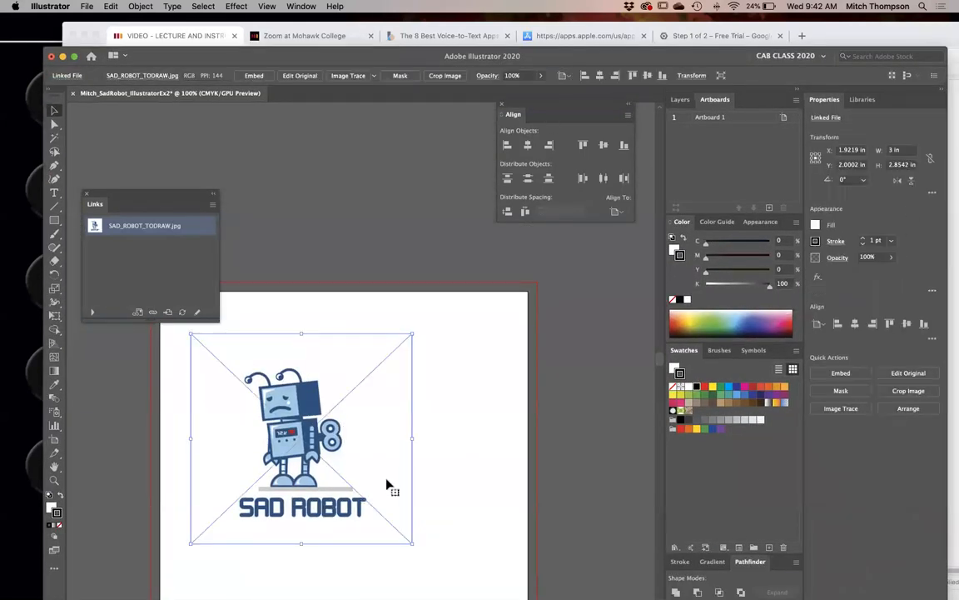
{"action": "scroll", "coordinate": [391, 458], "scroll_direction": "down", "scroll_amount": 3}
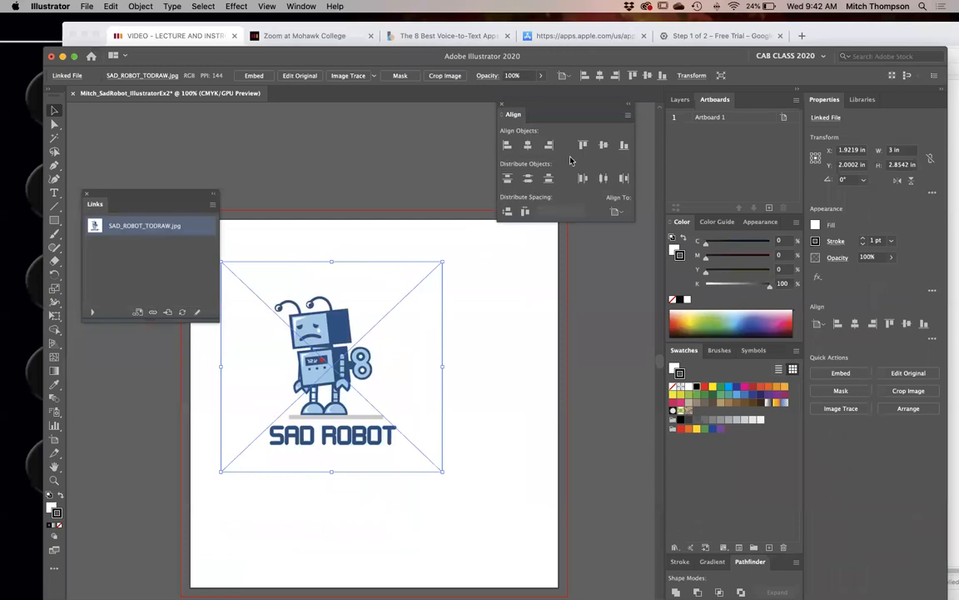
{"action": "left_click", "coordinate": [615, 210]}
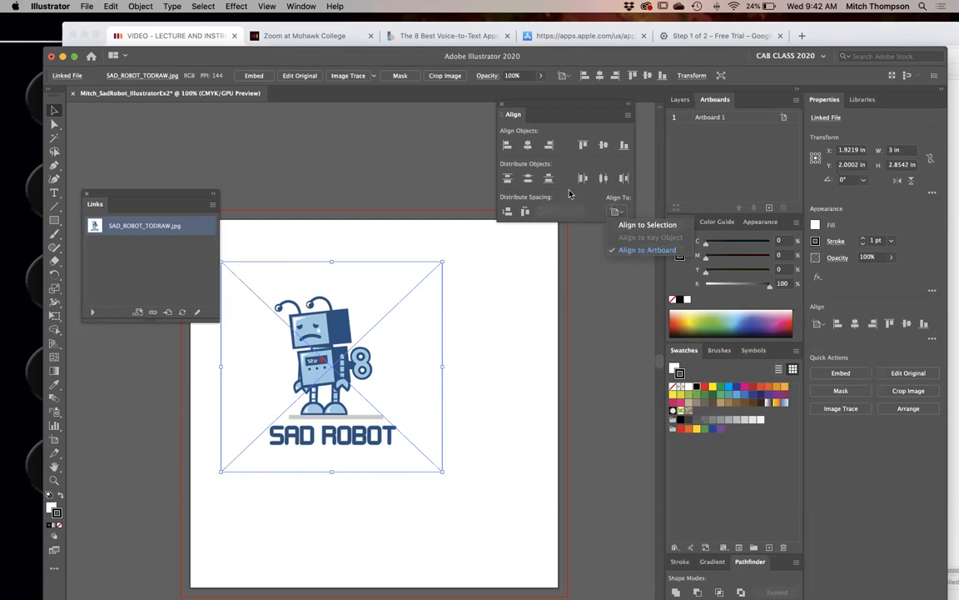
{"action": "left_click", "coordinate": [528, 146]}
{"action": "left_click", "coordinate": [528, 145]}
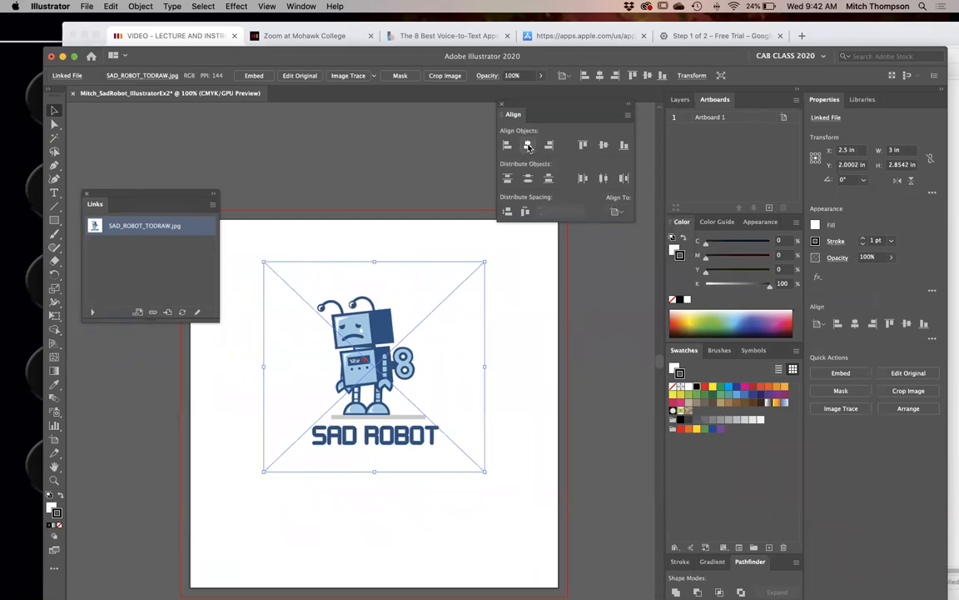
{"action": "left_click", "coordinate": [603, 145]}
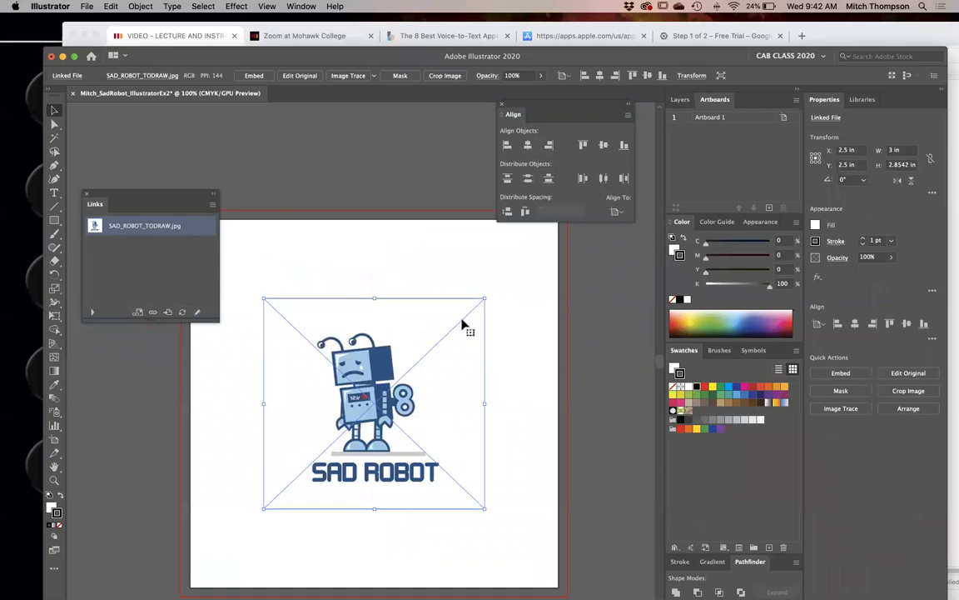
{"action": "left_click", "coordinate": [54, 123]}
{"action": "left_click", "coordinate": [411, 278]}
{"action": "scroll", "coordinate": [412, 279], "scroll_direction": "down", "scroll_amount": 3}
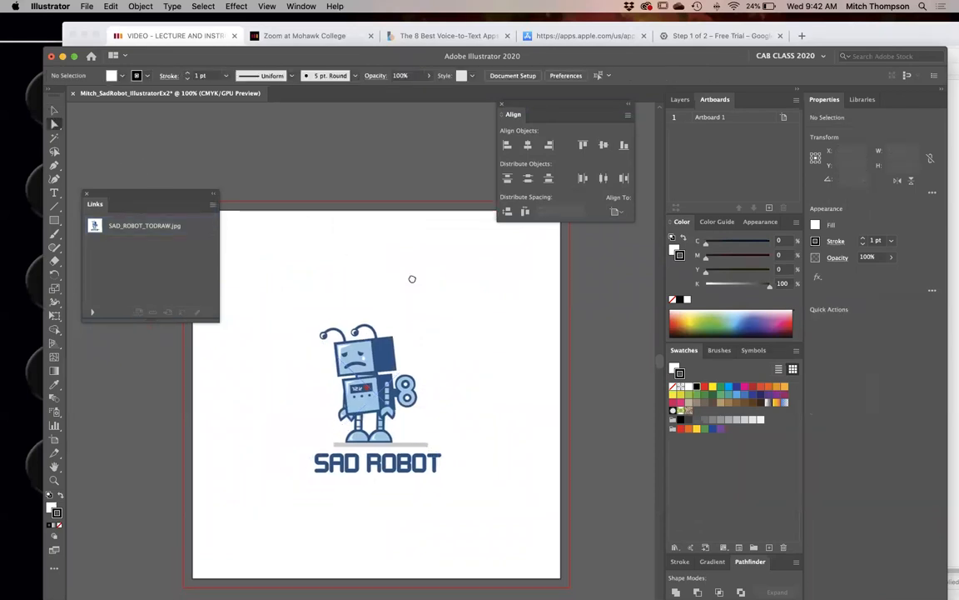
Step: Embed the linked SAD_ROBOT_TODRAW.jpg image in the document
{"action": "left_click_drag", "start_coordinate": [206, 197], "coordinate": [416, 173]}
{"action": "left_click", "coordinate": [540, 421], "text": "super"}
{"action": "scroll", "coordinate": [426, 212], "scroll_direction": "left", "scroll_amount": 8}
{"action": "scroll", "coordinate": [427, 211], "scroll_direction": "up", "scroll_amount": 3}
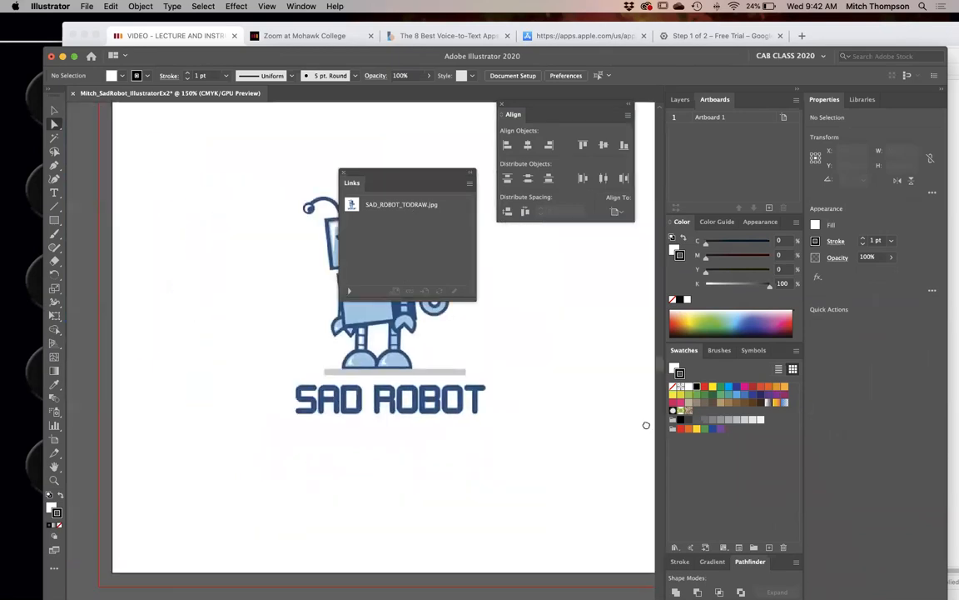
{"action": "left_click_drag", "start_coordinate": [433, 174], "coordinate": [245, 179]}
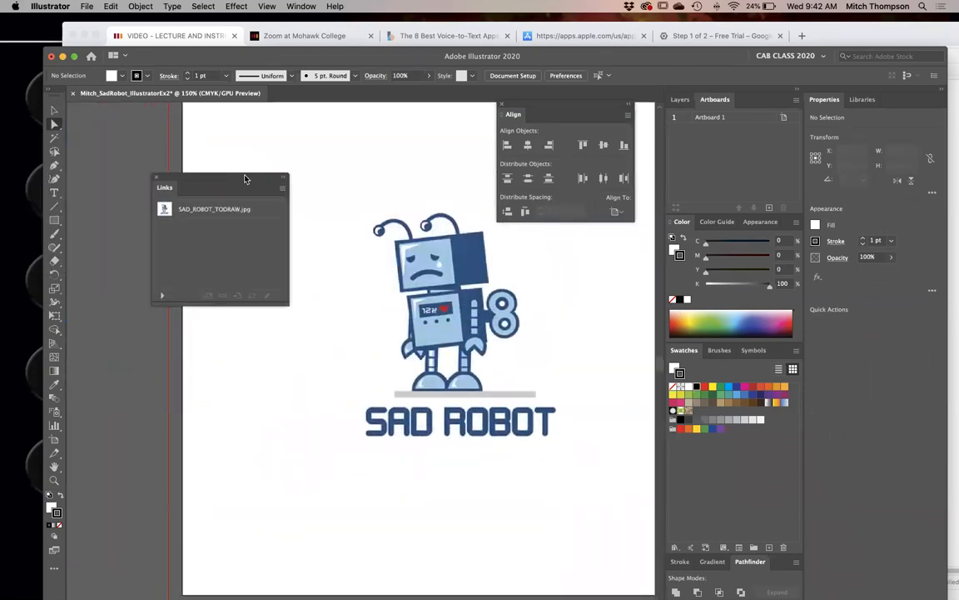
{"action": "left_click", "coordinate": [238, 209]}
{"action": "left_click", "coordinate": [282, 187]}
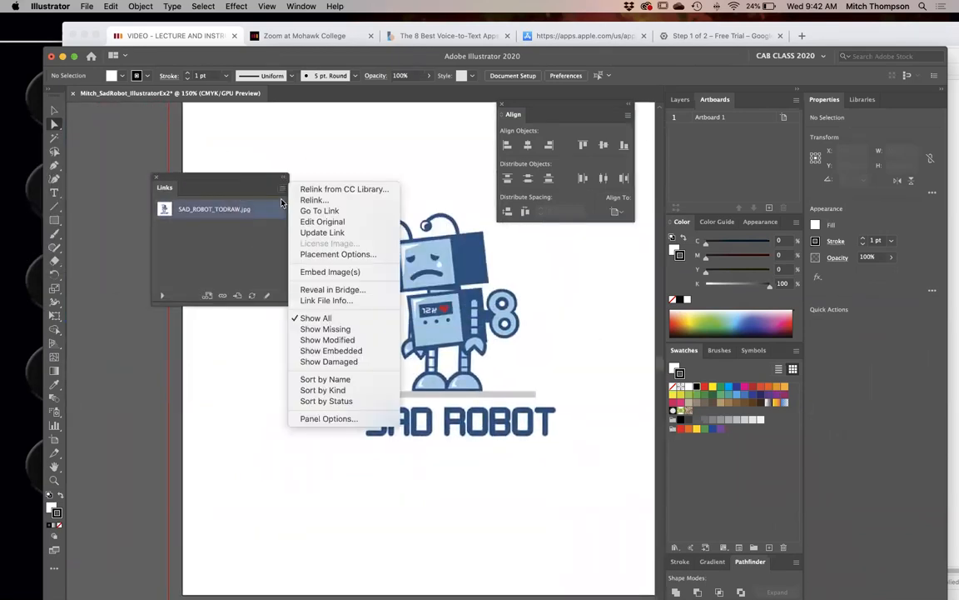
{"action": "left_click", "coordinate": [220, 280]}
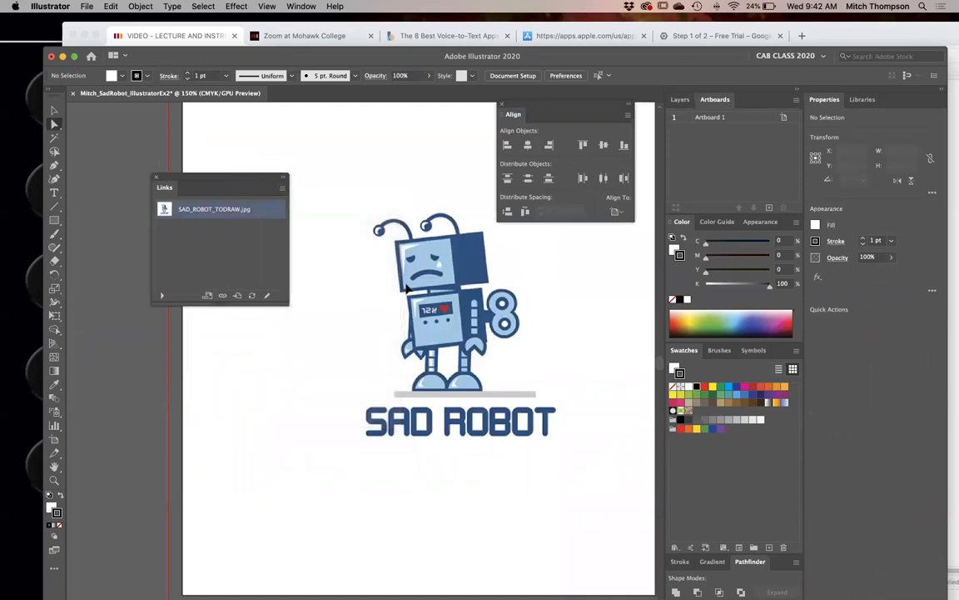
{"action": "left_click", "coordinate": [459, 339]}
{"action": "left_click", "coordinate": [251, 75]}
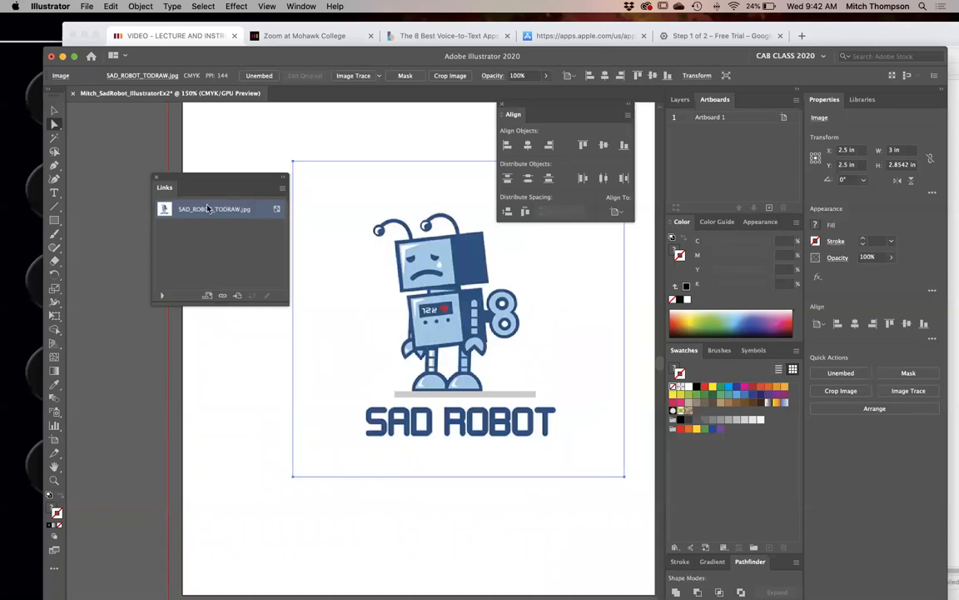
Step: Dock the floating Links panel beside Artboards and the Align panel beside Pathfinder, leaving Layers and Pathfinder in front
{"action": "left_click_drag", "start_coordinate": [186, 184], "coordinate": [217, 173]}
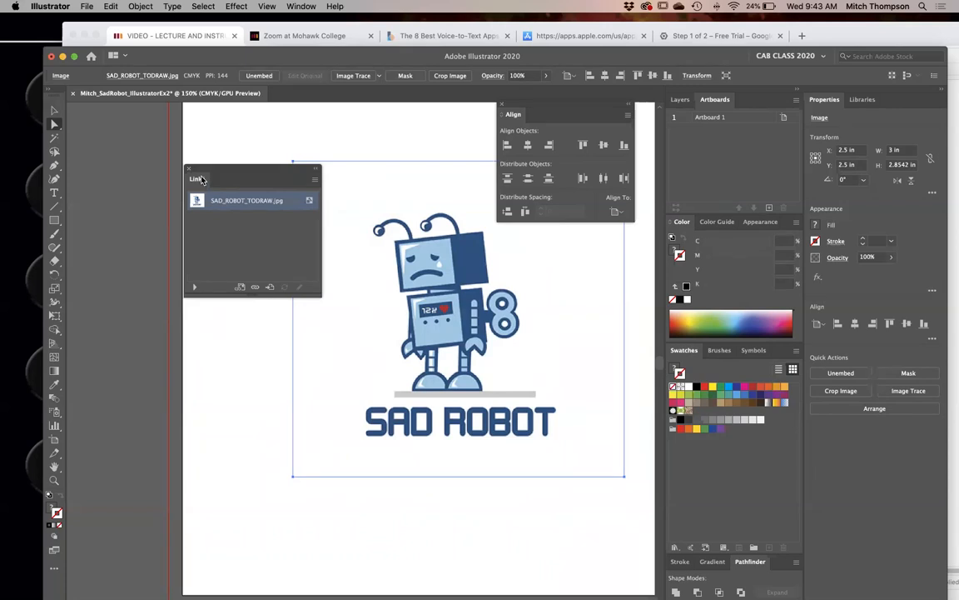
{"action": "left_click_drag", "start_coordinate": [200, 179], "coordinate": [753, 100]}
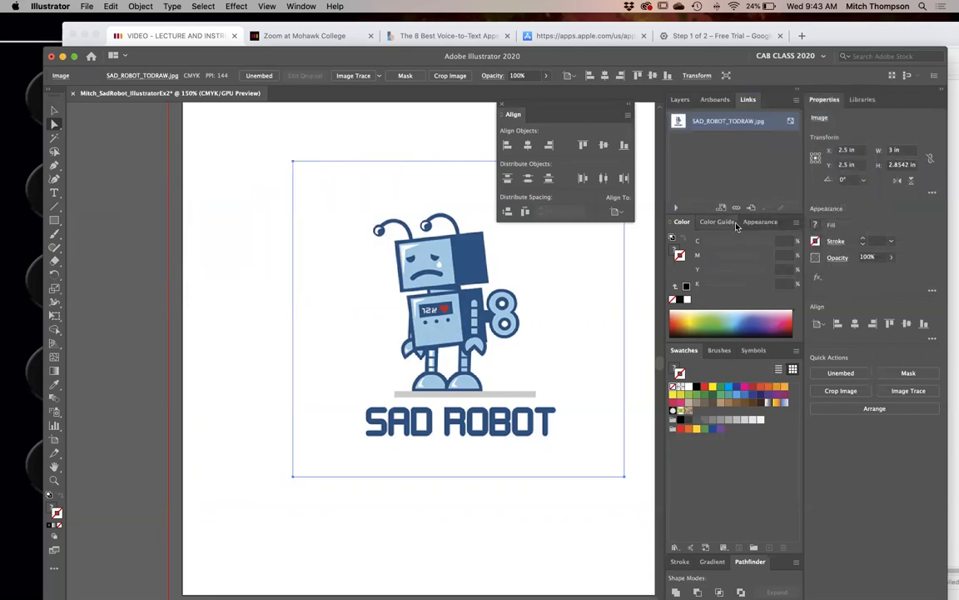
{"action": "left_click", "coordinate": [729, 100]}
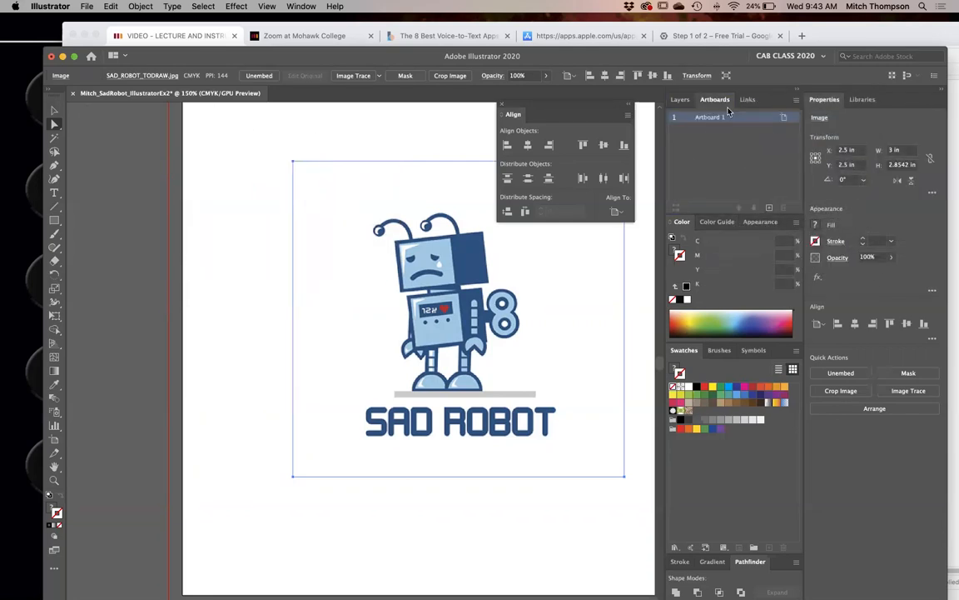
{"action": "left_click", "coordinate": [443, 380], "text": "alt+super"}
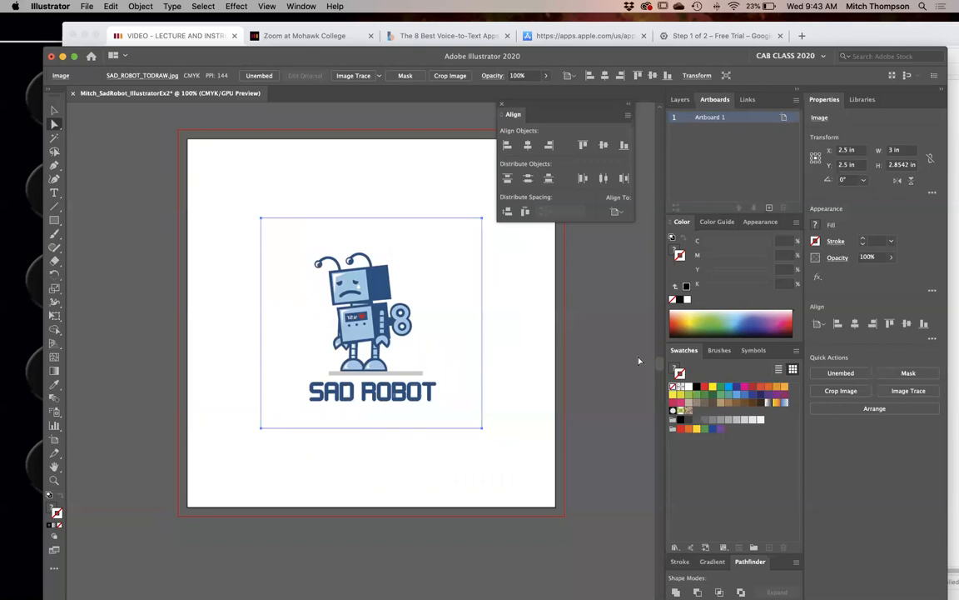
{"action": "left_click", "coordinate": [681, 98]}
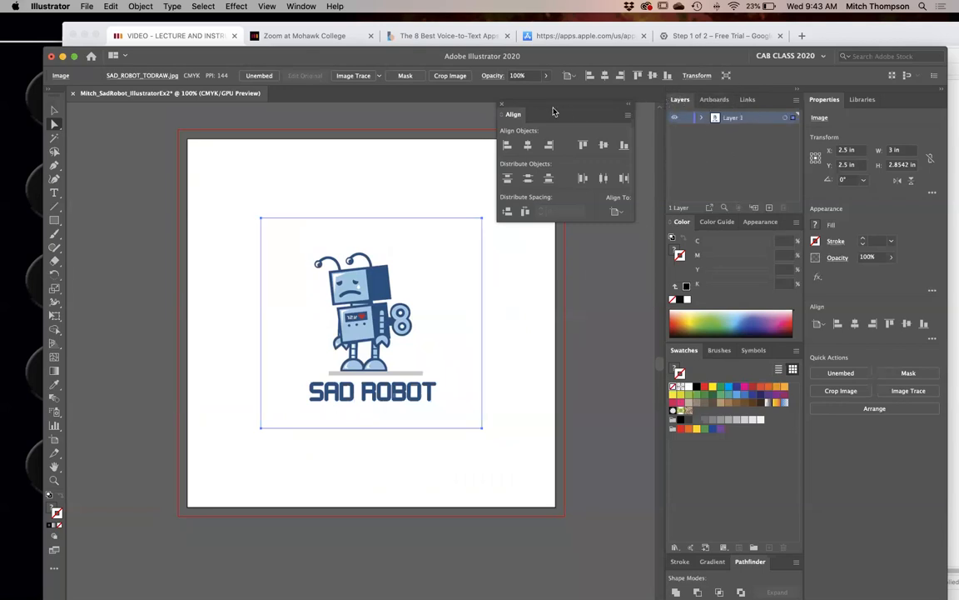
{"action": "left_click_drag", "start_coordinate": [557, 106], "coordinate": [773, 562]}
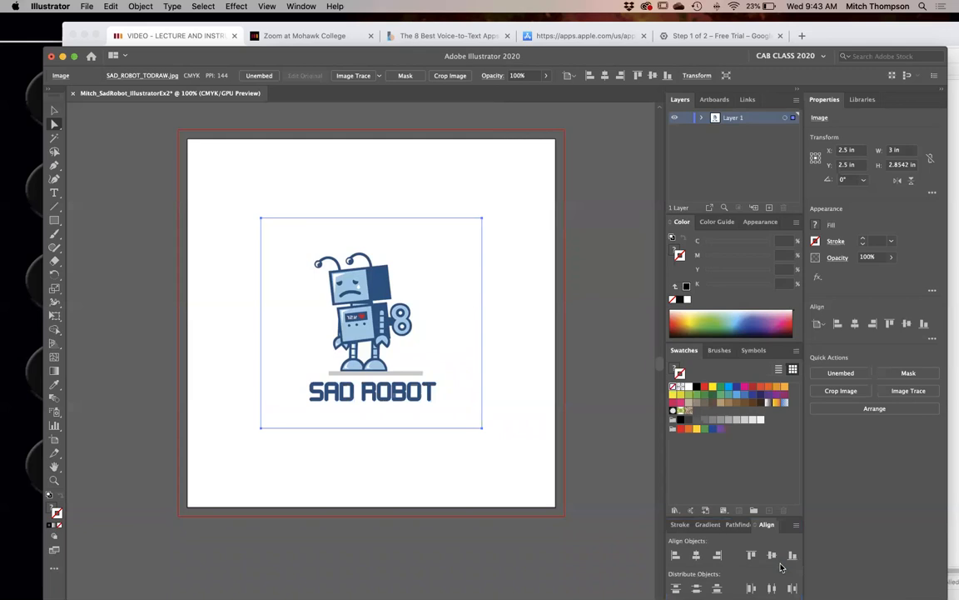
{"action": "left_click", "coordinate": [744, 524]}
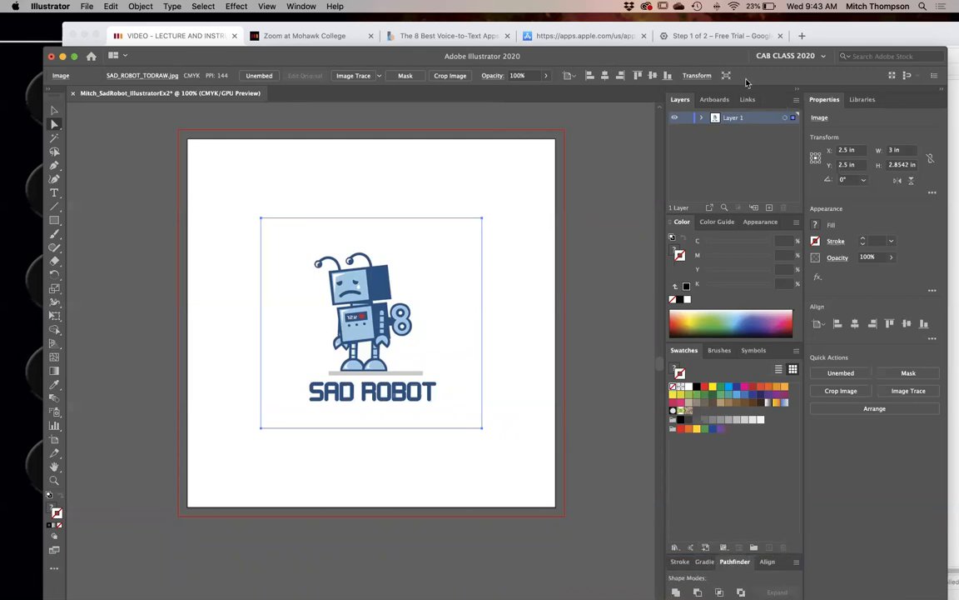
Step: Rename the logo image's layer as TEMPLATE
{"action": "double_click", "coordinate": [754, 118]}
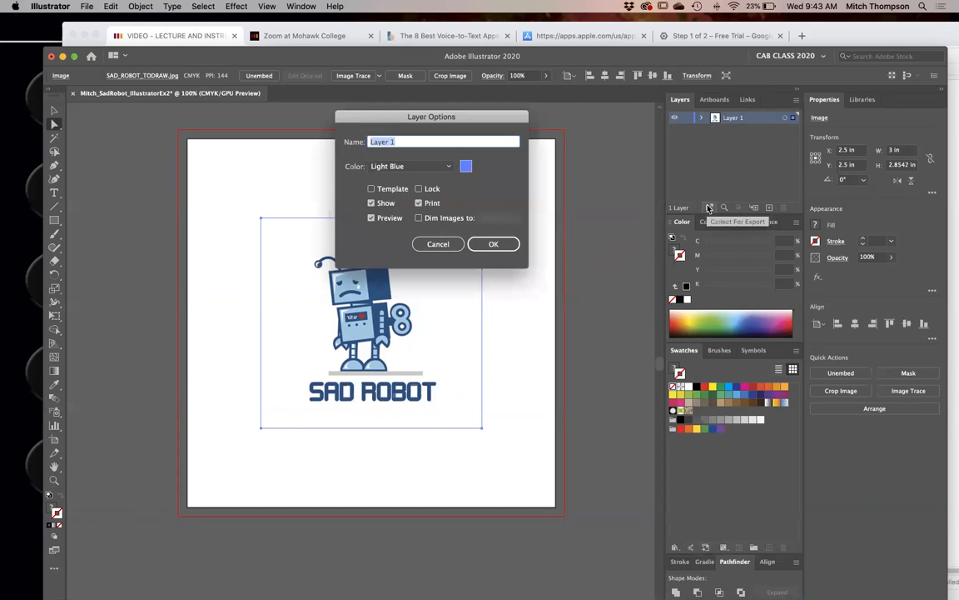
{"action": "type", "text": "TEMPLATE"}
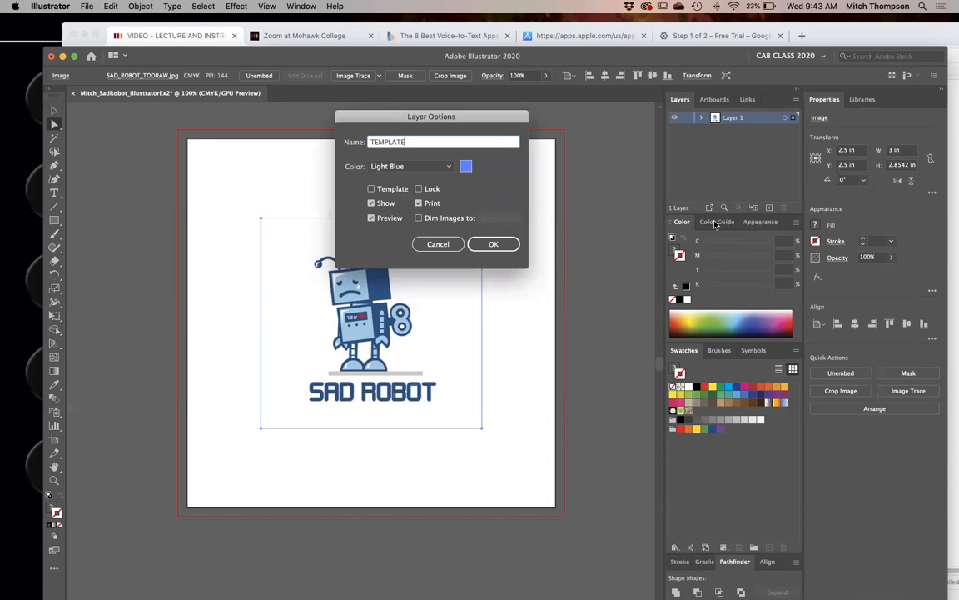
{"action": "left_click", "coordinate": [489, 244]}
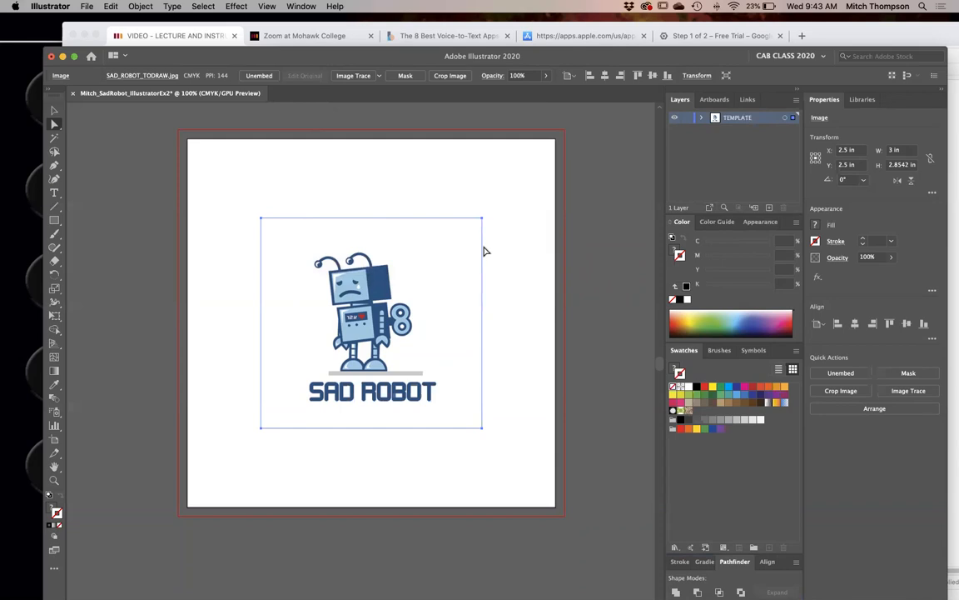
Step: Make the TEMPLATE layer a template layer with its images dimmed to 20%
{"action": "double_click", "coordinate": [764, 121]}
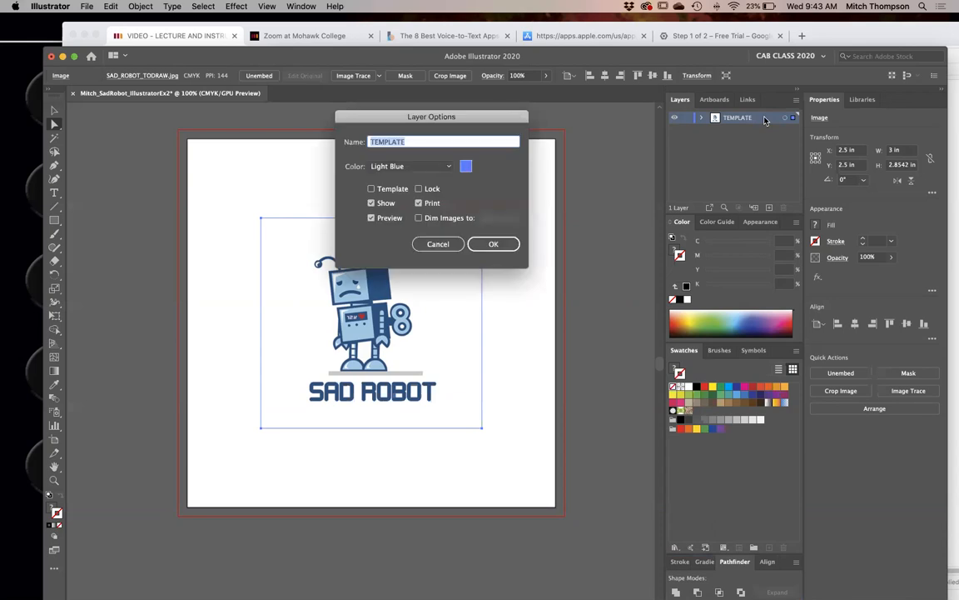
{"action": "left_click", "coordinate": [388, 190]}
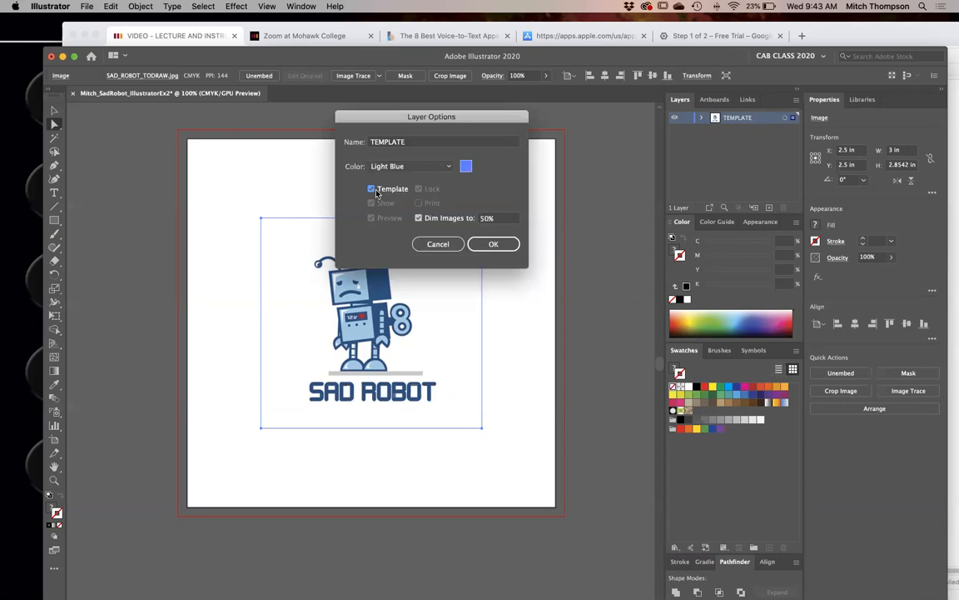
{"action": "left_click", "coordinate": [507, 221]}
{"action": "double_click", "coordinate": [507, 221]}
{"action": "type", "text": "20"}
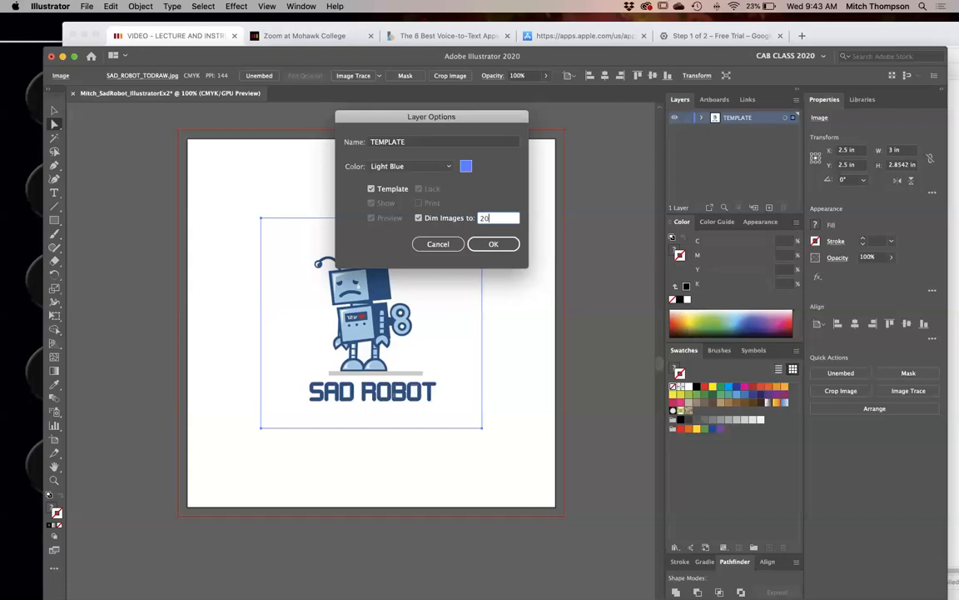
{"action": "left_click", "coordinate": [508, 244]}
Step: Examine the dimmed robot artwork and SAD ROBOT lettering at several magnifications
{"action": "left_click_drag", "start_coordinate": [439, 305], "coordinate": [301, 411]}
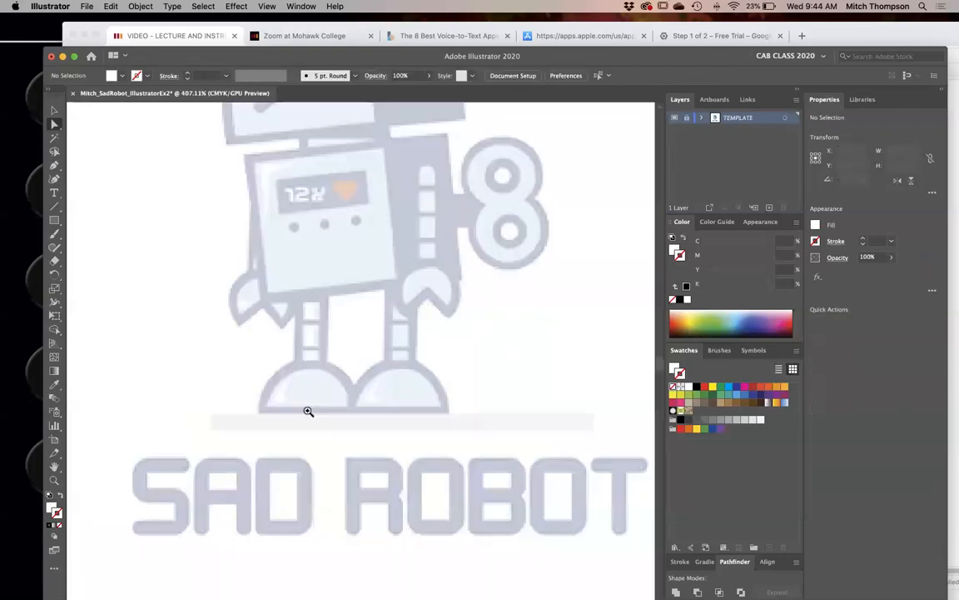
{"action": "left_click_drag", "start_coordinate": [256, 230], "coordinate": [552, 499]}
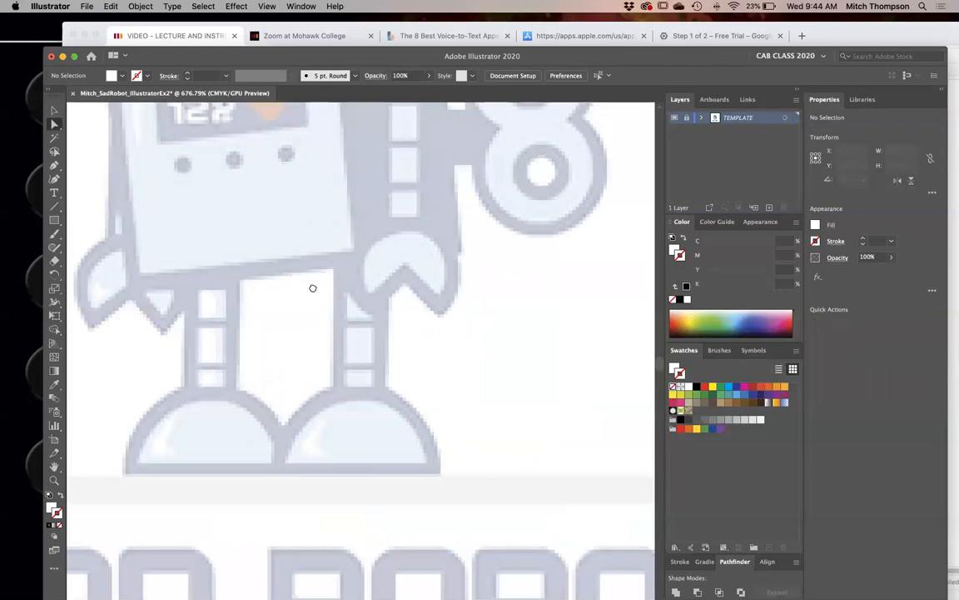
{"action": "left_click_drag", "start_coordinate": [313, 287], "coordinate": [396, 337]}
{"action": "left_click", "coordinate": [397, 336], "text": "alt+super"}
{"action": "left_click", "coordinate": [397, 336], "text": "alt+super"}
{"action": "left_click", "coordinate": [396, 336], "text": "alt+super"}
{"action": "left_click", "coordinate": [397, 337], "text": "alt+super"}
{"action": "left_click_drag", "start_coordinate": [361, 366], "coordinate": [403, 357]}
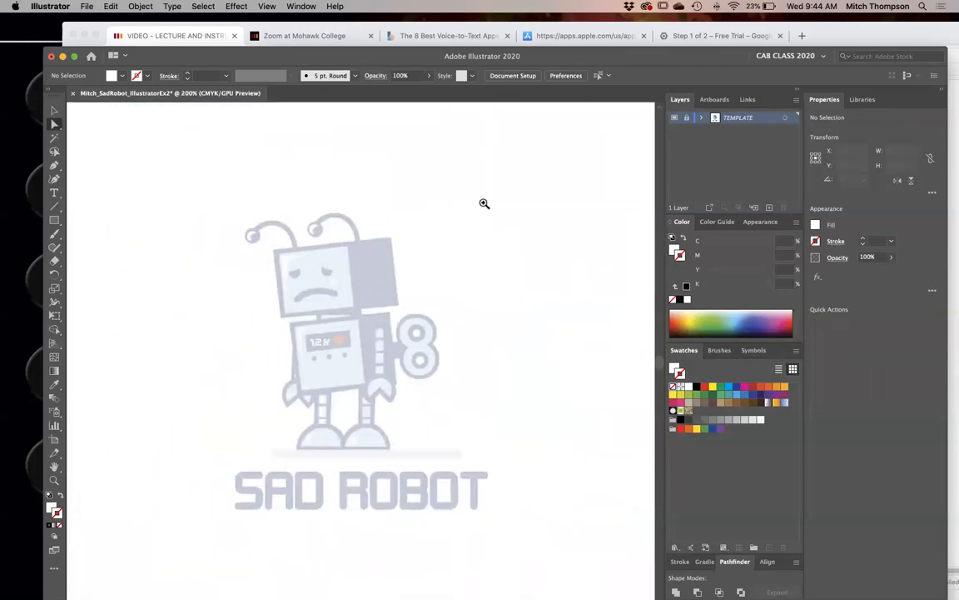
{"action": "left_click_drag", "start_coordinate": [484, 204], "coordinate": [185, 354]}
{"action": "left_click_drag", "start_coordinate": [427, 522], "coordinate": [437, 300]}
{"action": "left_click_drag", "start_coordinate": [429, 466], "coordinate": [434, 356]}
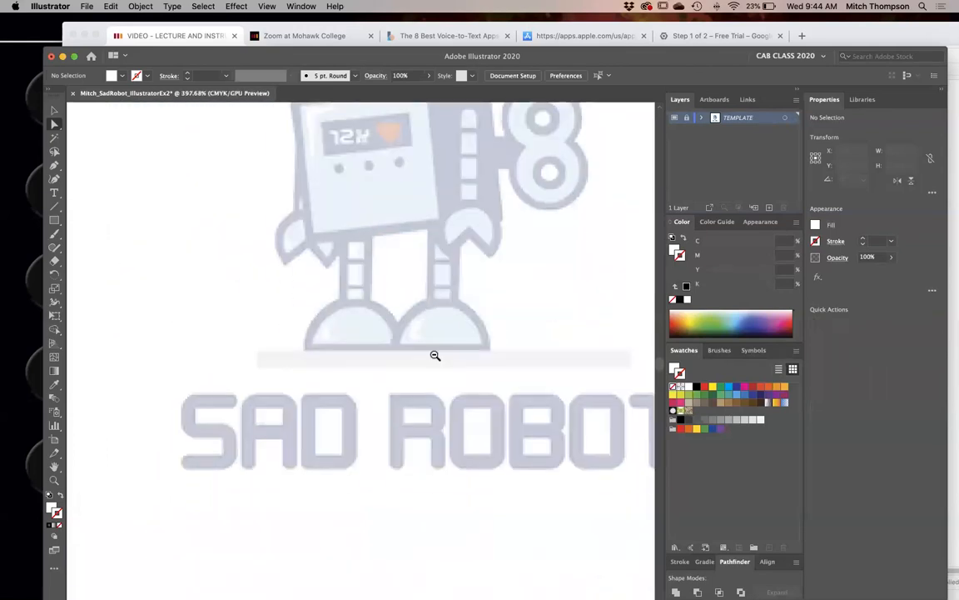
{"action": "left_click", "coordinate": [435, 355], "text": "alt+super"}
{"action": "left_click", "coordinate": [434, 355], "text": "alt+super"}
{"action": "left_click_drag", "start_coordinate": [342, 276], "coordinate": [421, 348]}
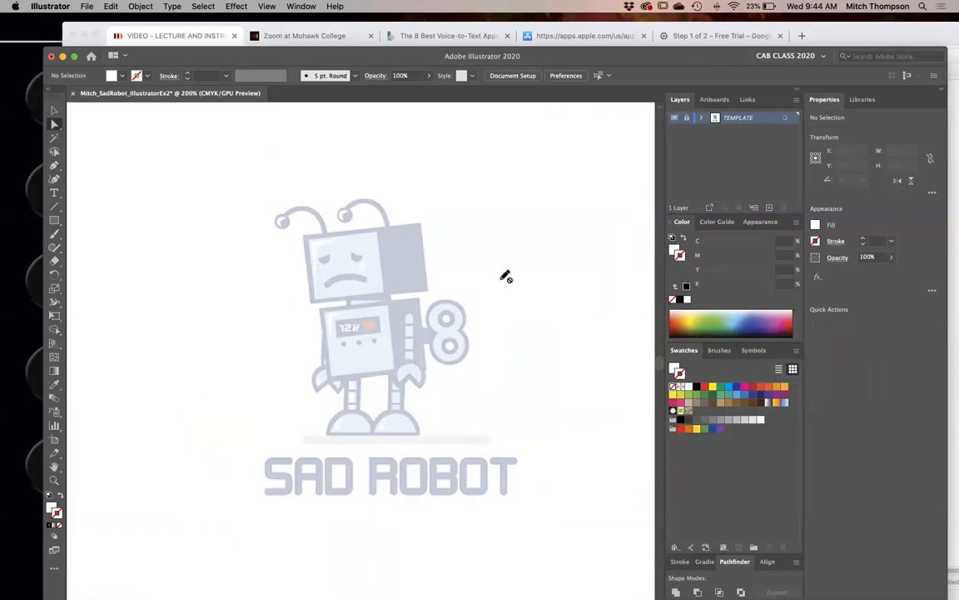
Step: Review the TEMPLATE layer's options, and toggle its visibility off and on to compare the artboard with and without it
{"action": "double_click", "coordinate": [760, 119]}
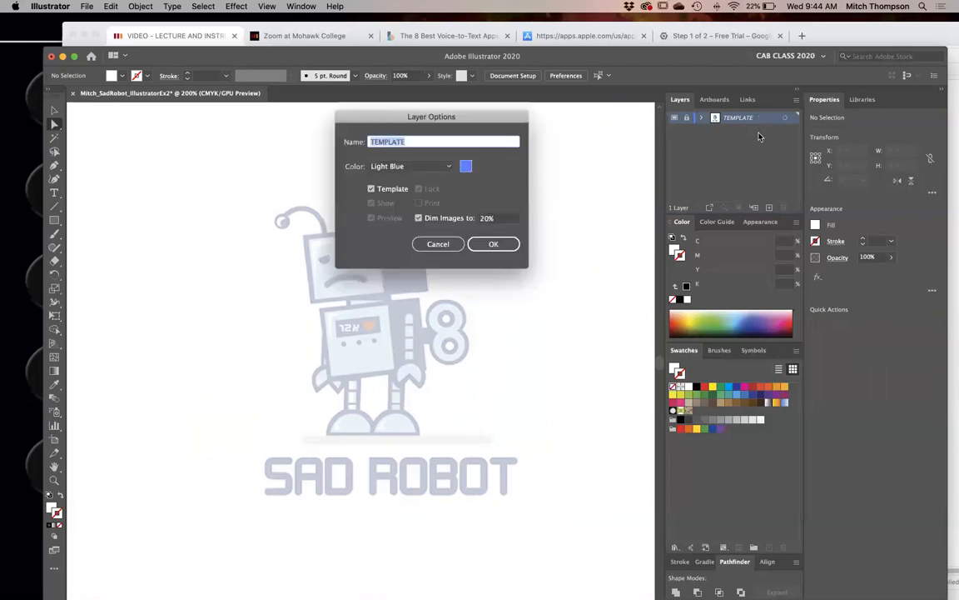
{"action": "left_click", "coordinate": [493, 244]}
{"action": "left_click", "coordinate": [673, 118]}
{"action": "left_click", "coordinate": [674, 119]}
{"action": "left_click", "coordinate": [673, 119]}
{"action": "left_click", "coordinate": [674, 119]}
{"action": "left_click", "coordinate": [674, 119]}
{"action": "left_click", "coordinate": [674, 119]}
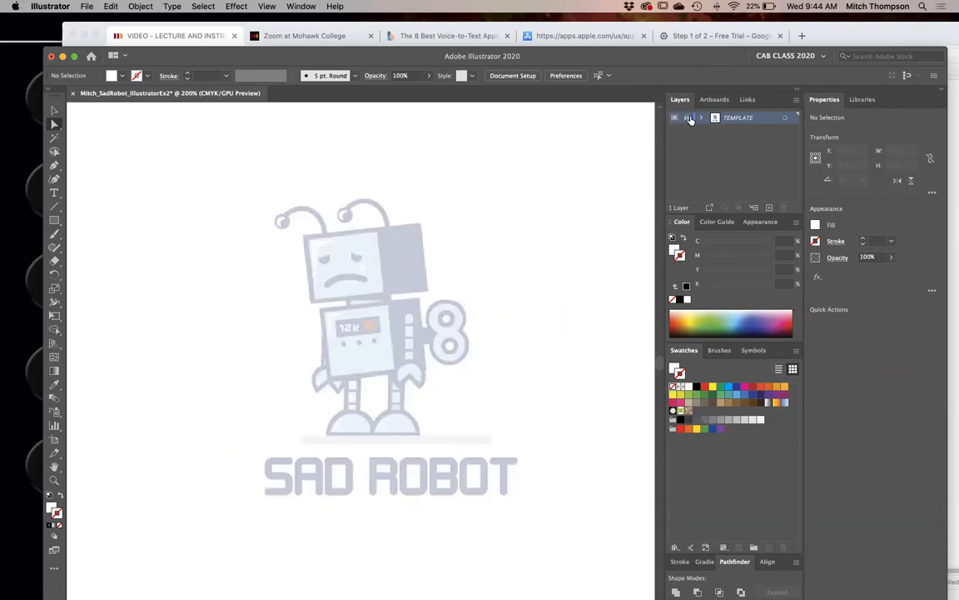
Step: Float the Layers panel beside the artwork and add a new layer above TEMPLATE
{"action": "left_click_drag", "start_coordinate": [680, 99], "coordinate": [513, 101]}
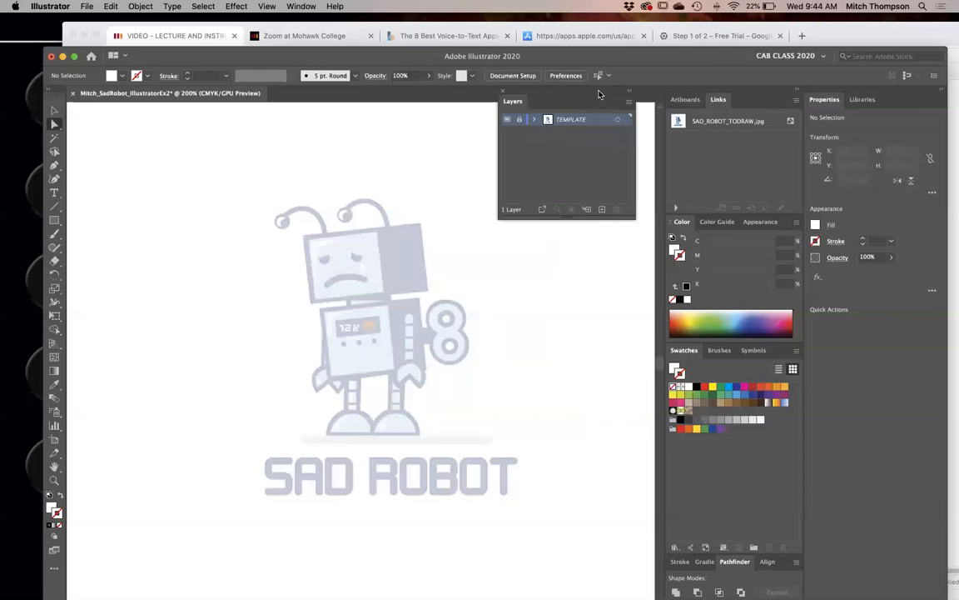
{"action": "left_click_drag", "start_coordinate": [598, 94], "coordinate": [612, 94]}
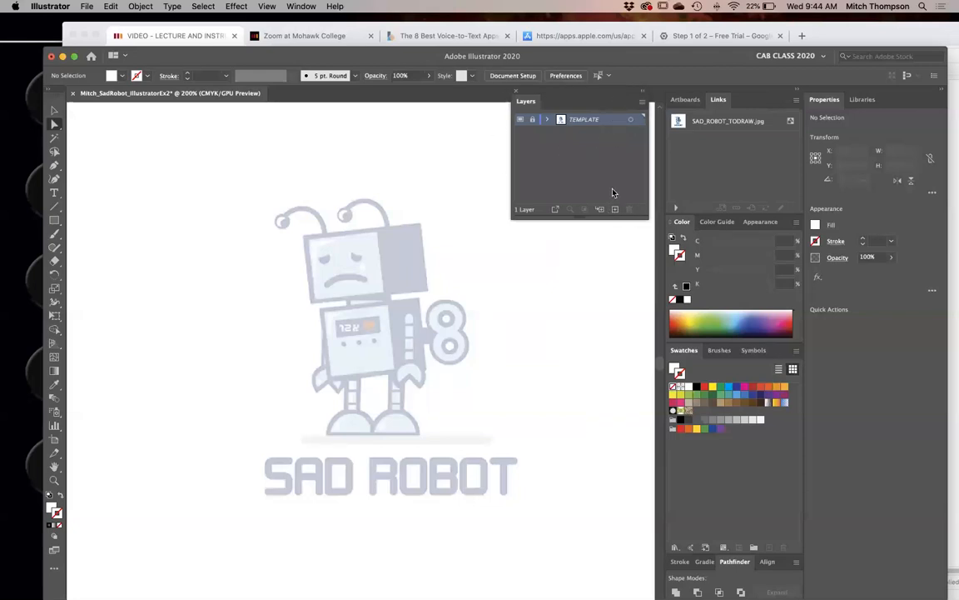
{"action": "left_click", "coordinate": [614, 210]}
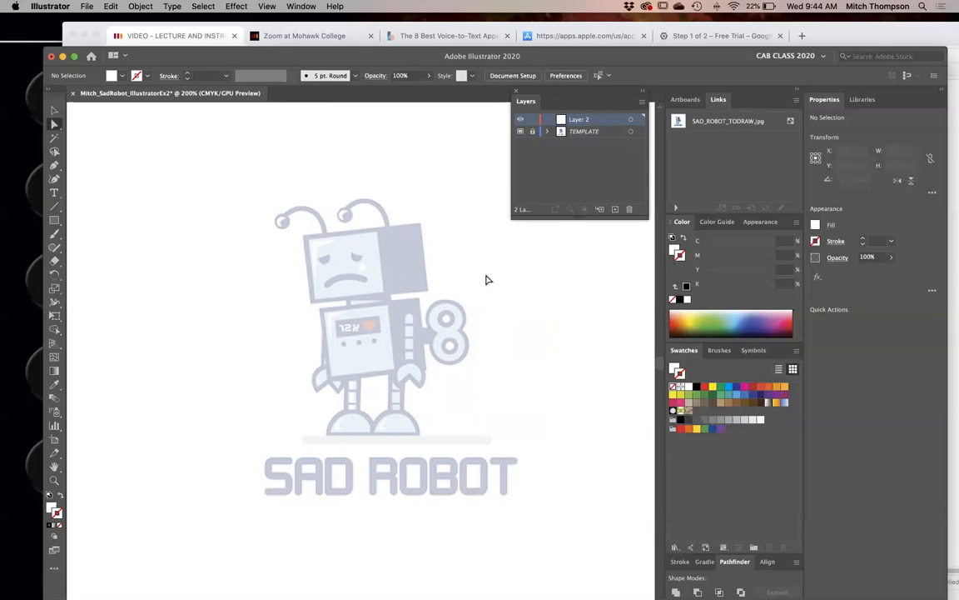
Step: Draw five overlapping test rectangles around the robot on Layer 2 and switch the document to Outline view
{"action": "left_click", "coordinate": [55, 220]}
{"action": "left_click_drag", "start_coordinate": [182, 213], "coordinate": [229, 258]}
{"action": "left_click_drag", "start_coordinate": [386, 414], "coordinate": [451, 357]}
{"action": "left_click_drag", "start_coordinate": [454, 300], "coordinate": [540, 384]}
{"action": "left_click_drag", "start_coordinate": [378, 281], "coordinate": [431, 381]}
{"action": "left_click_drag", "start_coordinate": [345, 274], "coordinate": [298, 376]}
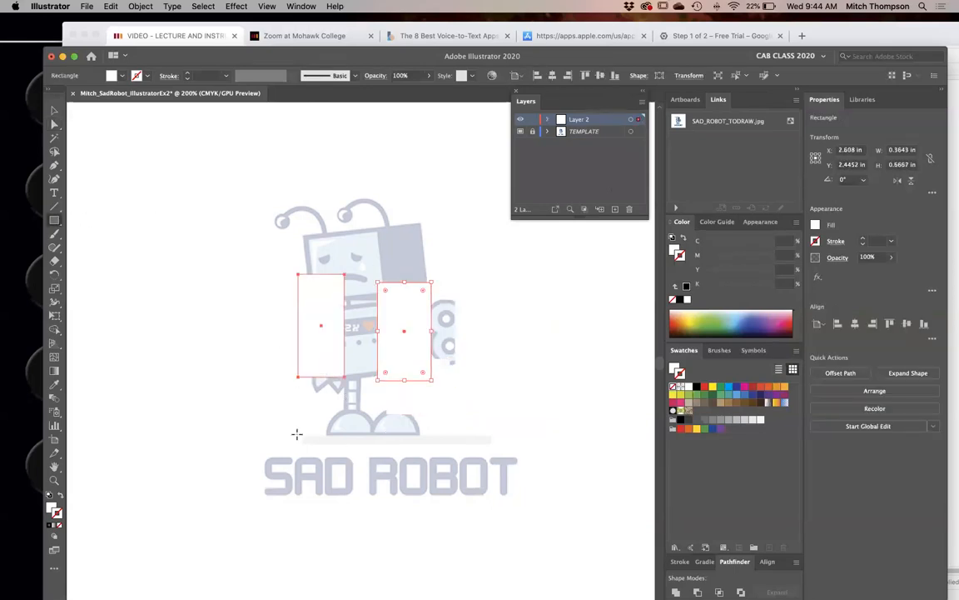
{"action": "key", "text": "super+y"}
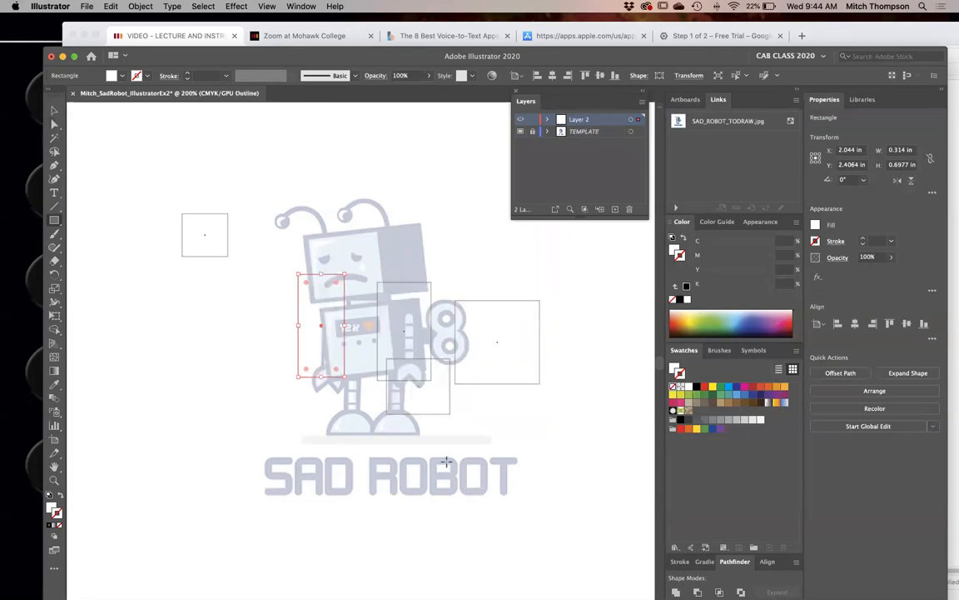
Step: Select all five test rectangles on the artboard and delete them
{"action": "key", "text": "a"}
{"action": "left_click_drag", "start_coordinate": [422, 148], "coordinate": [235, 480]}
{"action": "left_click", "coordinate": [235, 479]}
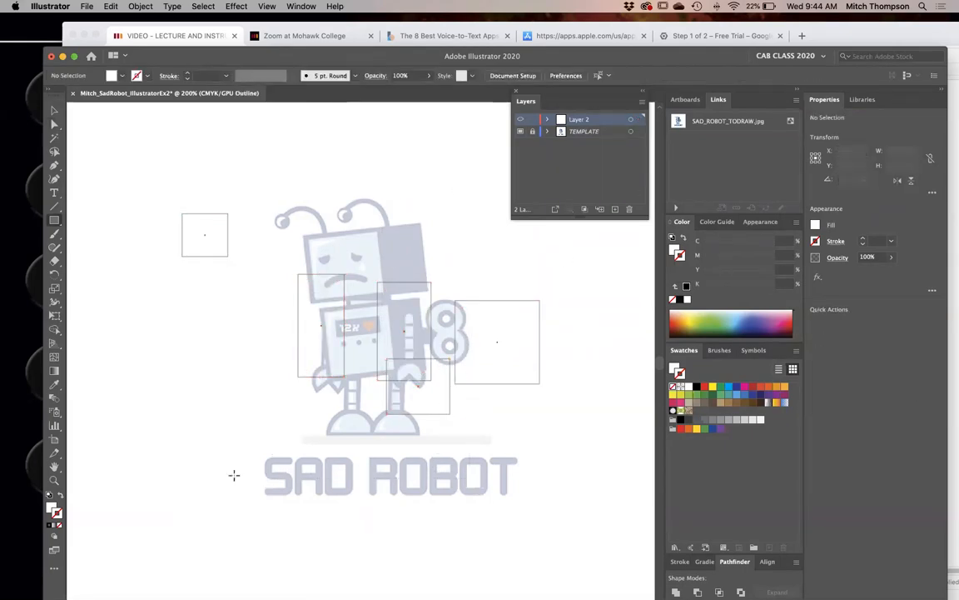
{"action": "left_click_drag", "start_coordinate": [197, 178], "coordinate": [566, 426]}
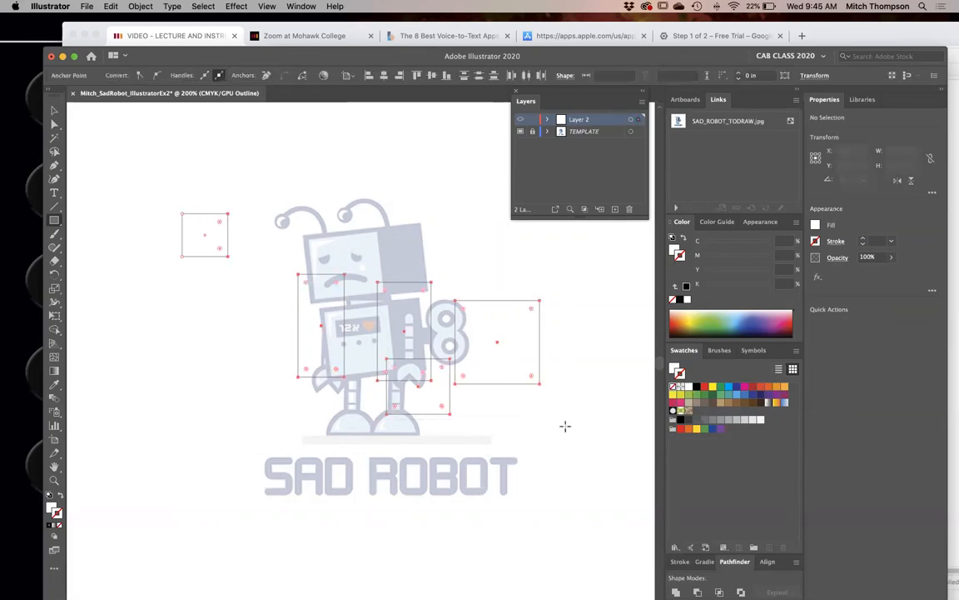
{"action": "key", "text": "Delete"}
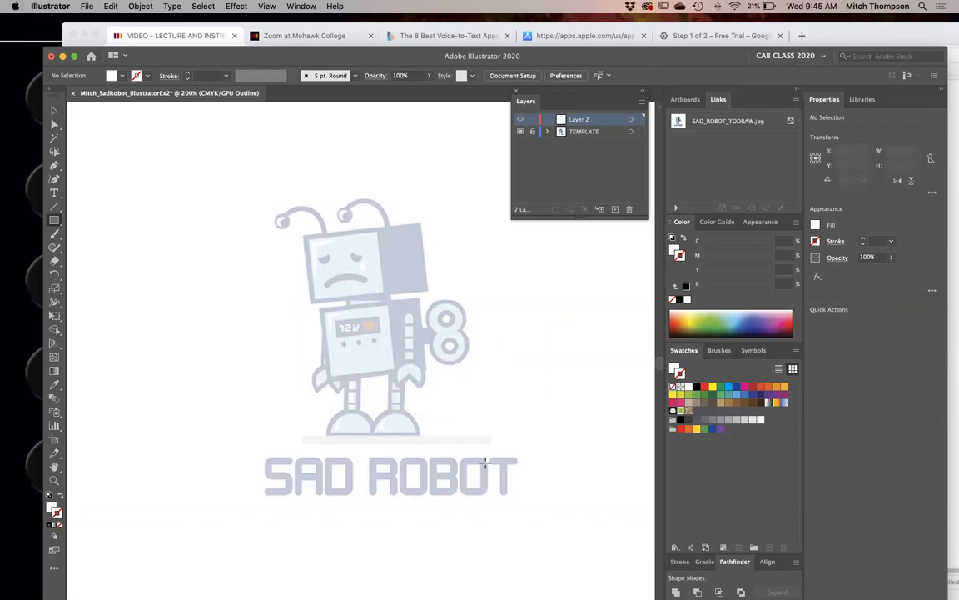
Step: Open Better Squid outlines.ai from the desktop and look over its finished squid artwork and artboards
{"action": "left_click_drag", "start_coordinate": [257, 193], "coordinate": [521, 495]}
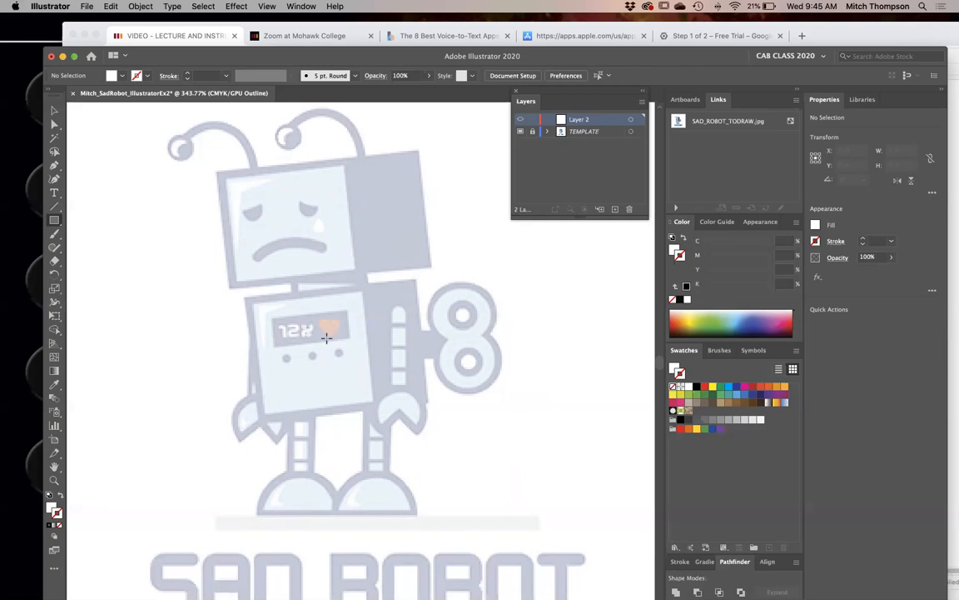
{"action": "key", "text": "F11"}
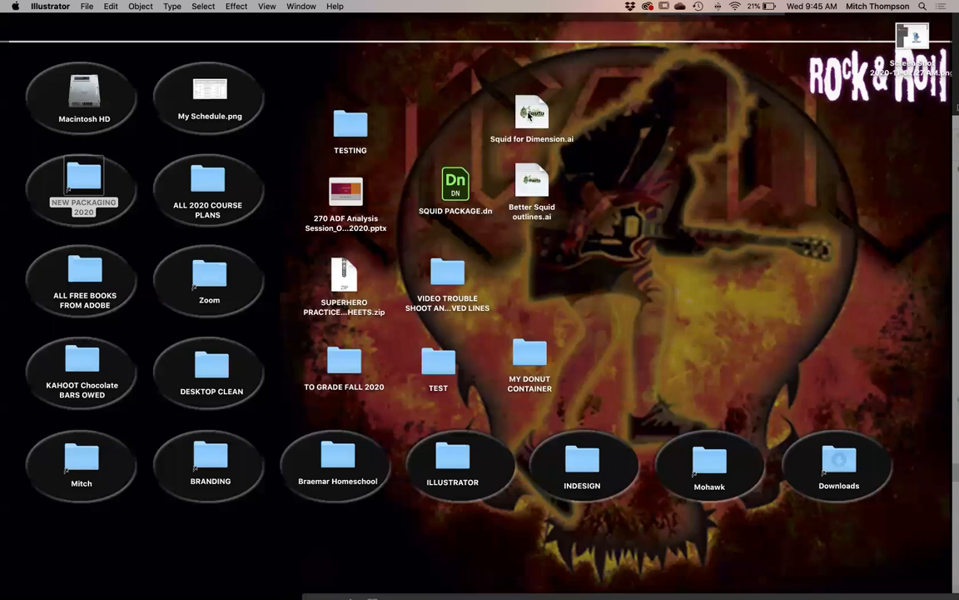
{"action": "left_click", "coordinate": [532, 182]}
{"action": "key", "text": "F11"}
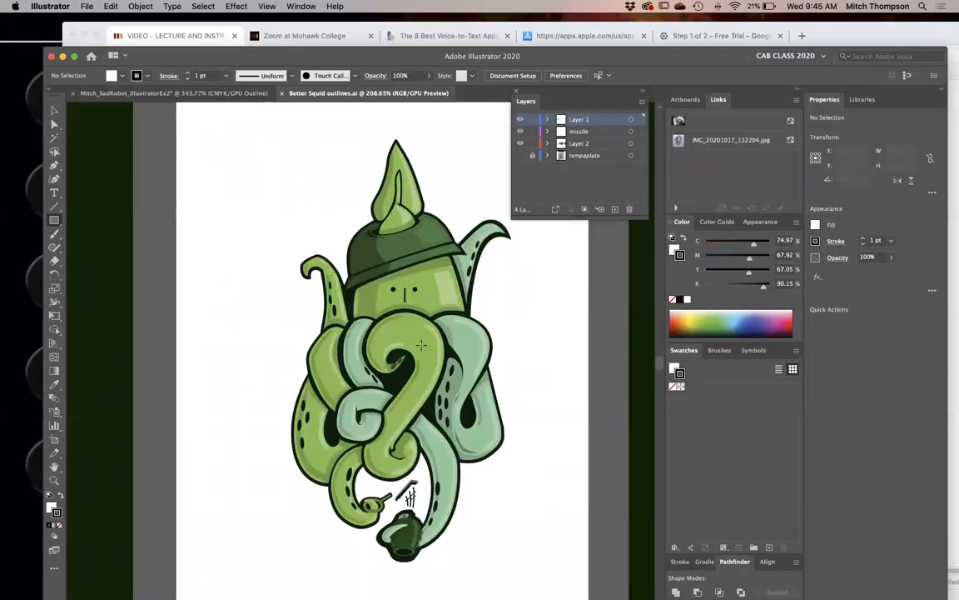
{"action": "left_click", "coordinate": [406, 332], "text": "alt"}
{"action": "scroll", "coordinate": [376, 391], "scroll_direction": "right", "scroll_amount": 10}
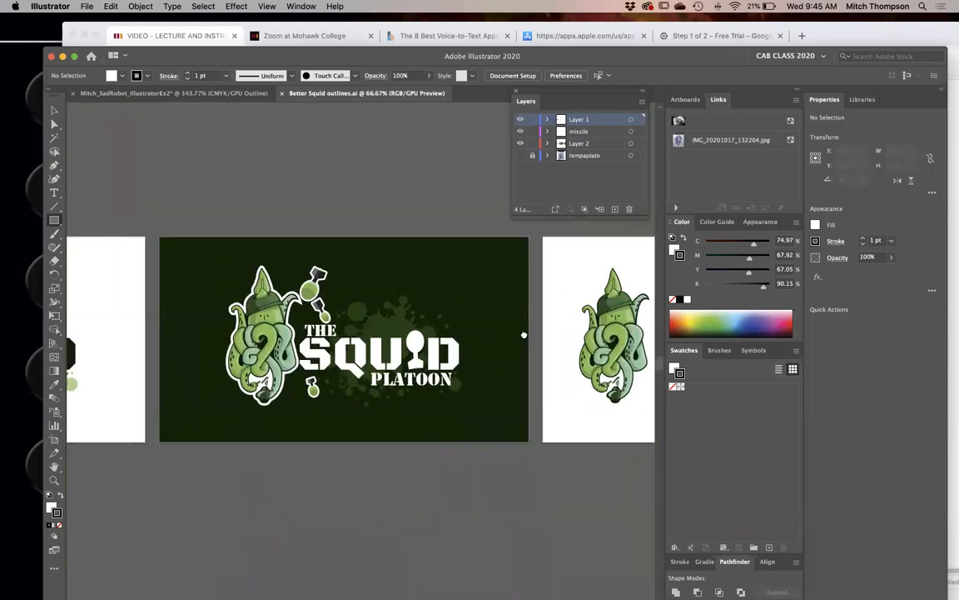
Step: Show only the tempaplate layer, examine the dimmed squid sketch, and close the squid document without saving
{"action": "left_click", "coordinate": [521, 156]}
{"action": "left_click", "coordinate": [520, 155], "text": "alt"}
{"action": "left_click", "coordinate": [258, 414]}
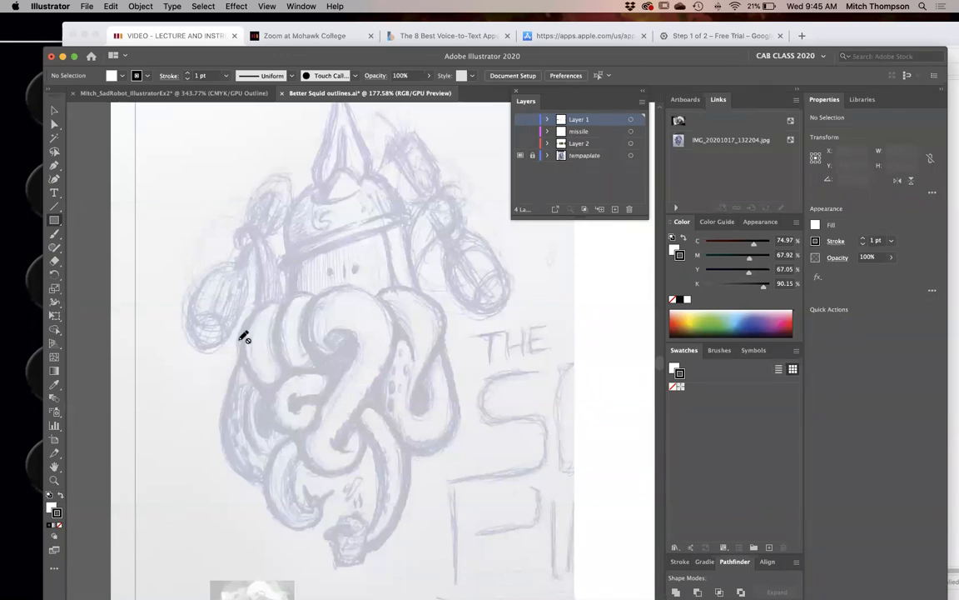
{"action": "scroll", "coordinate": [344, 372], "scroll_direction": "down", "scroll_amount": 5}
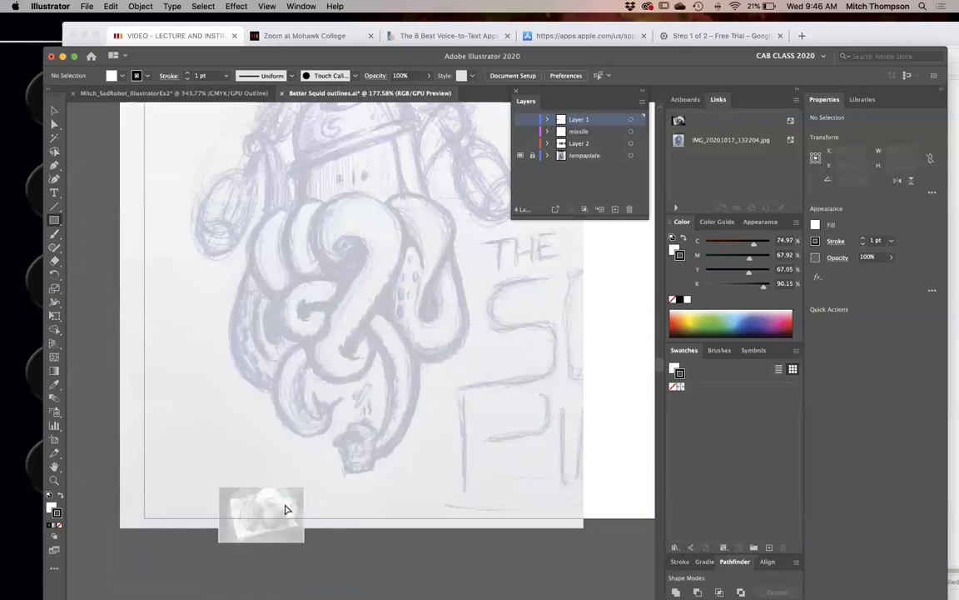
{"action": "left_click_drag", "start_coordinate": [355, 265], "coordinate": [364, 335]}
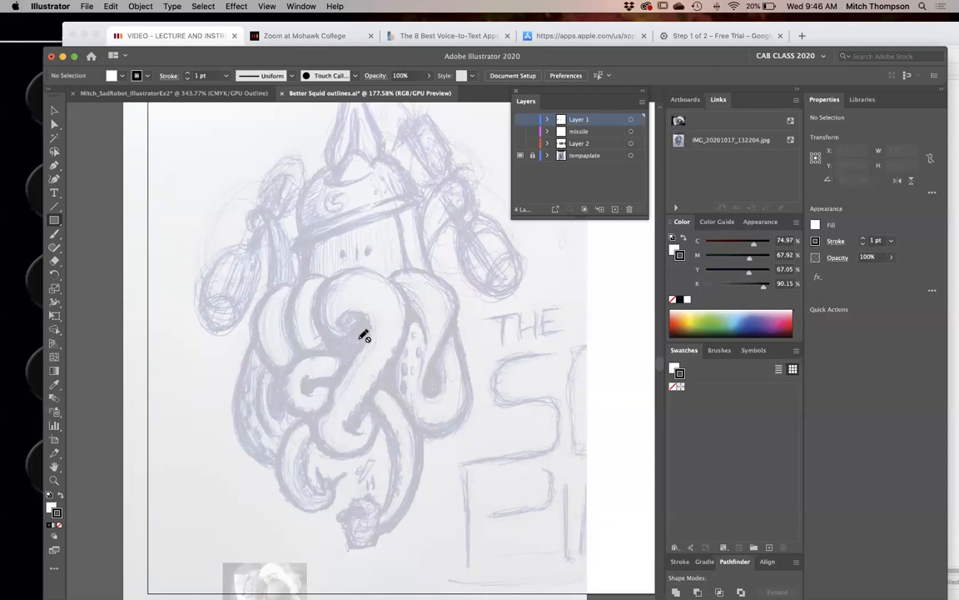
{"action": "left_click", "coordinate": [280, 94]}
{"action": "left_click", "coordinate": [441, 332]}
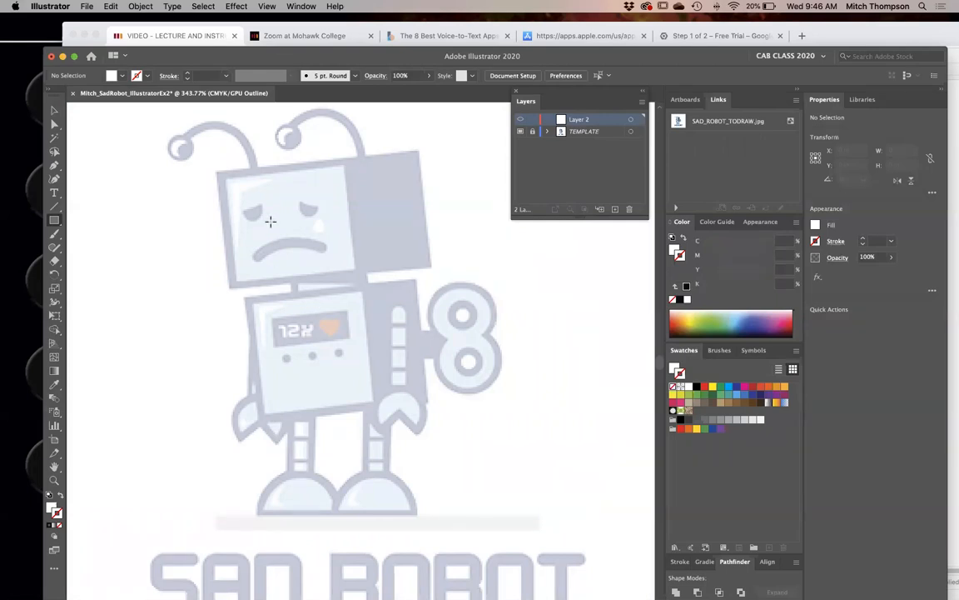
Step: Draw a rectangle about 1.32 by 0.88 in over the robot, return to Preview view and fill it with CMYK Green
{"action": "left_click_drag", "start_coordinate": [175, 142], "coordinate": [508, 363]}
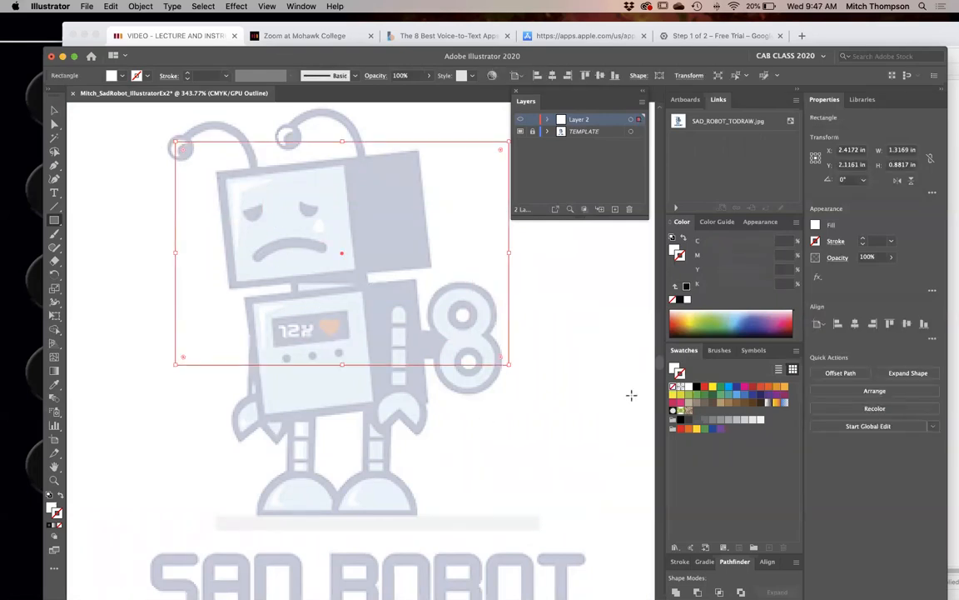
{"action": "left_click", "coordinate": [761, 403]}
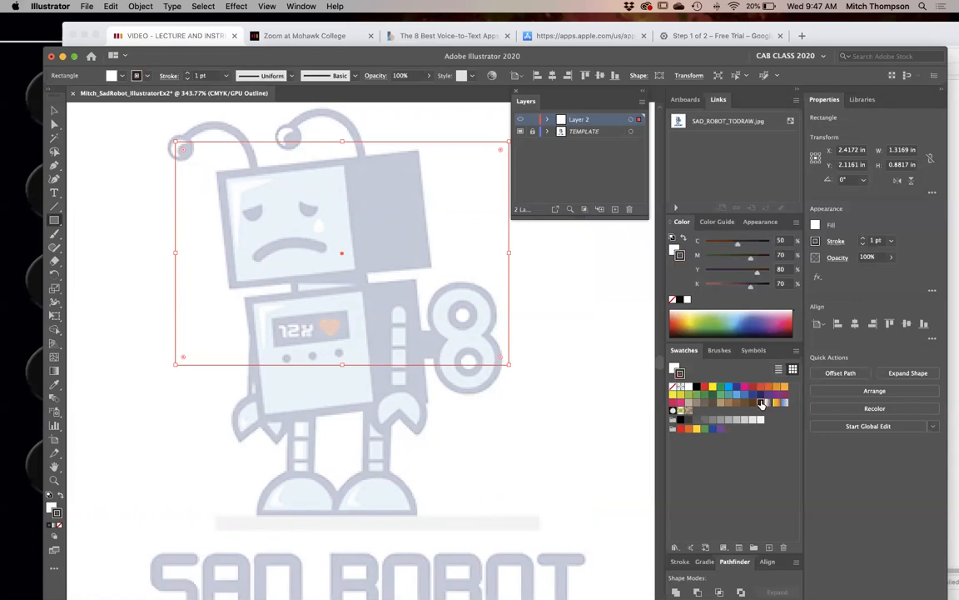
{"action": "key", "text": "super+y"}
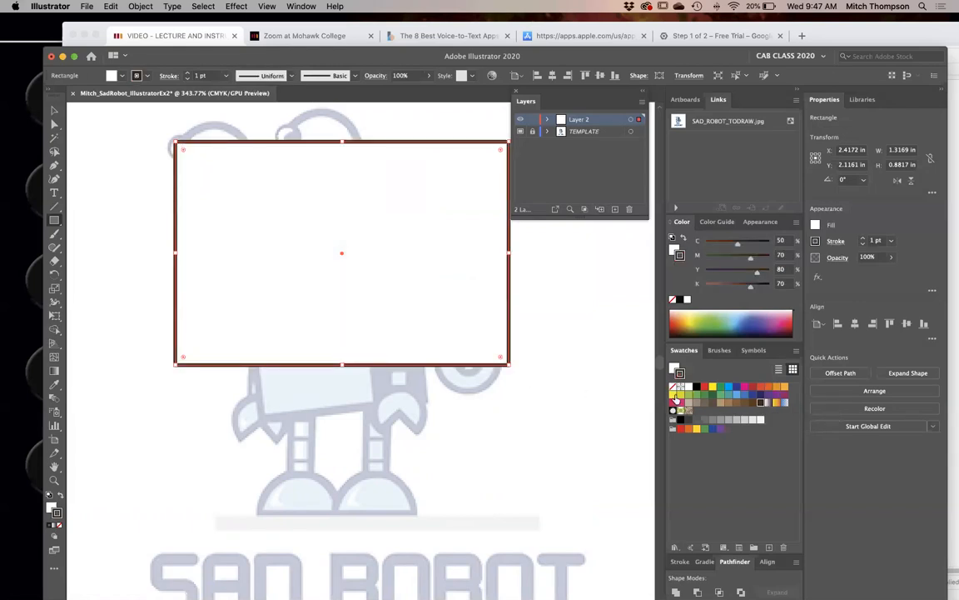
{"action": "left_click", "coordinate": [722, 388]}
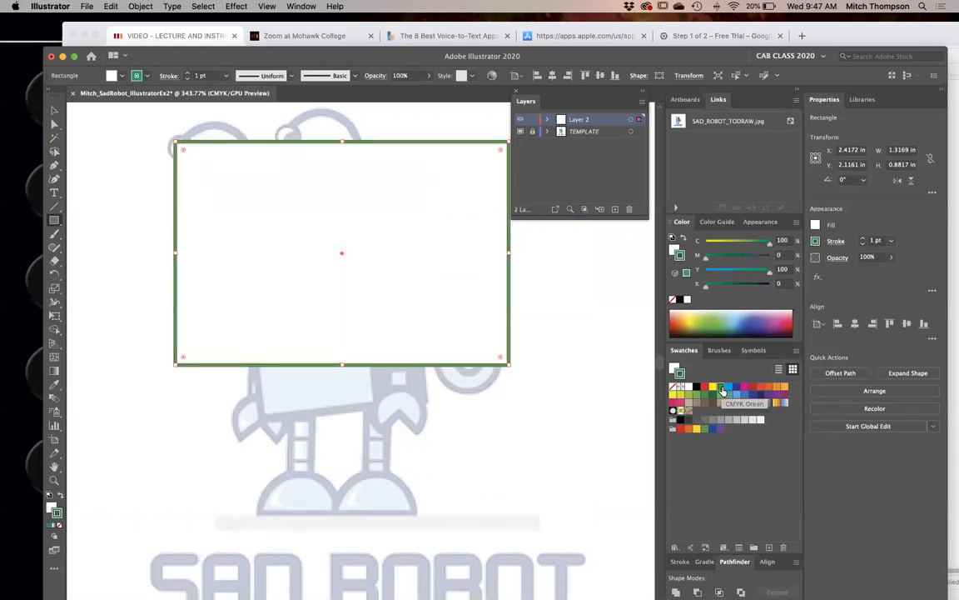
{"action": "key", "text": "shift+x"}
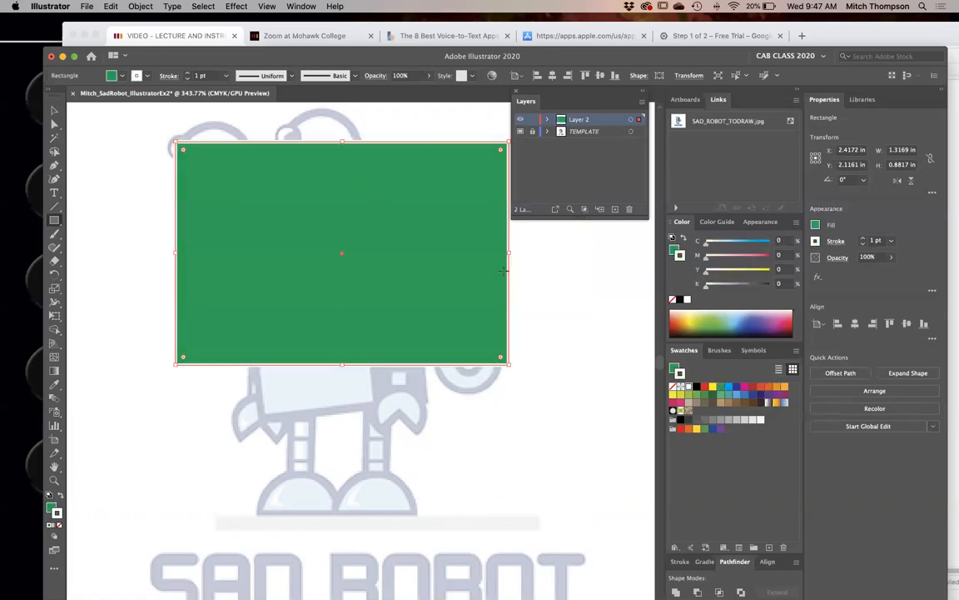
Step: Duplicate the green rectangle, give the copy a CMYK Green stroke and teal fill, and shift it sideways
{"action": "left_click_drag", "start_coordinate": [401, 298], "coordinate": [455, 299]}
{"action": "left_click", "coordinate": [718, 388]}
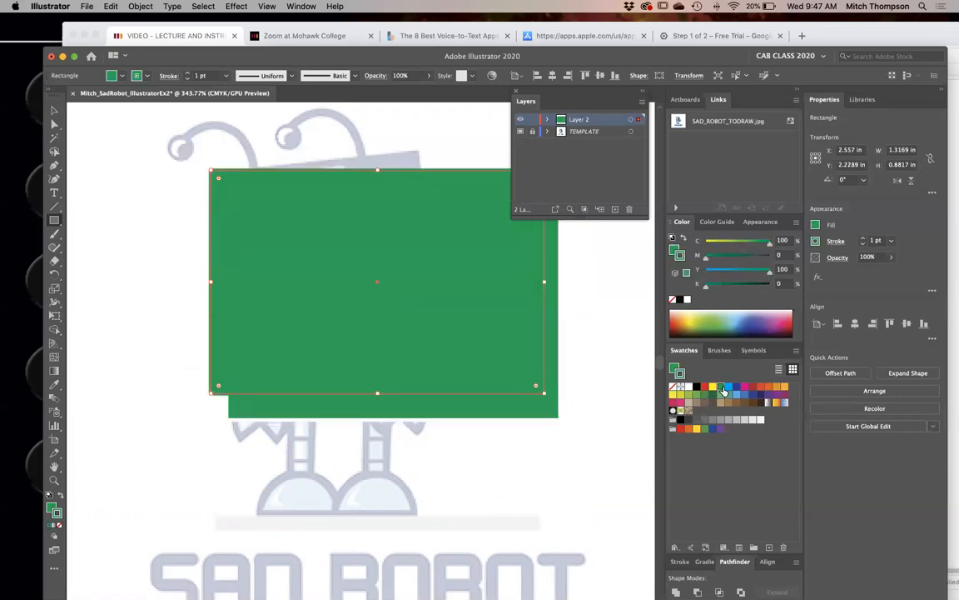
{"action": "left_click", "coordinate": [676, 249]}
{"action": "left_click", "coordinate": [728, 394]}
{"action": "left_click", "coordinate": [467, 479], "text": "super"}
{"action": "left_click_drag", "start_coordinate": [460, 325], "coordinate": [437, 324]}
Step: Select both overlapping coloured rectangles covering the robot and delete them
{"action": "left_click", "coordinate": [532, 469], "text": "super"}
{"action": "left_click", "coordinate": [468, 324], "text": "super"}
{"action": "left_click", "coordinate": [531, 358]}
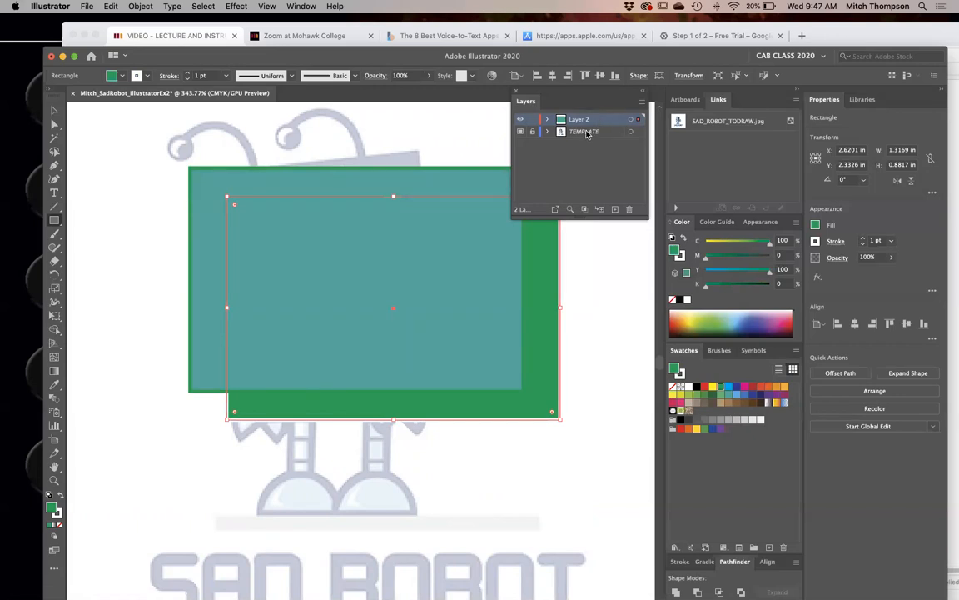
{"action": "left_click_drag", "start_coordinate": [619, 349], "coordinate": [439, 358]}
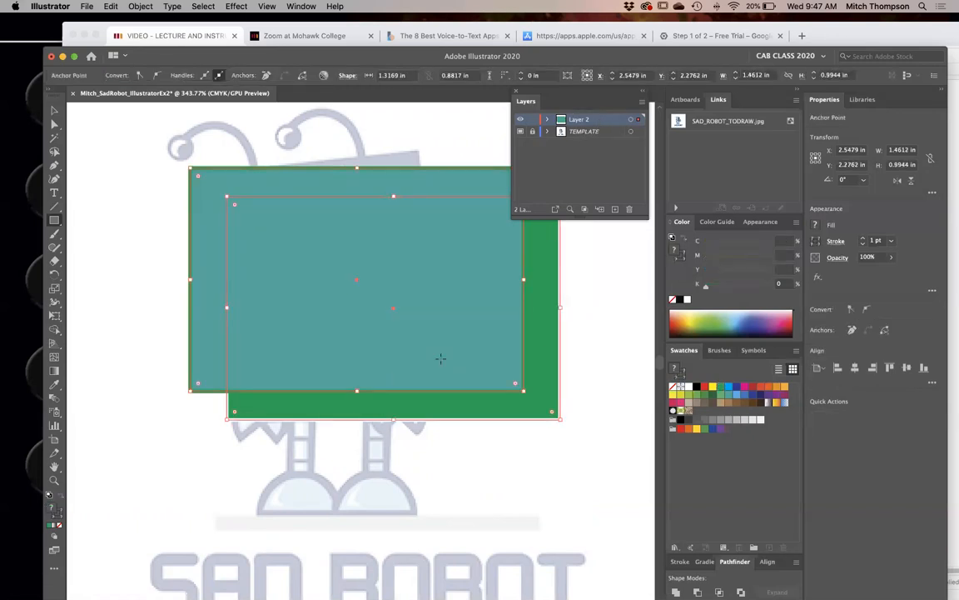
{"action": "key", "text": "Delete"}
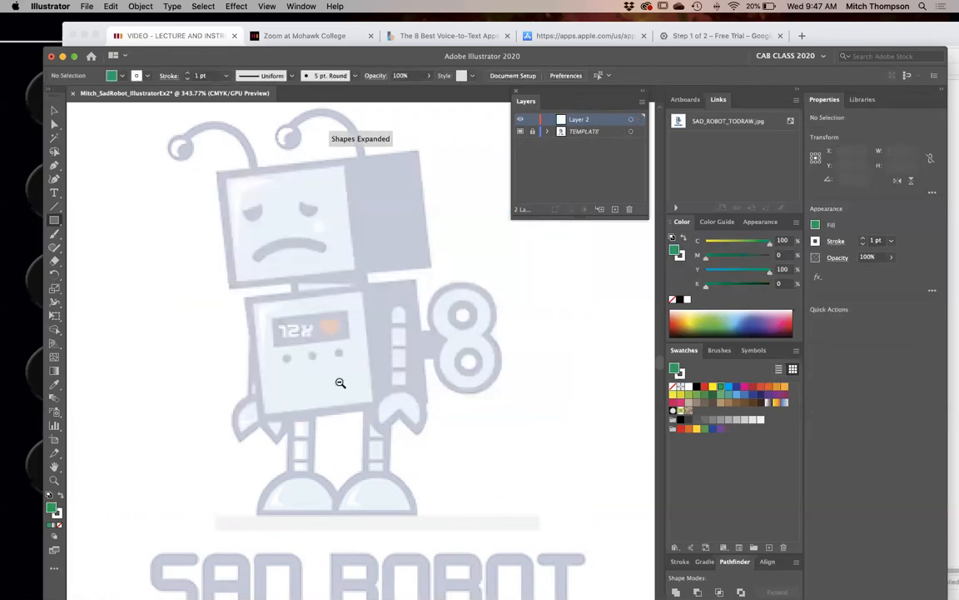
Step: Move the application window up and examine the robot's feet and the SAD ROBOT lettering at high magnification
{"action": "left_click", "coordinate": [341, 383], "text": "alt+super"}
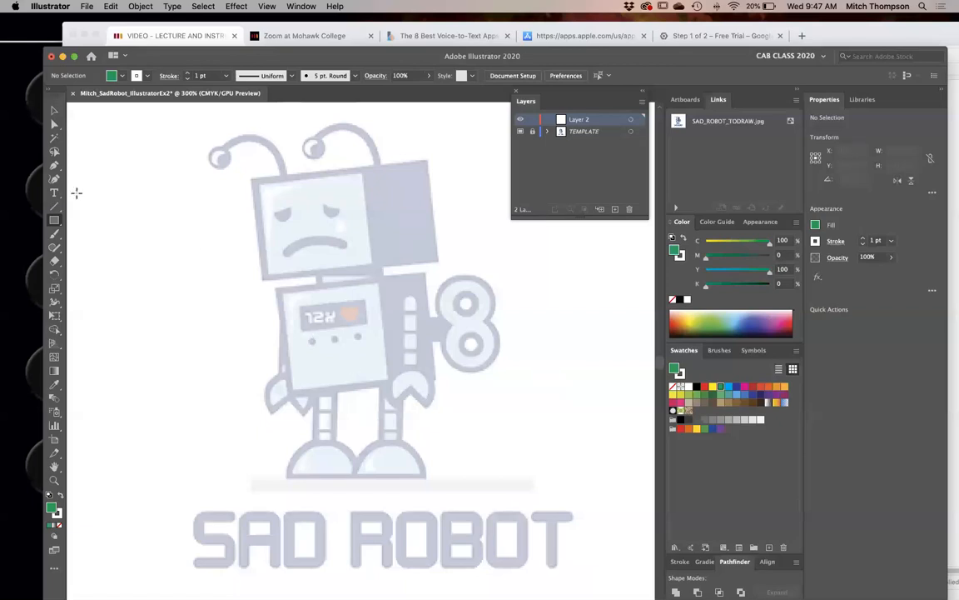
{"action": "left_click_drag", "start_coordinate": [402, 56], "coordinate": [383, 26]}
{"action": "key", "text": "super+space"}
{"action": "left_click_drag", "start_coordinate": [204, 290], "coordinate": [530, 511]}
{"action": "key", "text": "space"}
{"action": "left_click_drag", "start_coordinate": [395, 434], "coordinate": [488, 375]}
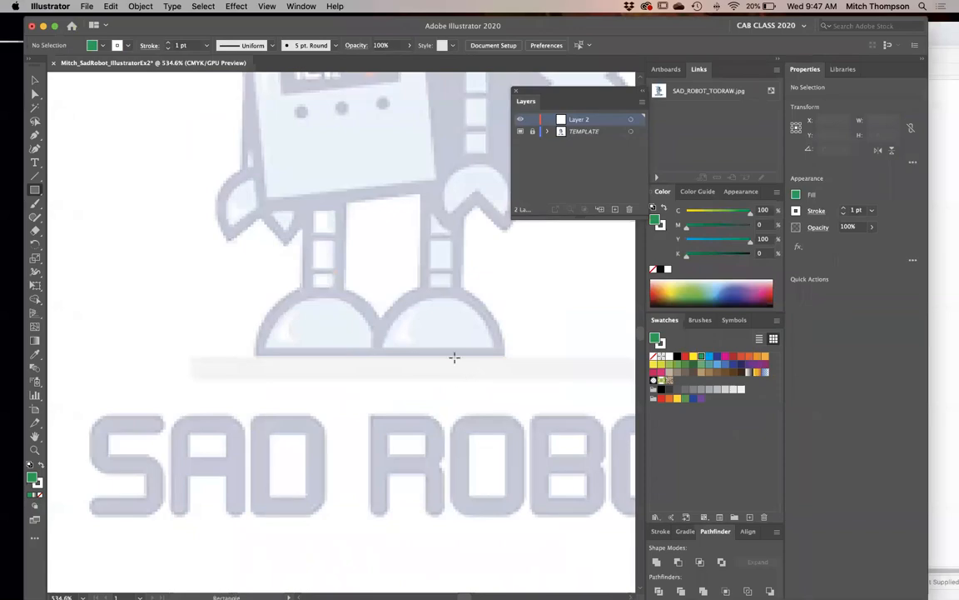